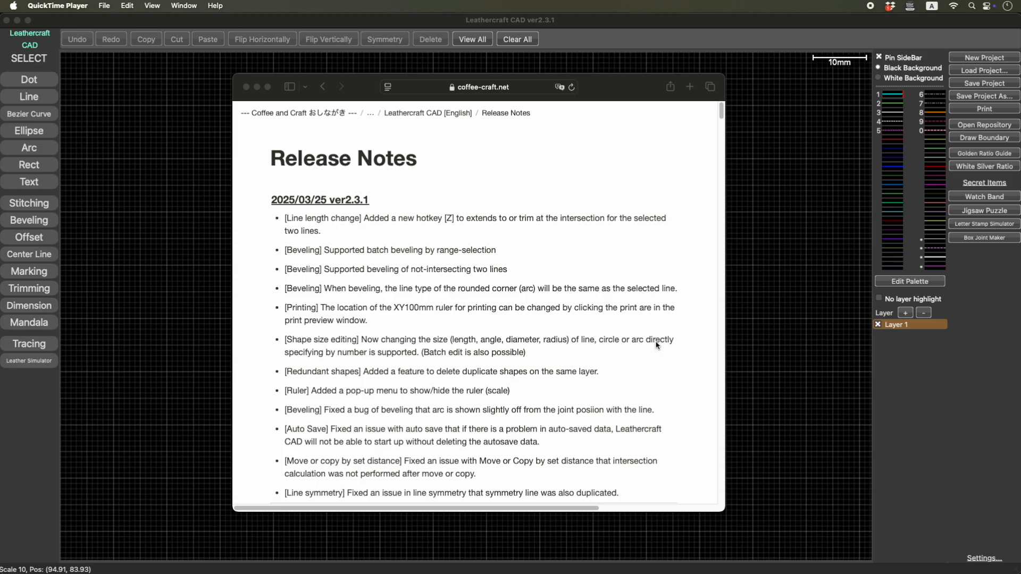
- Move the release notes browser window out of the way and switch to Leathercraft CAD
{"action": "left_click", "coordinate": [613, 93]}
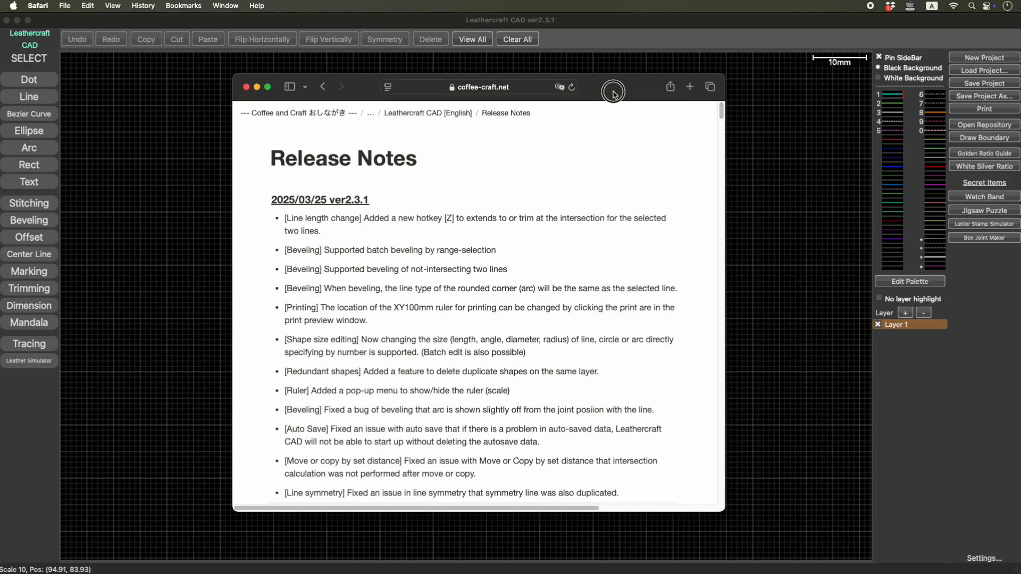
{"action": "left_click_drag", "start_coordinate": [613, 92], "coordinate": [633, 0]}
{"action": "left_click", "coordinate": [249, 176]}
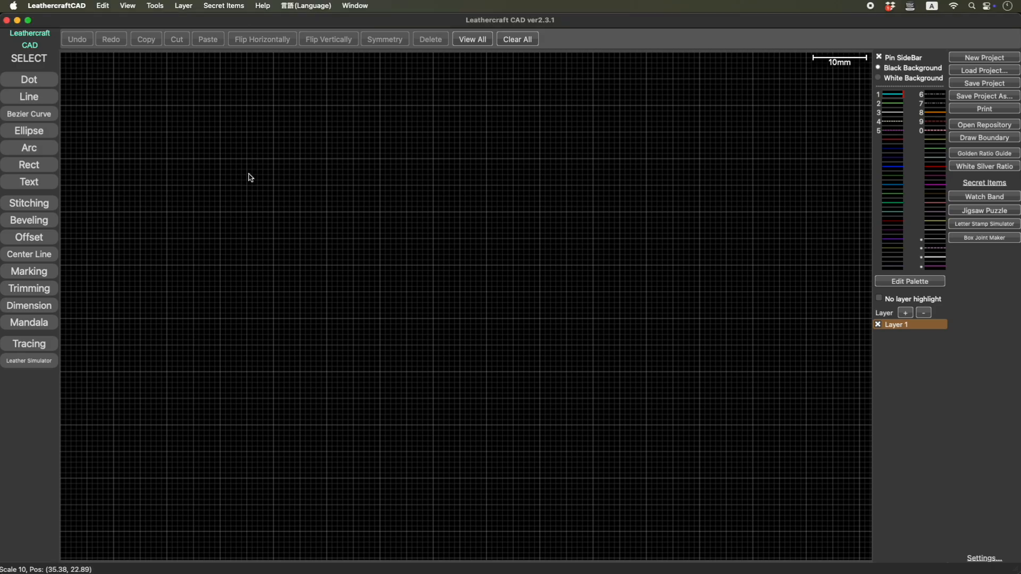
- Draw four separate, roughly vertical lines about 20 mm long and 10 mm apart, side by side in the upper drawing area
{"action": "left_click", "coordinate": [47, 97]}
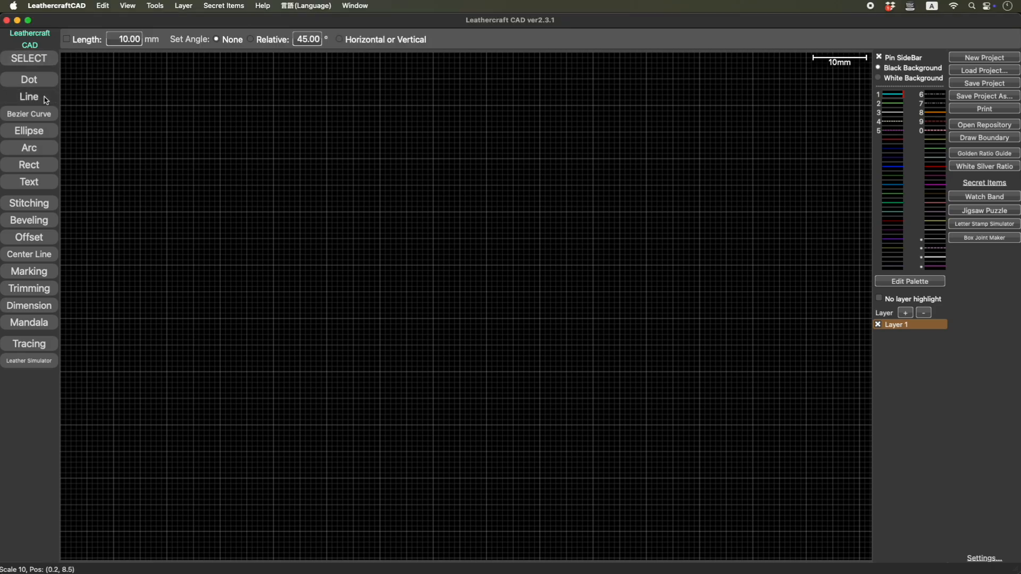
{"action": "left_click", "coordinate": [220, 106]}
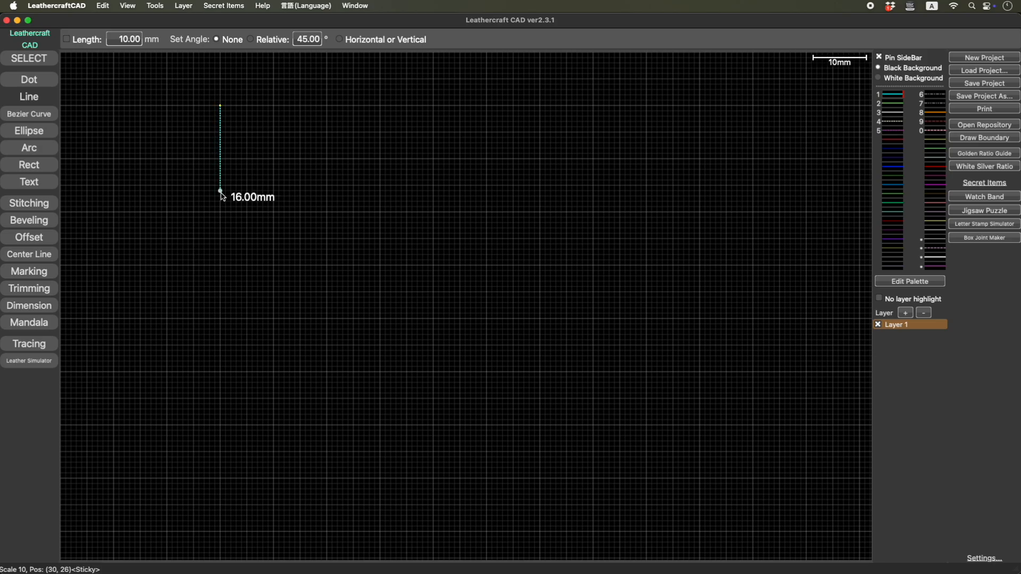
{"action": "left_click", "coordinate": [220, 213]}
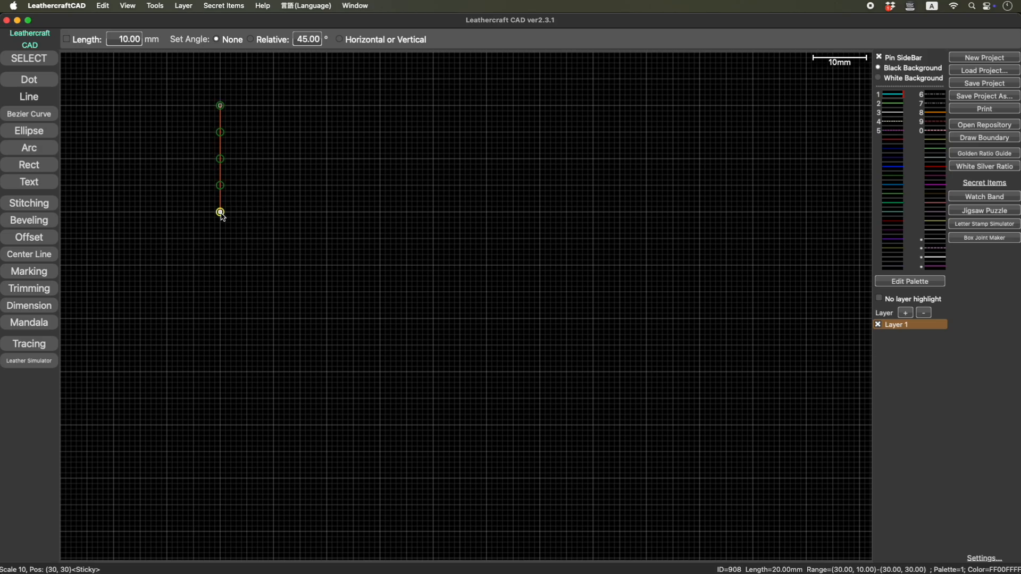
{"action": "left_click", "coordinate": [275, 214]}
{"action": "left_click", "coordinate": [268, 106]}
{"action": "left_click", "coordinate": [321, 106]}
{"action": "left_click", "coordinate": [321, 212]}
{"action": "left_click", "coordinate": [375, 217]}
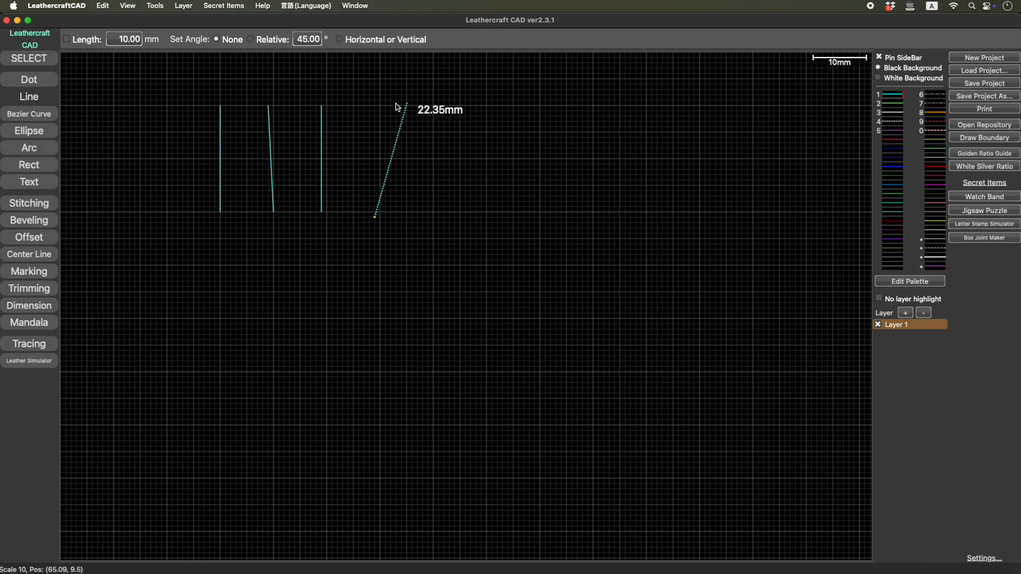
{"action": "left_click", "coordinate": [379, 106]}
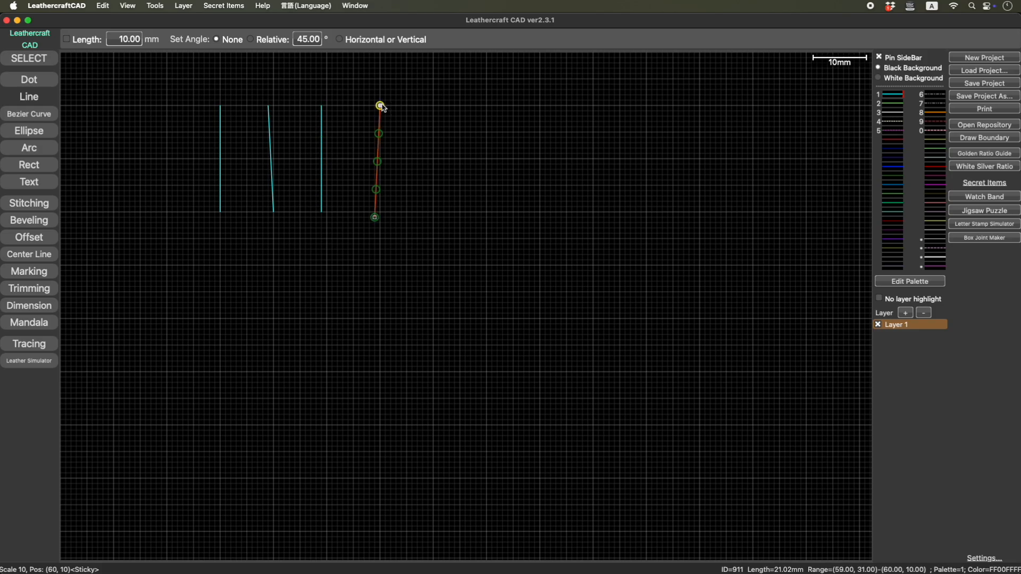
- Draw two lines about 19.4 mm and 20.6 mm long beside the vertical lines, joined at their upper ends as an inverted V
{"action": "left_click", "coordinate": [449, 111]}
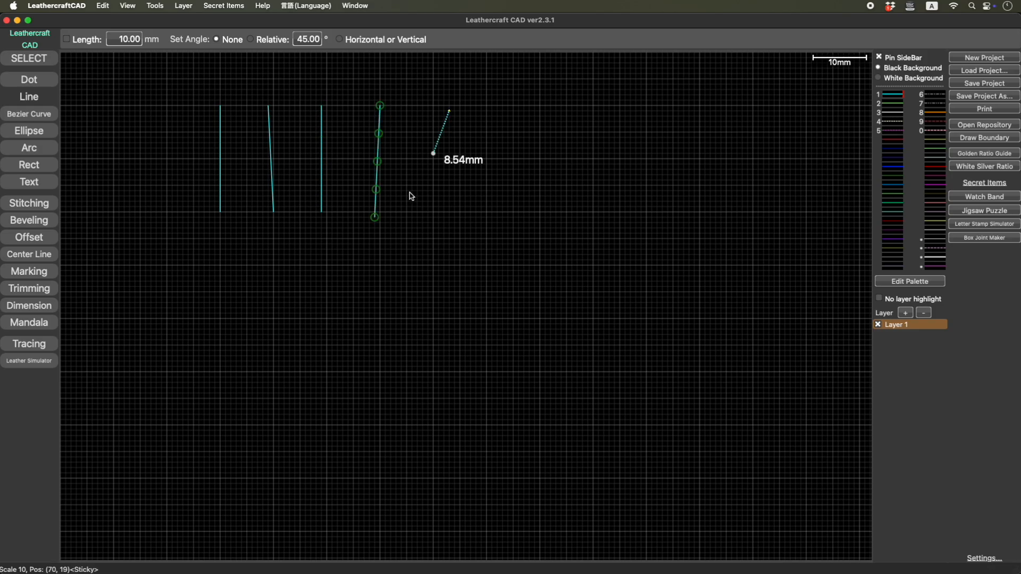
{"action": "left_click", "coordinate": [428, 214]}
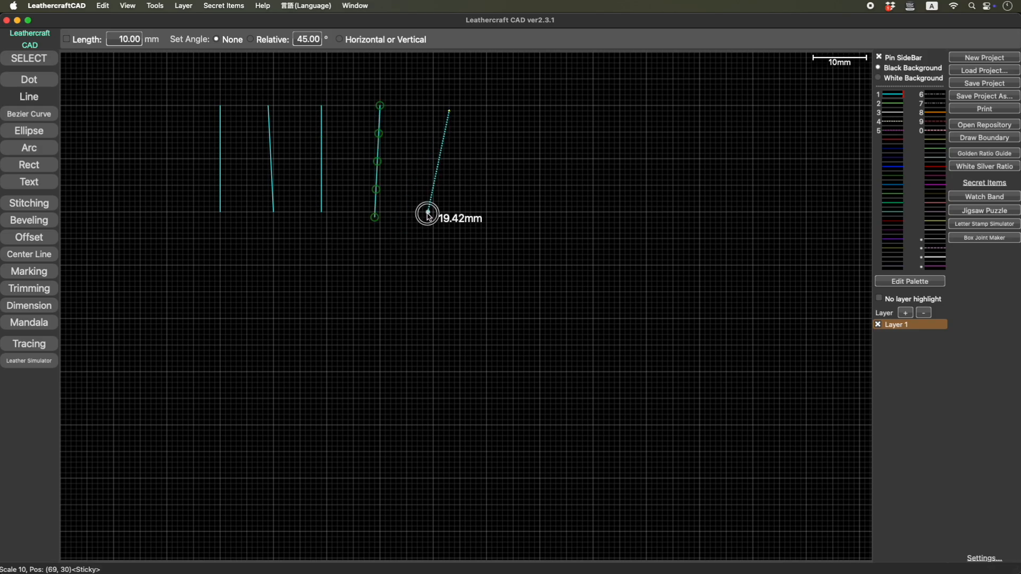
{"action": "left_click", "coordinate": [492, 212]}
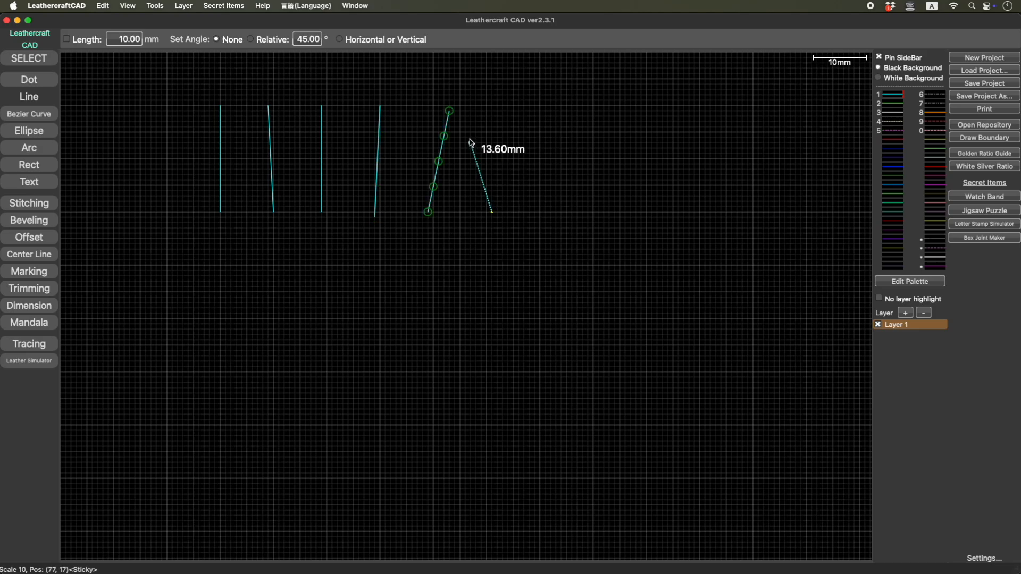
{"action": "left_click", "coordinate": [450, 111]}
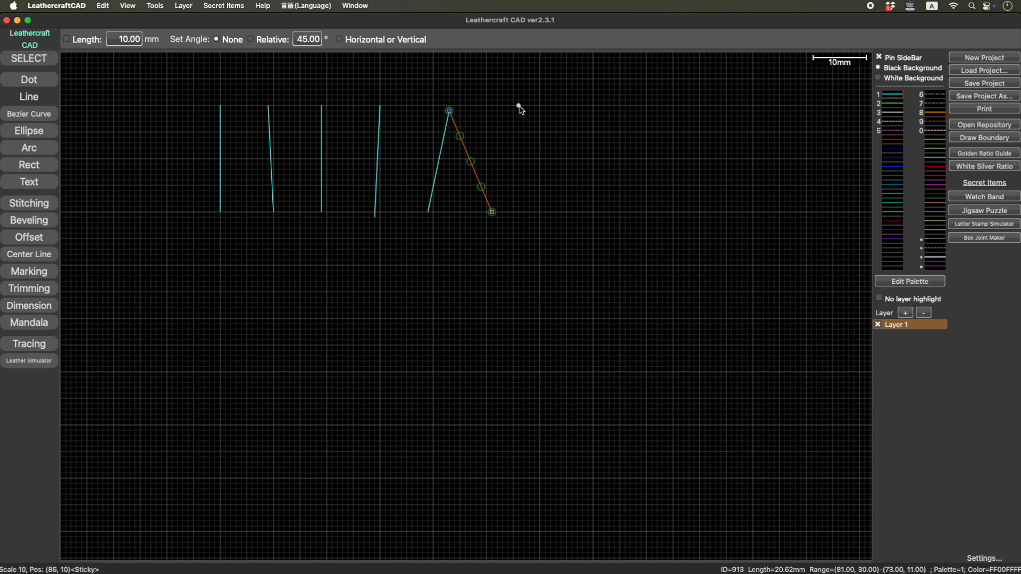
- Draw a 20 mm diameter circle below the leftmost lines and a three-point arc of about 19 mm radius below the inverted V
{"action": "left_click", "coordinate": [33, 132]}
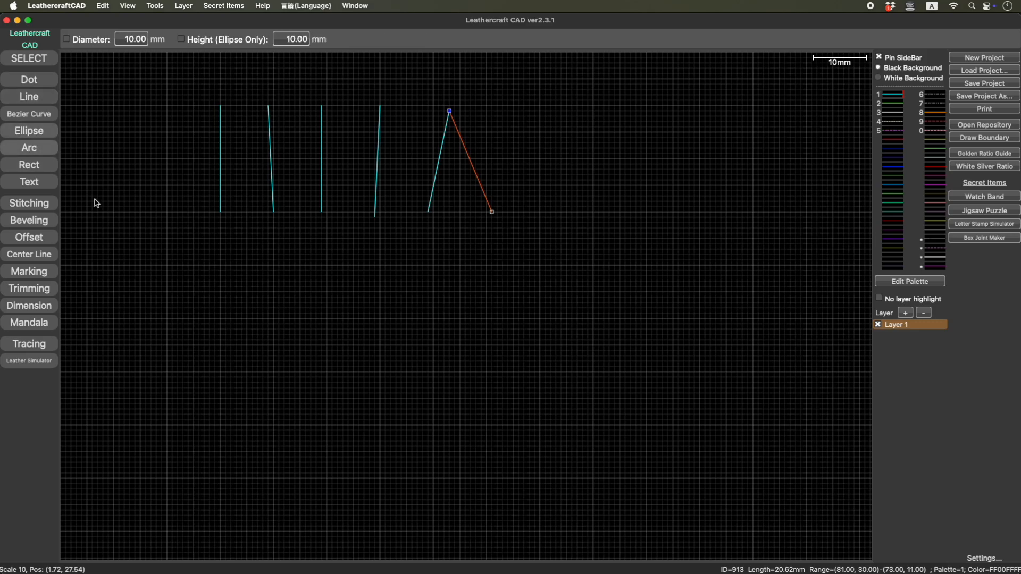
{"action": "left_click_drag", "start_coordinate": [273, 373], "coordinate": [326, 424]}
{"action": "left_click", "coordinate": [48, 148]}
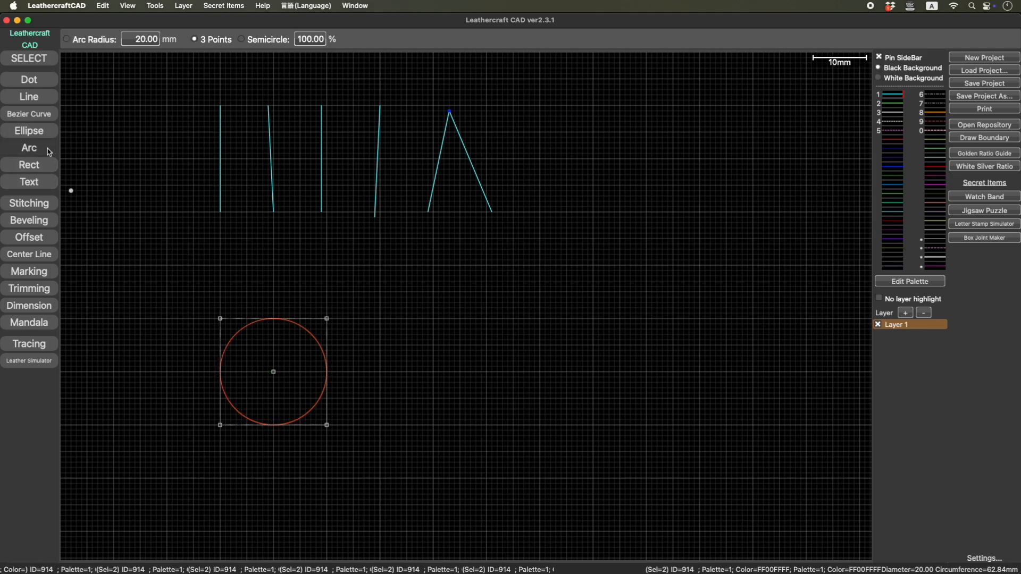
{"action": "left_click_drag", "start_coordinate": [457, 383], "coordinate": [583, 287]}
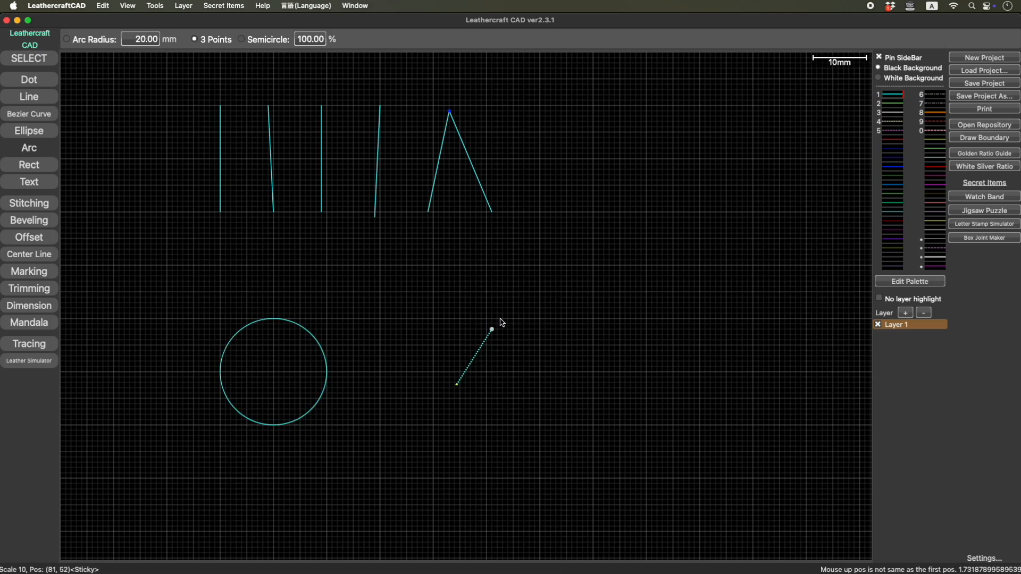
{"action": "left_click", "coordinate": [508, 301]}
{"action": "left_click", "coordinate": [610, 303]}
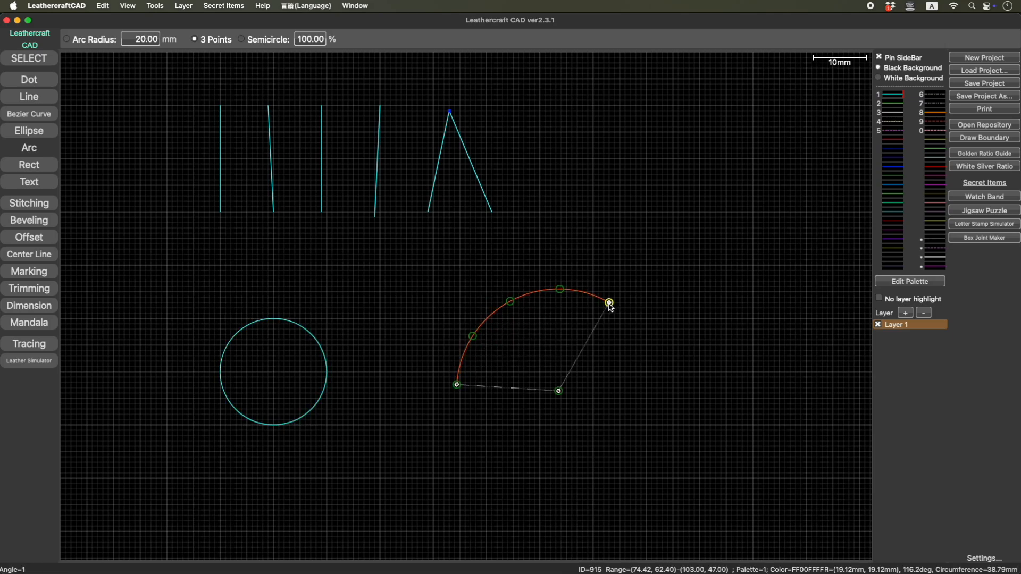
- Select the first and second vertical lines in turn to check each one's length
{"action": "left_click", "coordinate": [53, 61]}
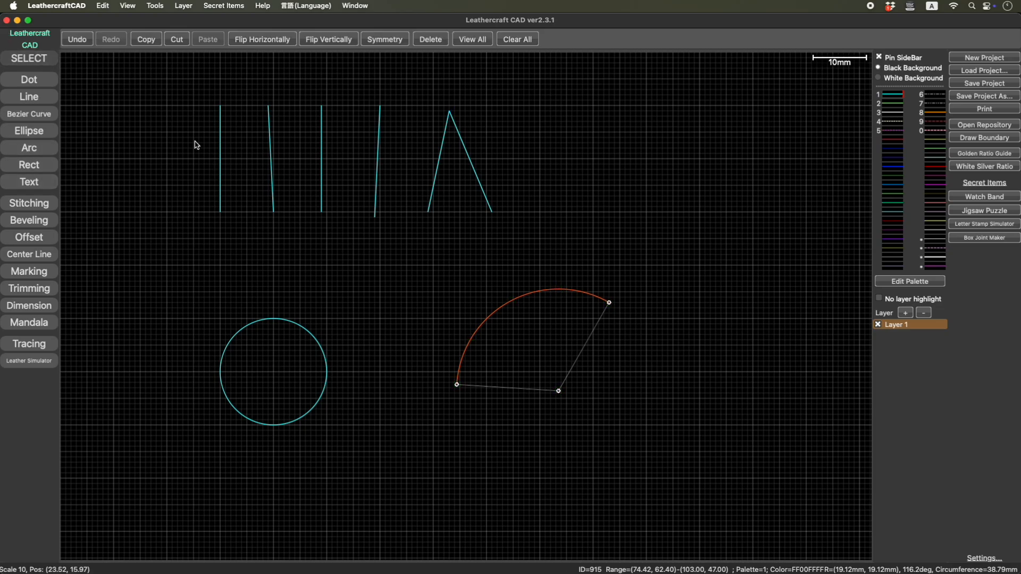
{"action": "left_click", "coordinate": [220, 155]}
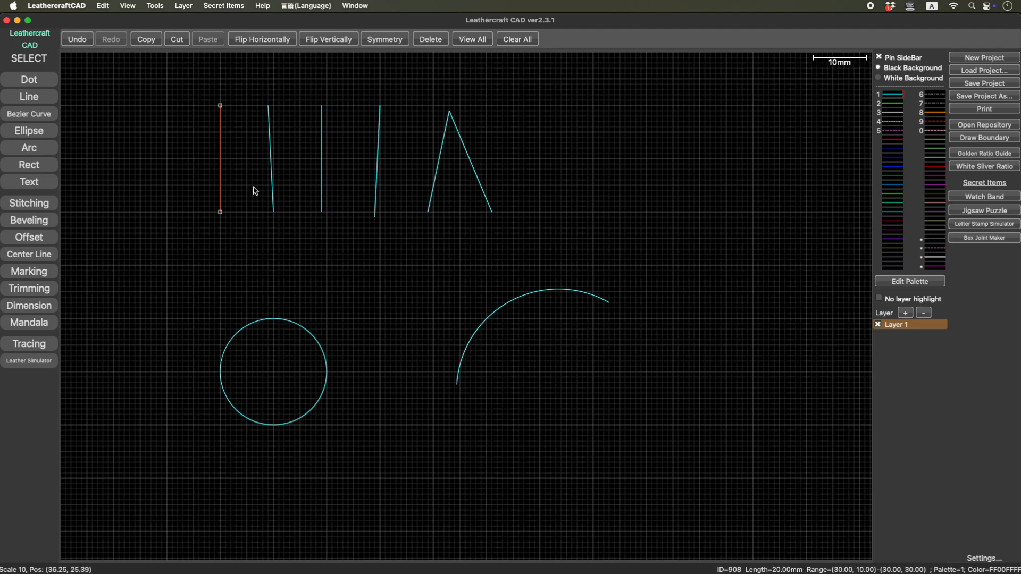
{"action": "left_click", "coordinate": [273, 158]}
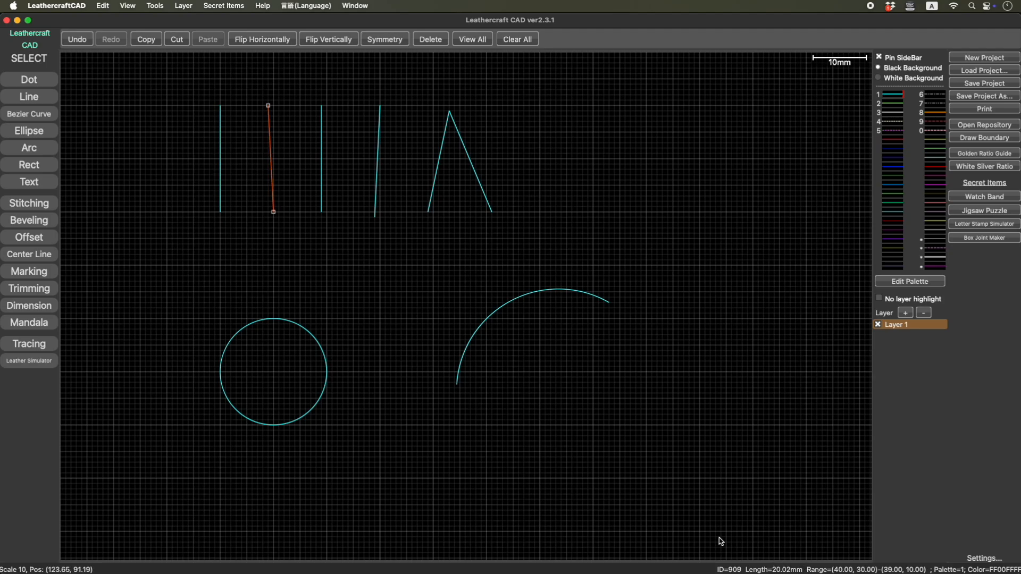
{"action": "mouse_move", "coordinate": [796, 572]}
- Try adjusting the second line's length by moving its lower endpoint, and undo the move
{"action": "mouse_move", "coordinate": [274, 212]}
{"action": "left_mouse_down"}
{"action": "mouse_move", "coordinate": [277, 223]}
{"action": "mouse_move", "coordinate": [263, 225]}
{"action": "mouse_move", "coordinate": [303, 244]}
{"action": "mouse_move", "coordinate": [285, 173]}
{"action": "mouse_move", "coordinate": [287, 212]}
{"action": "mouse_move", "coordinate": [332, 228]}
{"action": "mouse_move", "coordinate": [321, 236]}
{"action": "mouse_move", "coordinate": [281, 225]}
{"action": "left_mouse_up"}
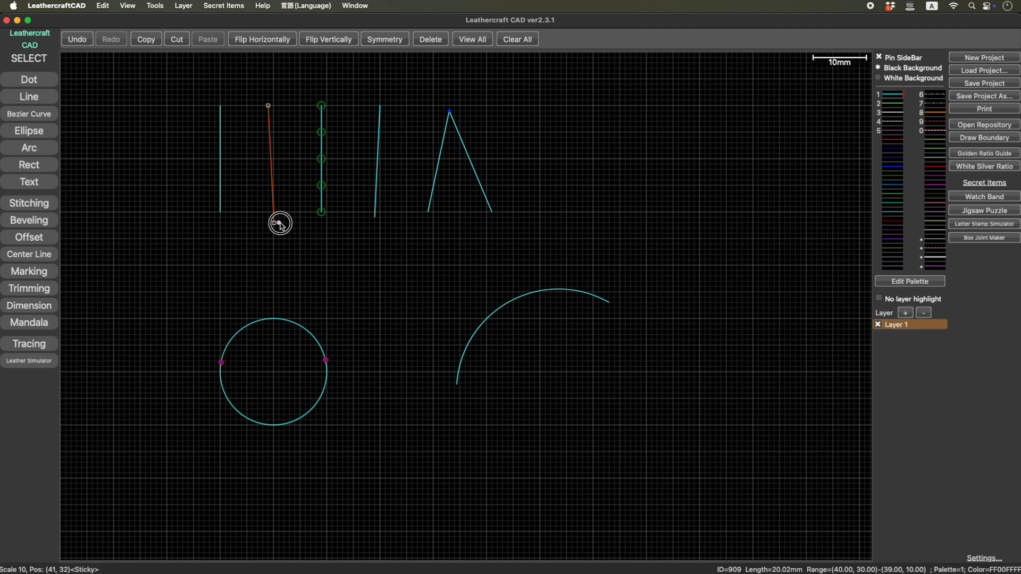
{"action": "left_click_drag", "start_coordinate": [280, 225], "coordinate": [284, 214]}
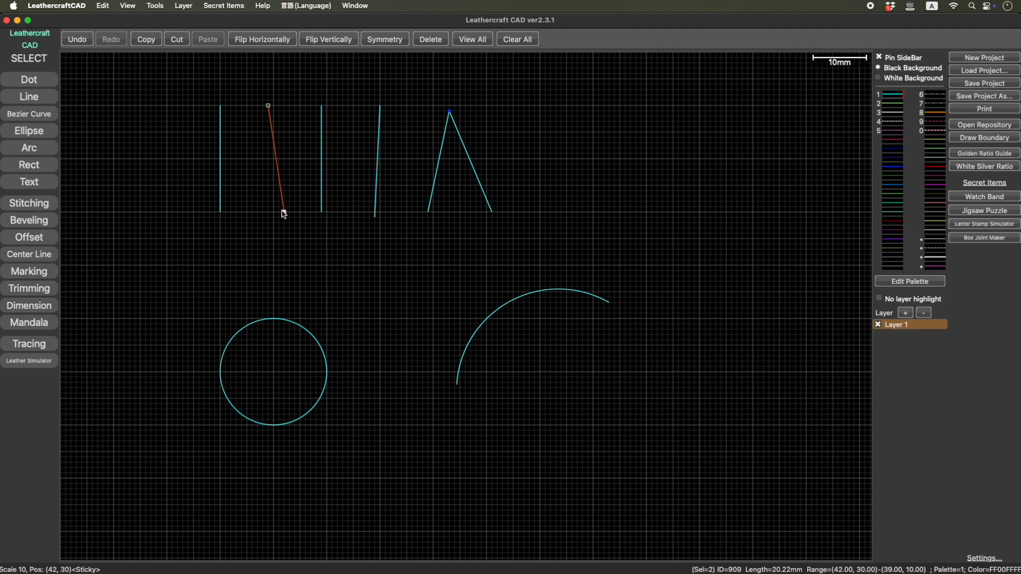
{"action": "key", "text": "super+z"}
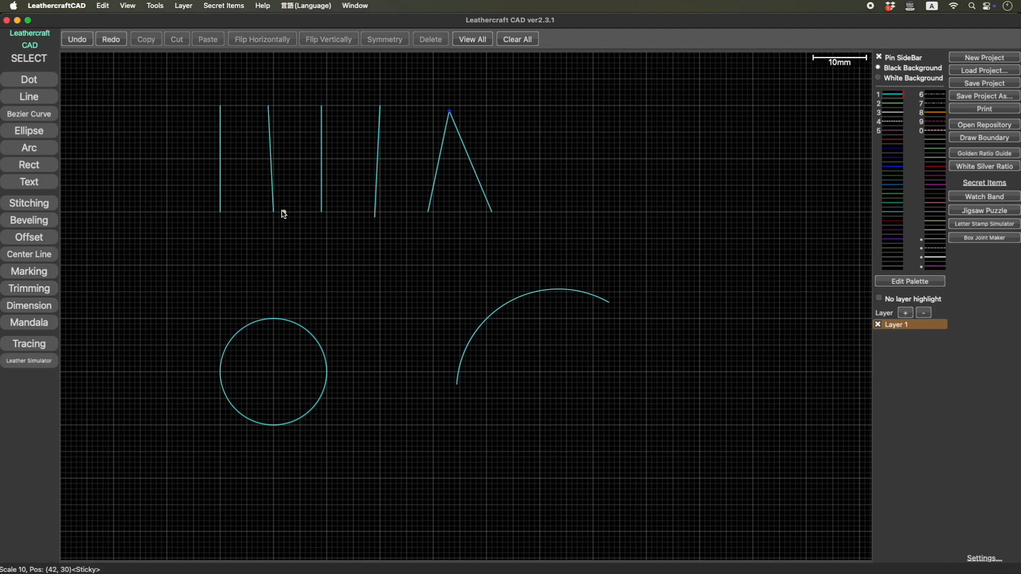
- Set the second line's length to 25.4 mm by editing its shape size
{"action": "double_click", "coordinate": [274, 162]}
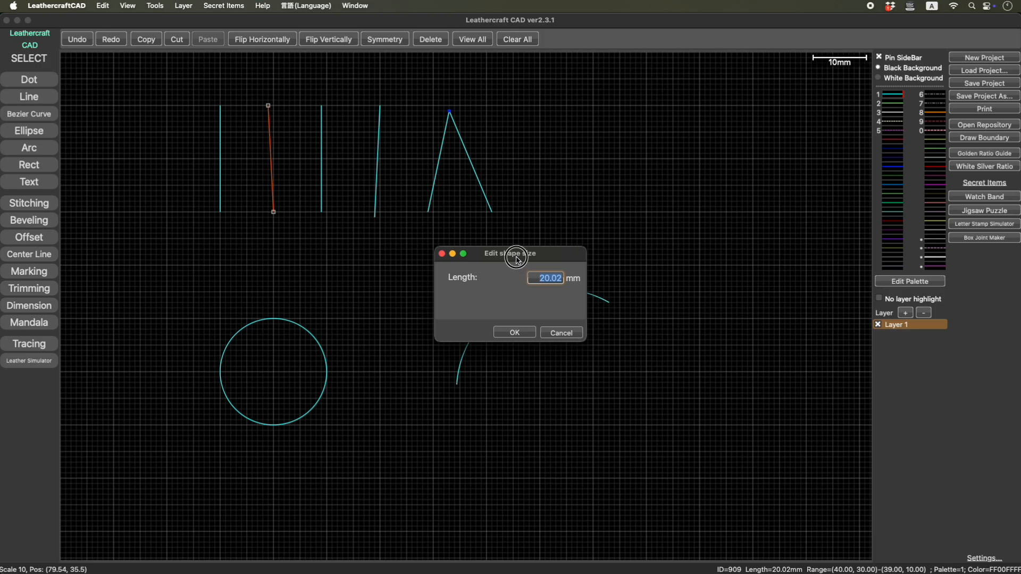
{"action": "left_click_drag", "start_coordinate": [518, 259], "coordinate": [409, 231]}
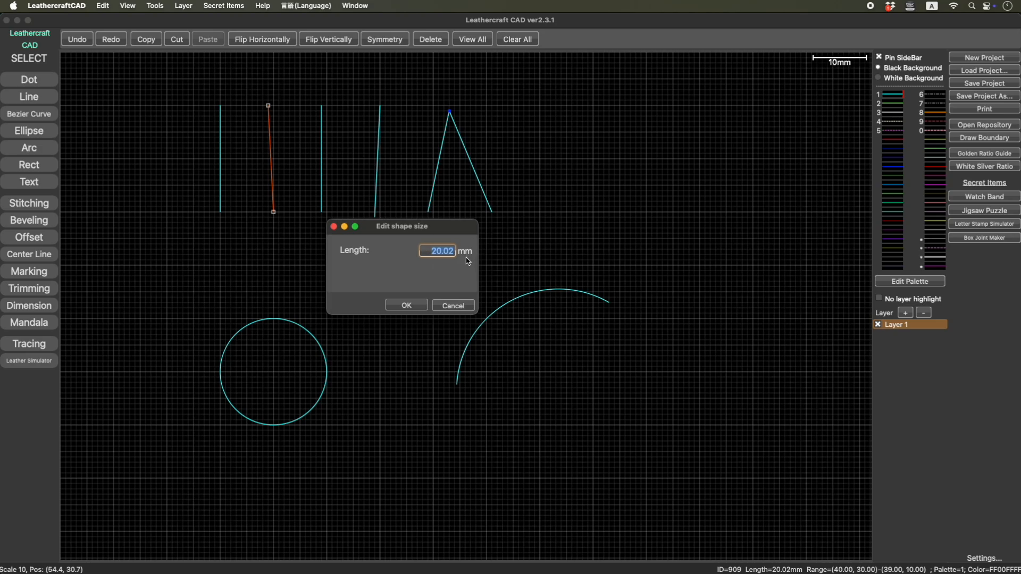
{"action": "type", "text": "25.4"}
{"action": "key", "text": "Return"}
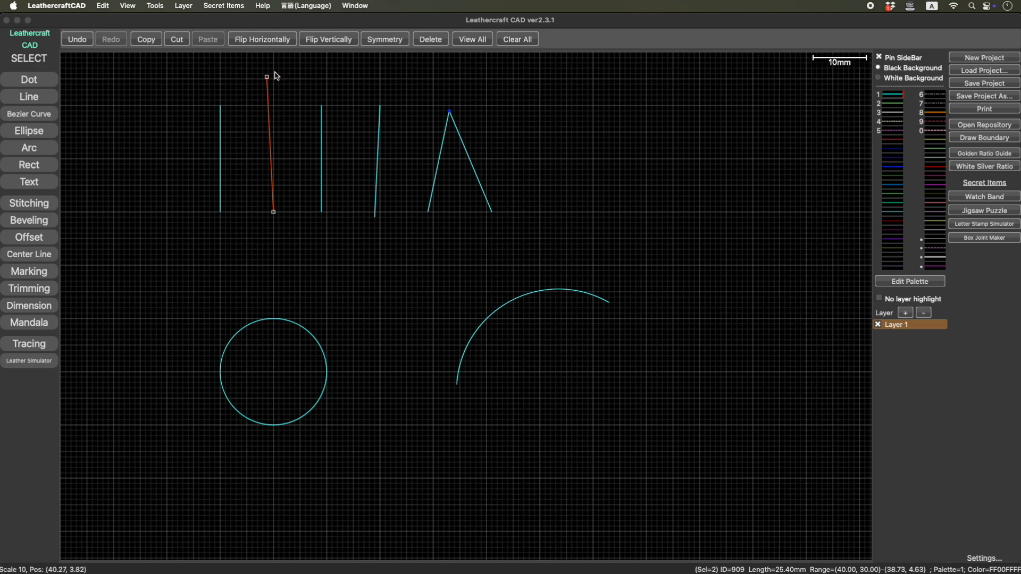
- Set the length of the leftmost vertical line to 30 mm
{"action": "left_click", "coordinate": [221, 140]}
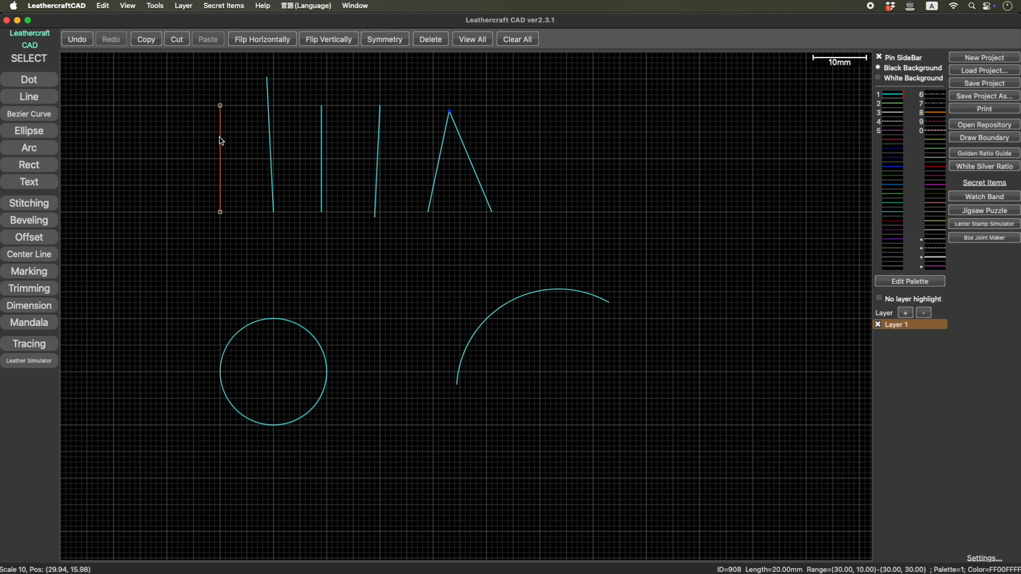
{"action": "double_click", "coordinate": [221, 140]}
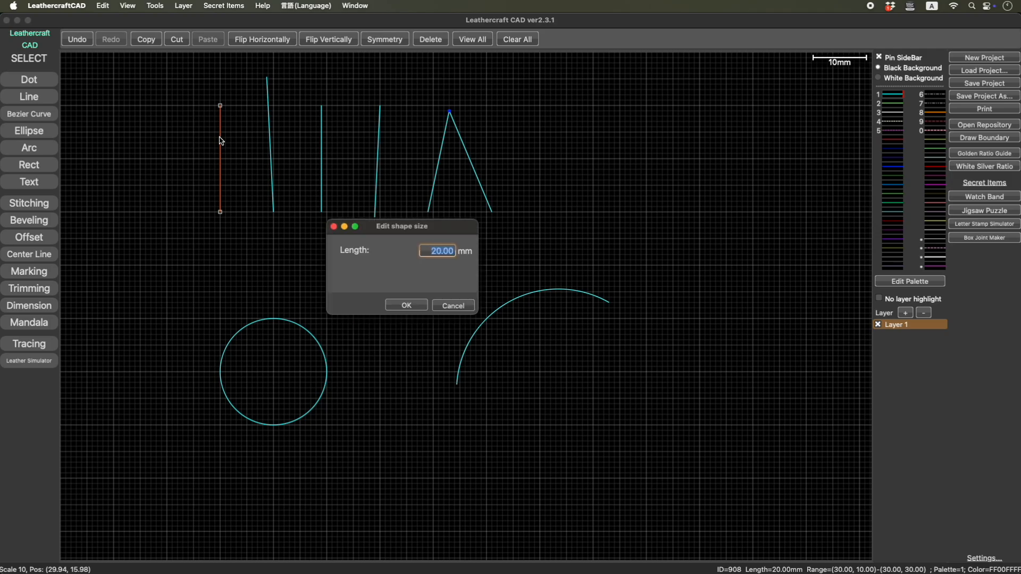
{"action": "type", "text": "30"}
{"action": "key", "text": "Return"}
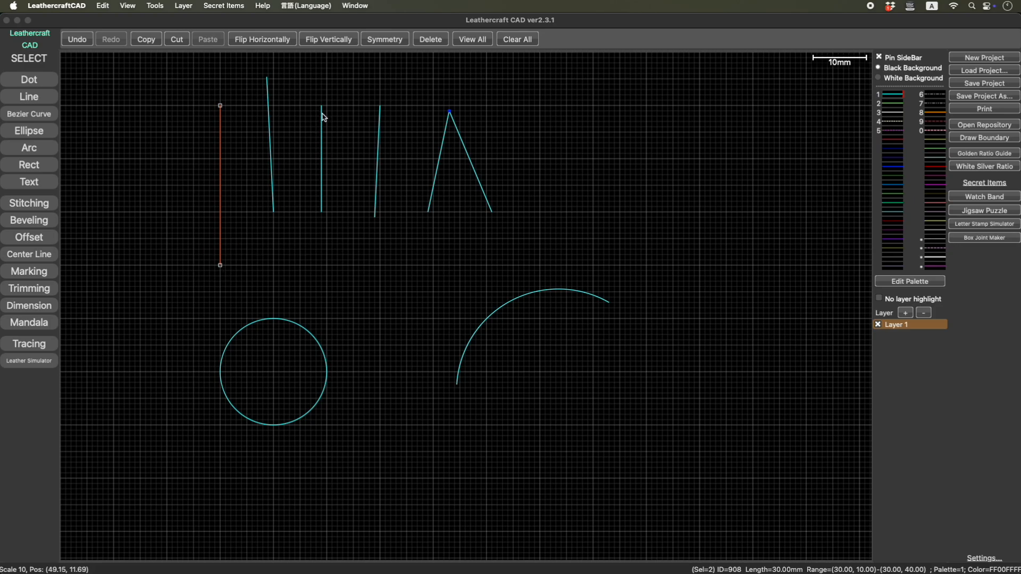
- Set the length of the third vertical line to 30 mm
{"action": "left_click", "coordinate": [321, 188]}
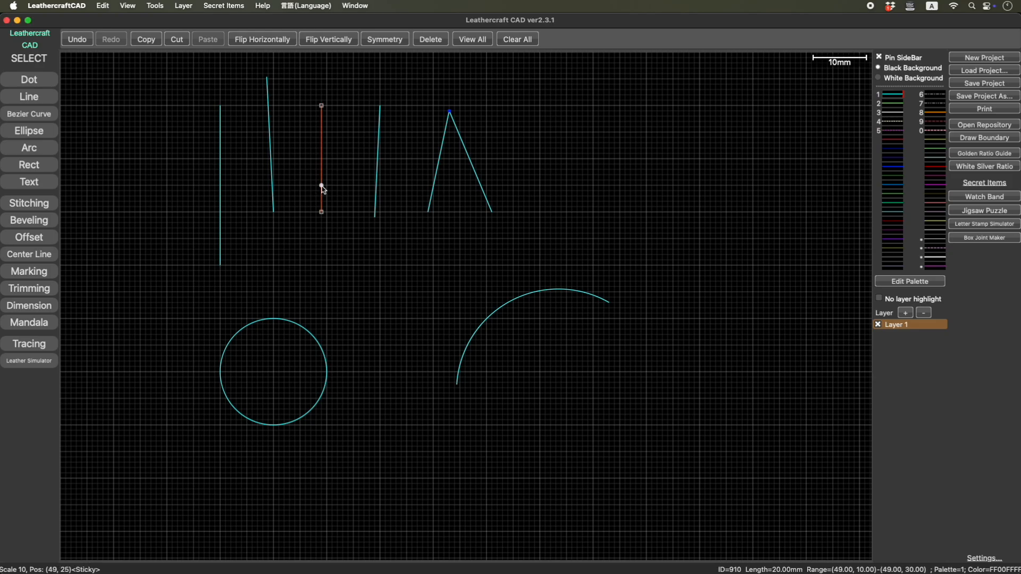
{"action": "double_click", "coordinate": [322, 187]}
{"action": "type", "text": "30"}
{"action": "key", "text": "Return"}
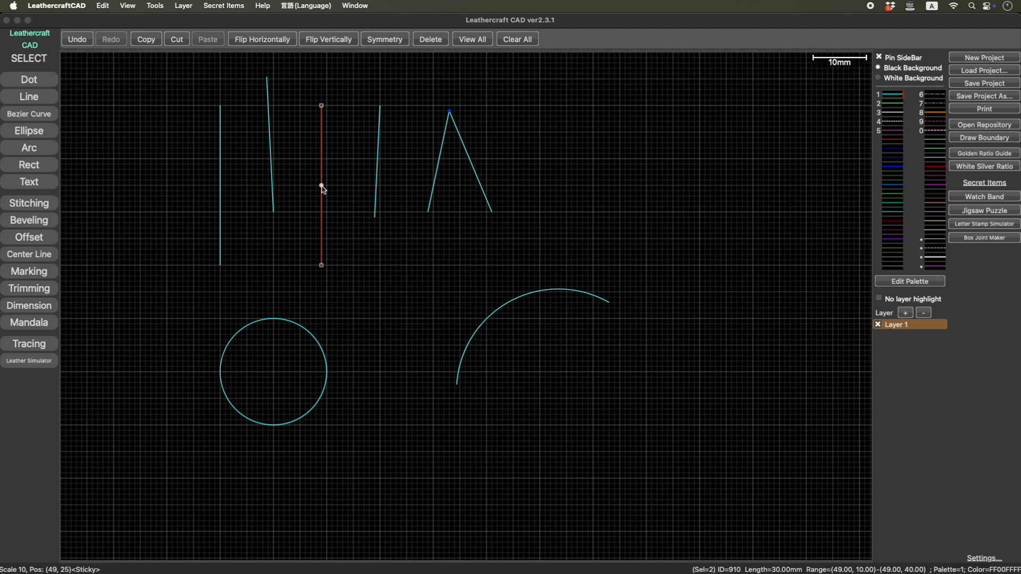
- Set the length of the inverted V's left leg to 30 mm
{"action": "left_click", "coordinate": [441, 157]}
{"action": "left_click", "coordinate": [439, 155]}
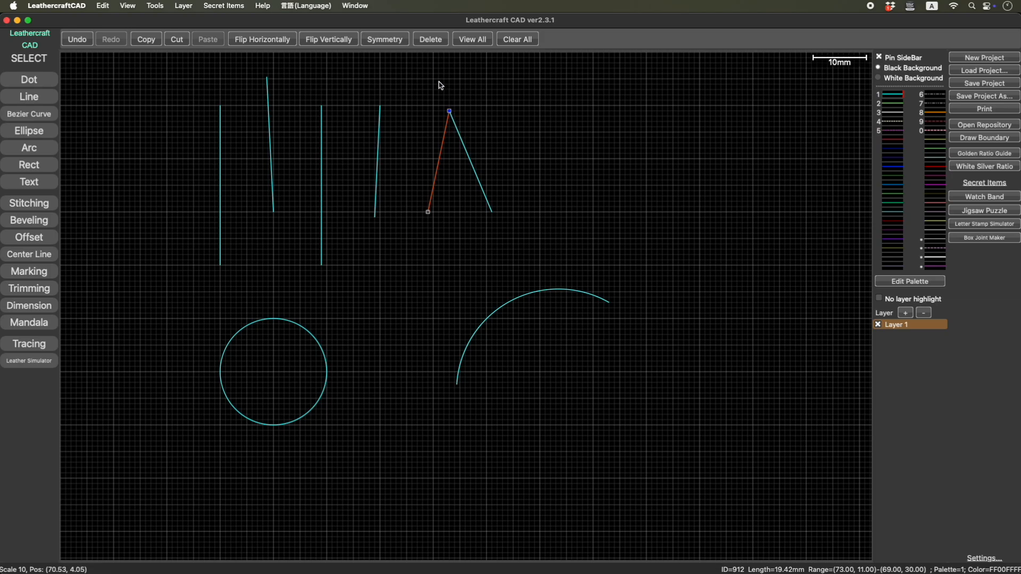
{"action": "double_click", "coordinate": [445, 135]}
{"action": "type", "text": "30"}
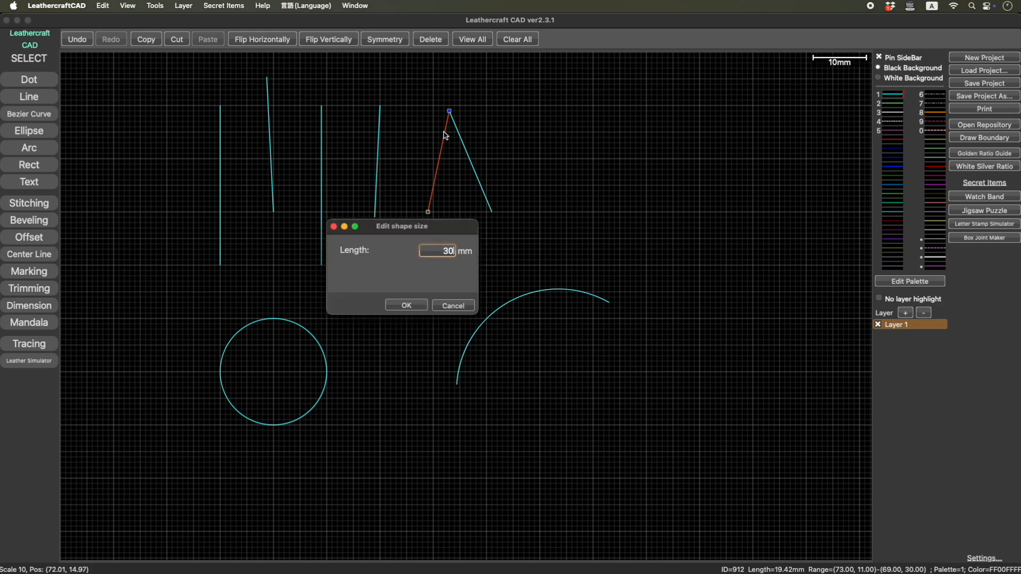
{"action": "key", "text": "Return"}
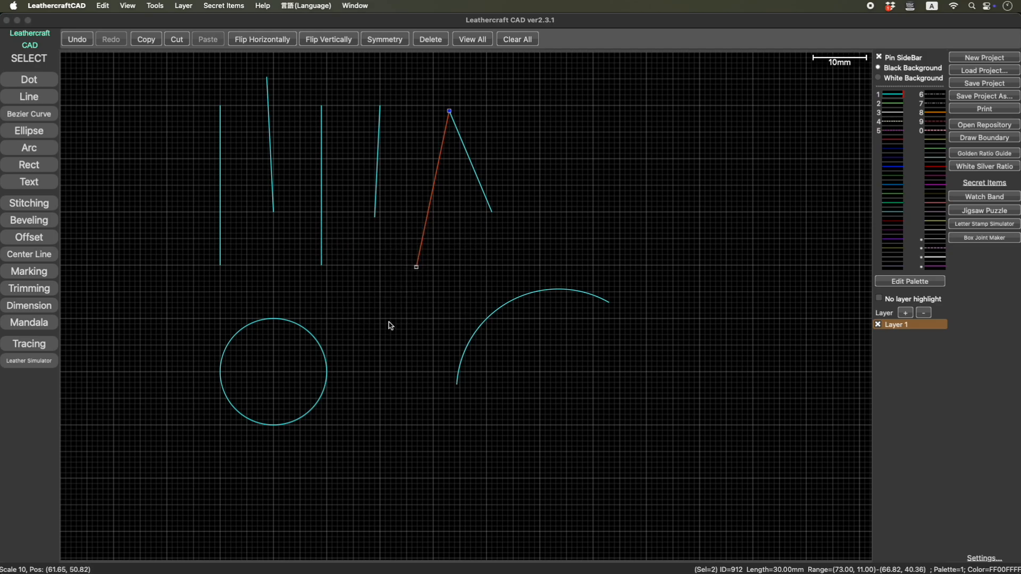
- Set the length of the inverted V's right leg to 30 mm
{"action": "left_click", "coordinate": [485, 195]}
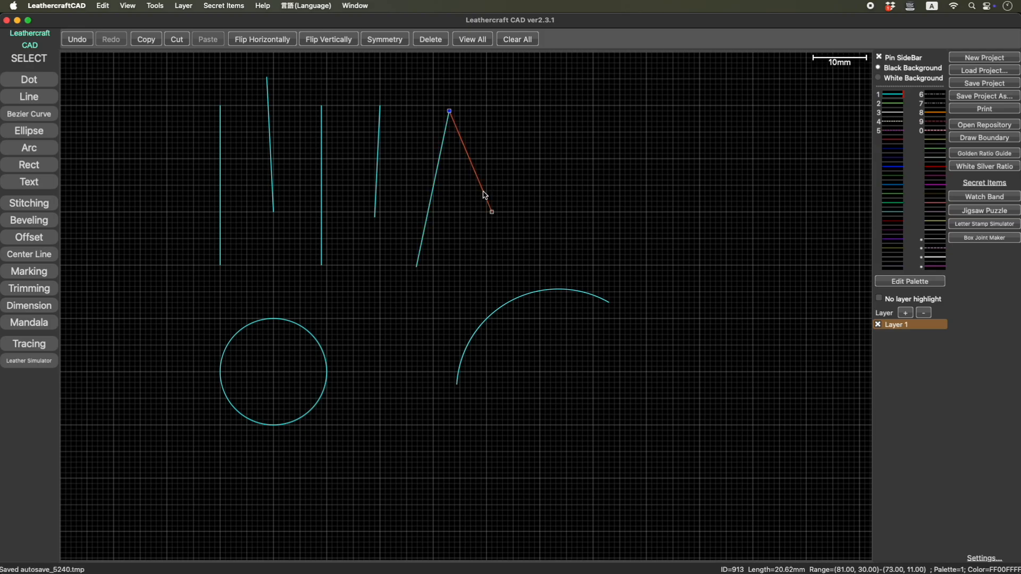
{"action": "double_click", "coordinate": [485, 194]}
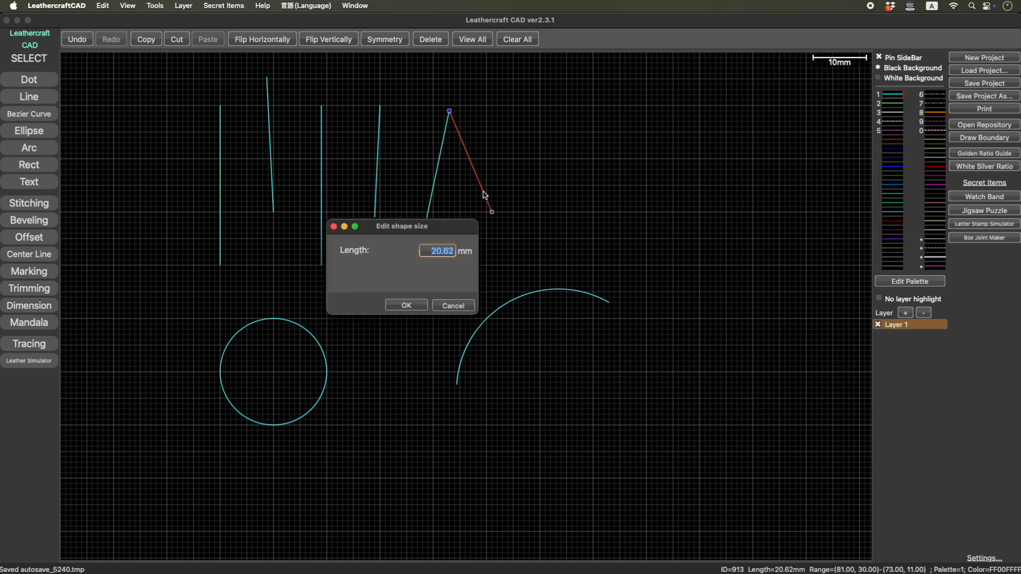
{"action": "type", "text": "30"}
{"action": "key", "text": "Return"}
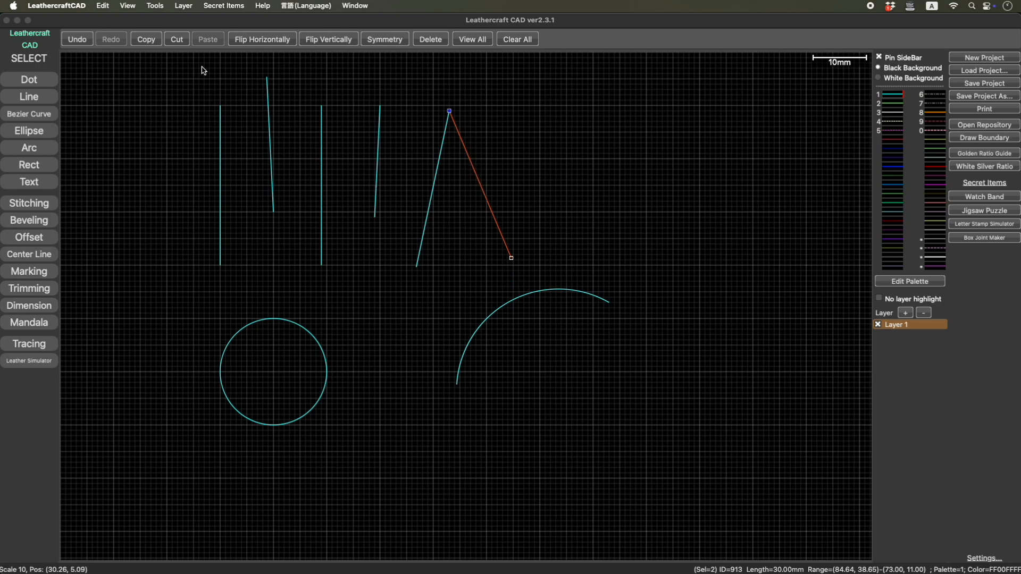
- Set the length of the four separate upright lines to 25 mm in one size edit
{"action": "left_click", "coordinate": [326, 171]}
{"action": "left_click_drag", "start_coordinate": [168, 70], "coordinate": [395, 283]}
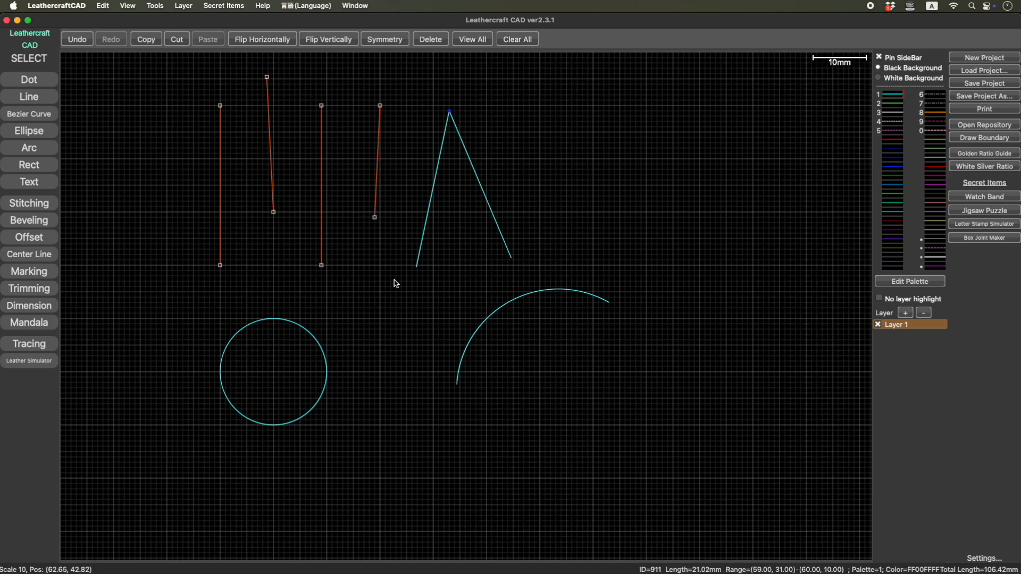
{"action": "key", "text": "Return"}
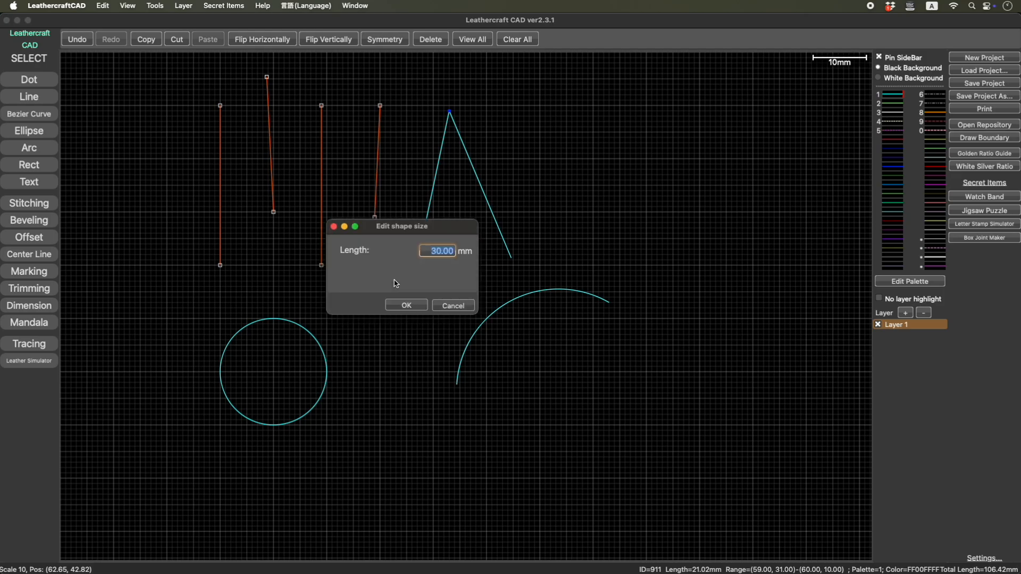
{"action": "type", "text": "25"}
{"action": "key", "text": "Return"}
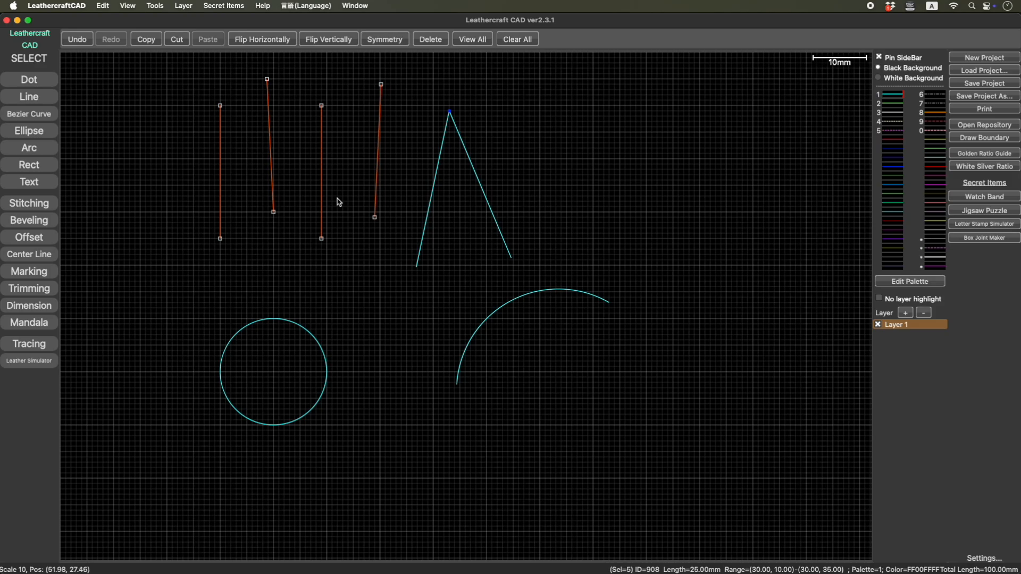
{"action": "left_click", "coordinate": [108, 6]}
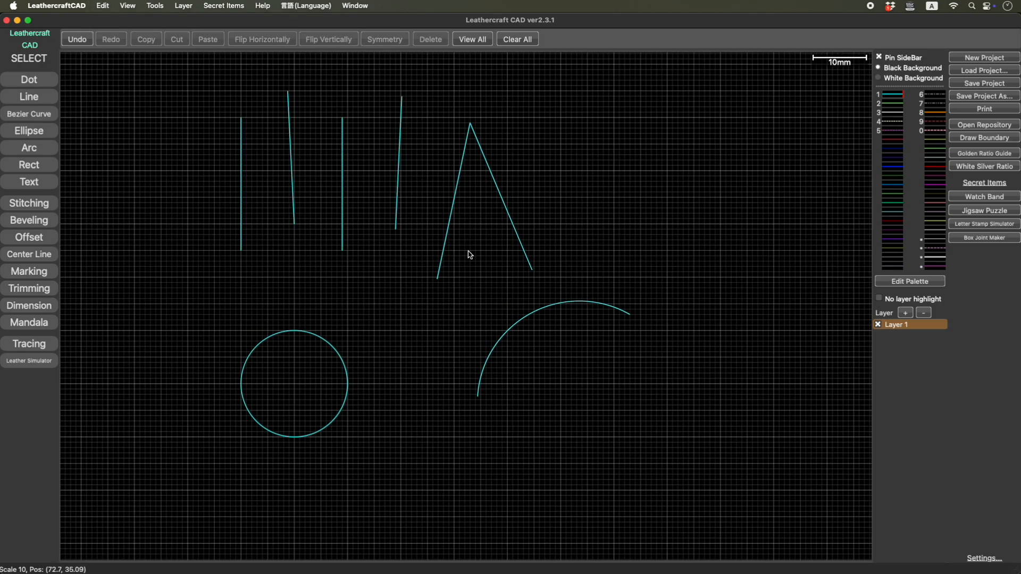
- Set the angle between the two legs of the inverted V to 45 degrees
{"action": "left_click", "coordinate": [421, 99]}
{"action": "left_click_drag", "start_coordinate": [421, 98], "coordinate": [544, 296]}
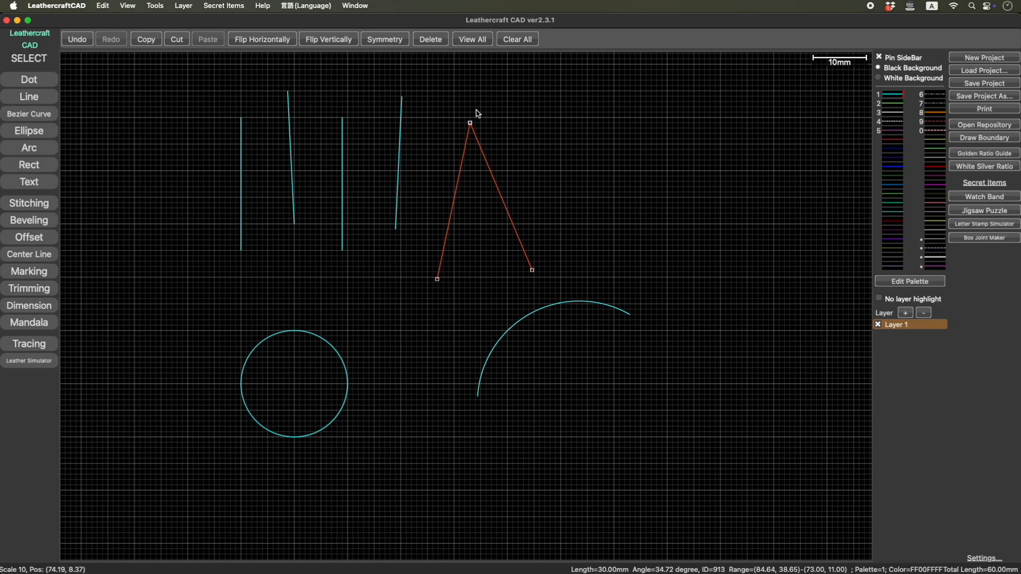
{"action": "double_click", "coordinate": [466, 143]}
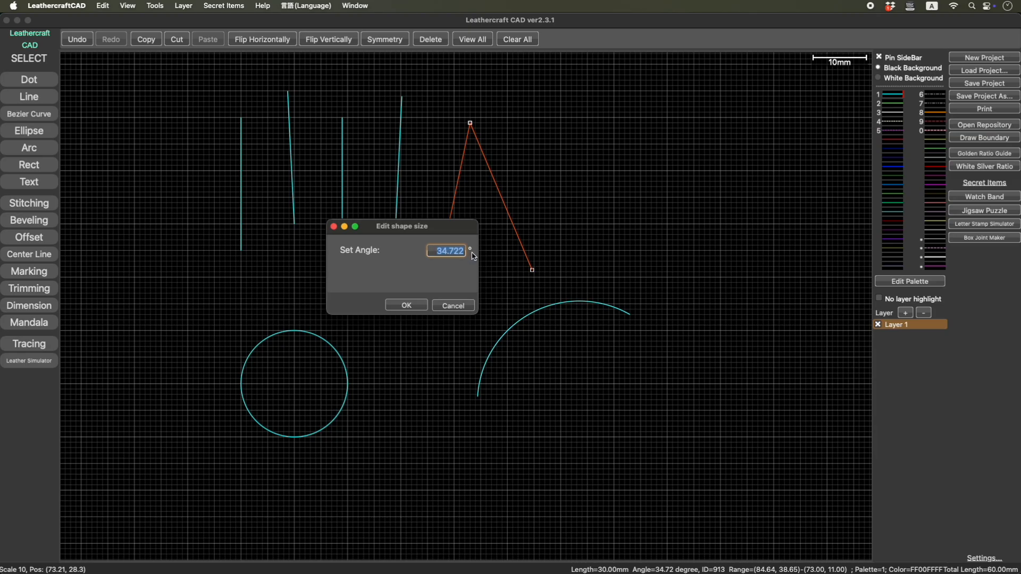
{"action": "type", "text": "45"}
{"action": "key", "text": "Return"}
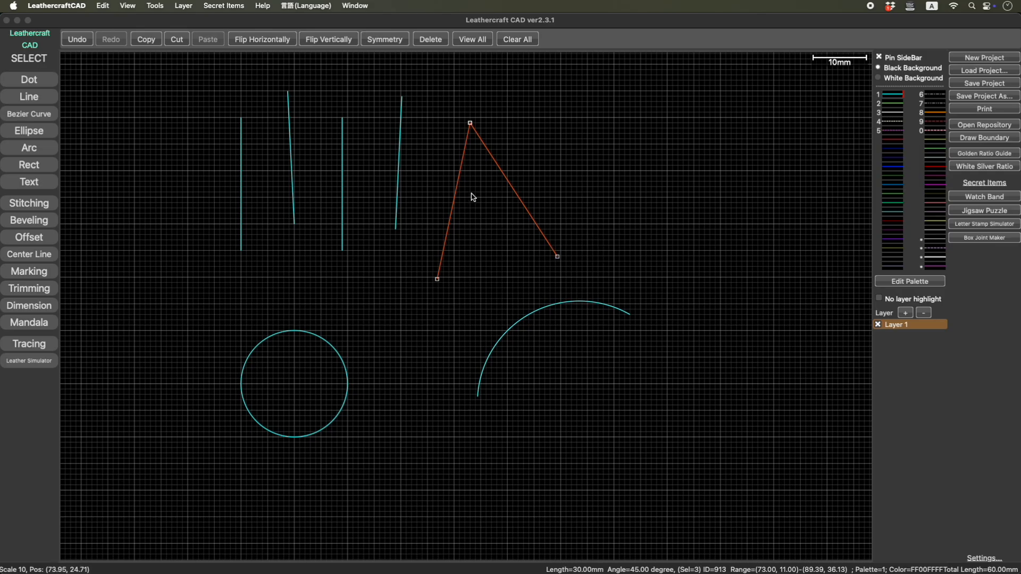
{"action": "left_click", "coordinate": [46, 96]}
{"action": "left_click", "coordinate": [56, 99]}
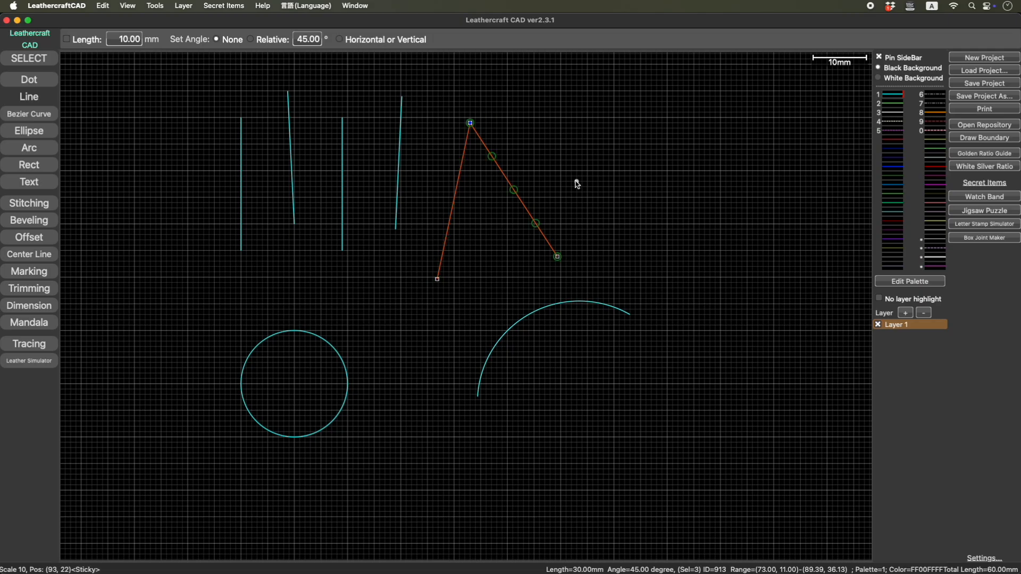
{"action": "left_click", "coordinate": [29, 60]}
- Set the length of only the inverted V's right leg to 15 mm
{"action": "left_click", "coordinate": [607, 195]}
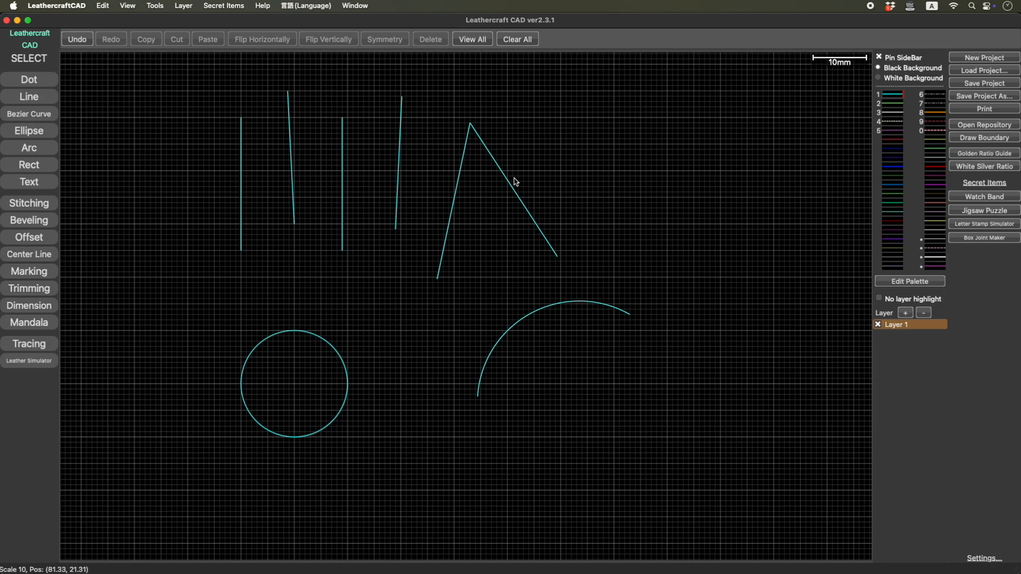
{"action": "left_click", "coordinate": [515, 195]}
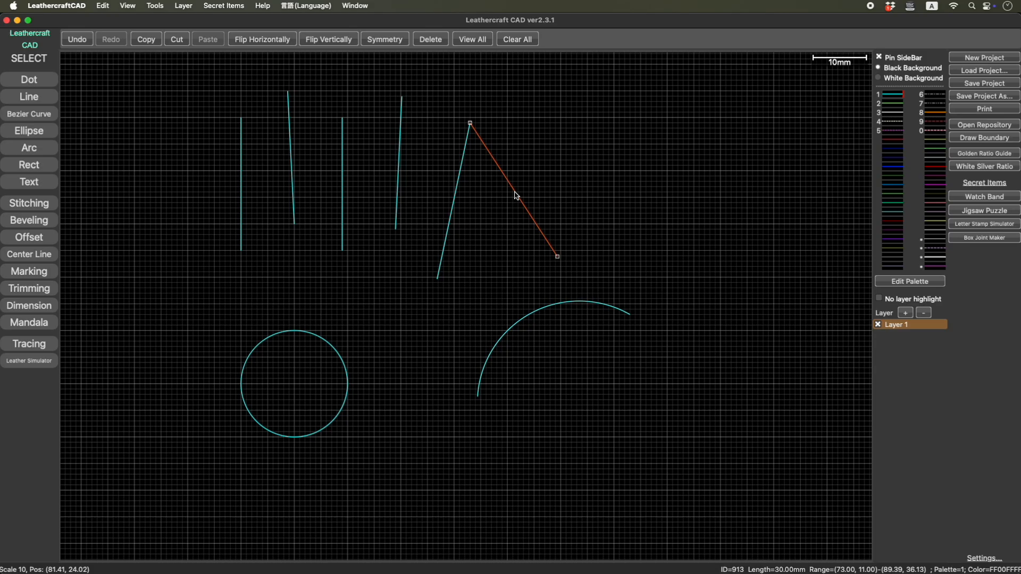
{"action": "double_click", "coordinate": [514, 195]}
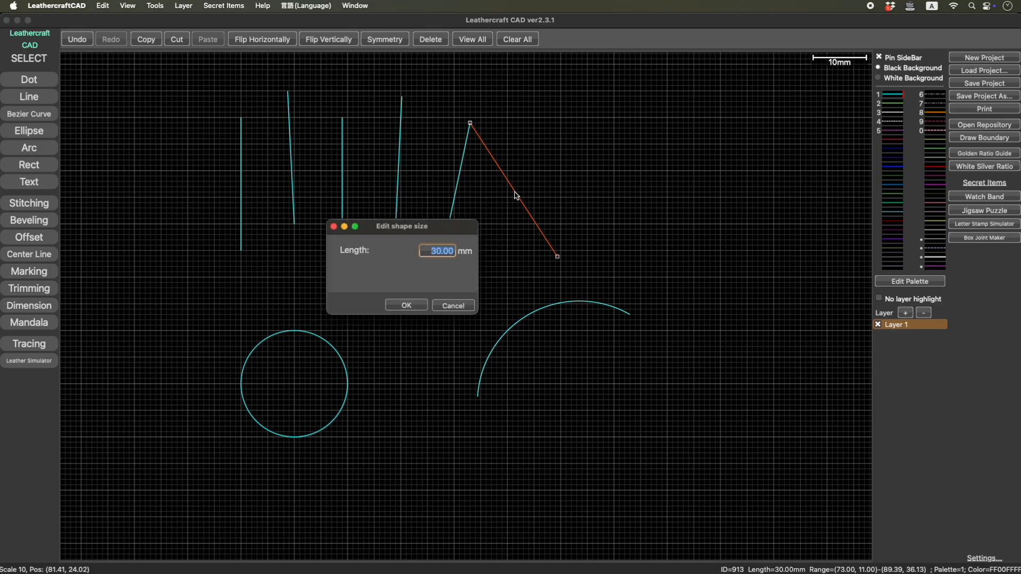
{"action": "type", "text": "15"}
{"action": "key", "text": "Return"}
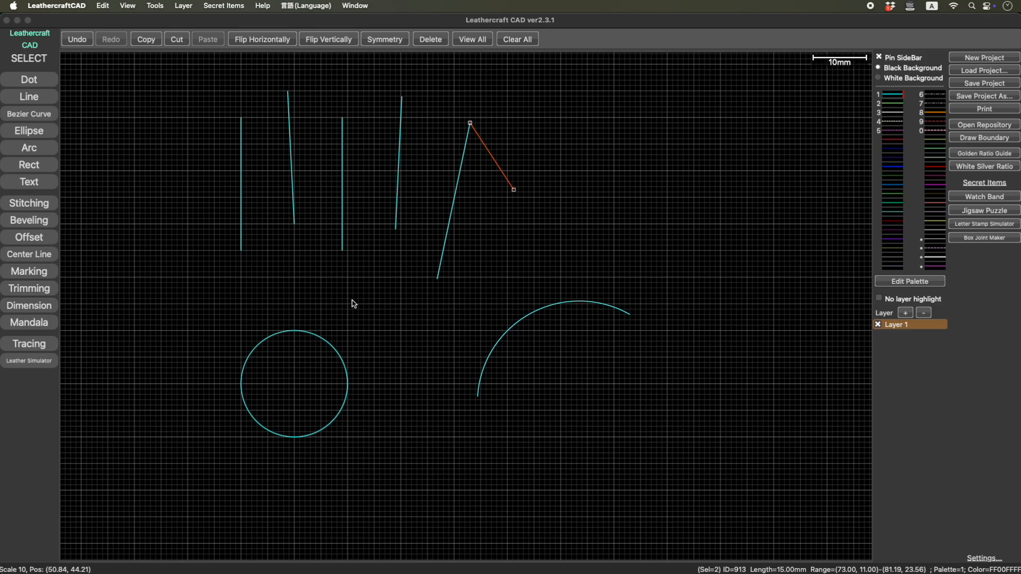
- Set the circle's diameter to 40 mm
{"action": "right_click_drag", "start_coordinate": [349, 371], "coordinate": [345, 347]}
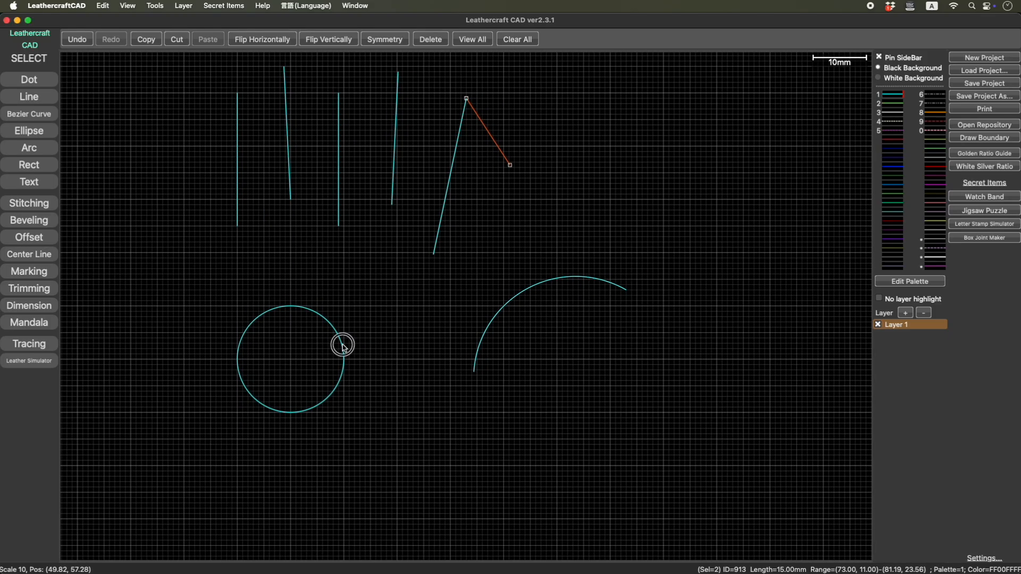
{"action": "left_click", "coordinate": [344, 351]}
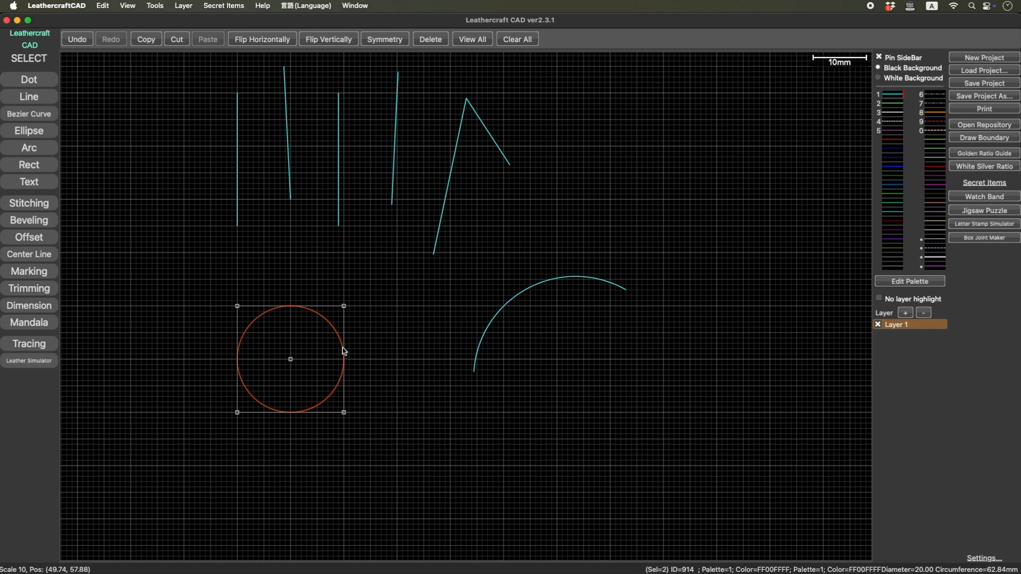
{"action": "double_click", "coordinate": [344, 351]}
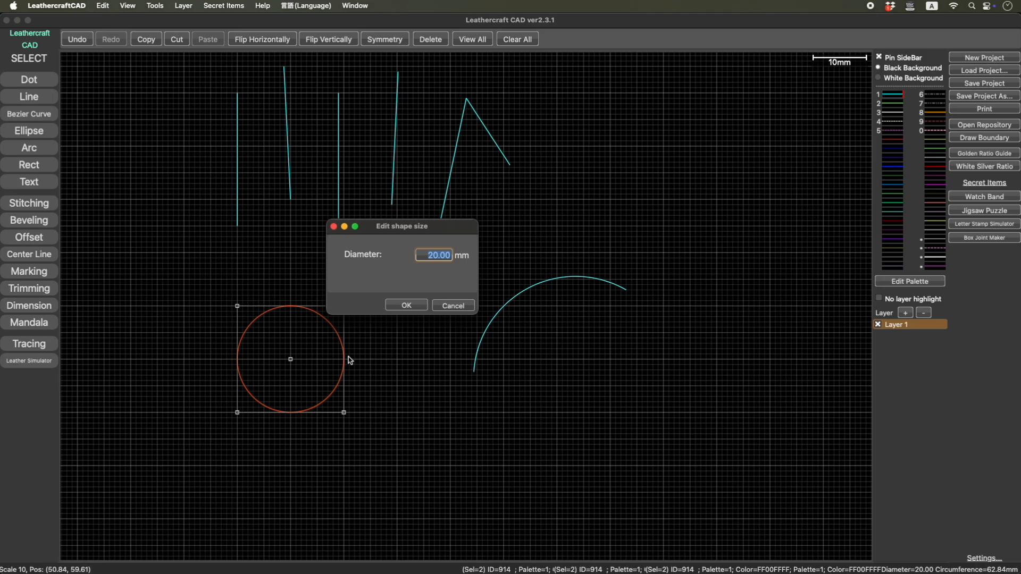
{"action": "type", "text": "40"}
{"action": "key", "text": "Return"}
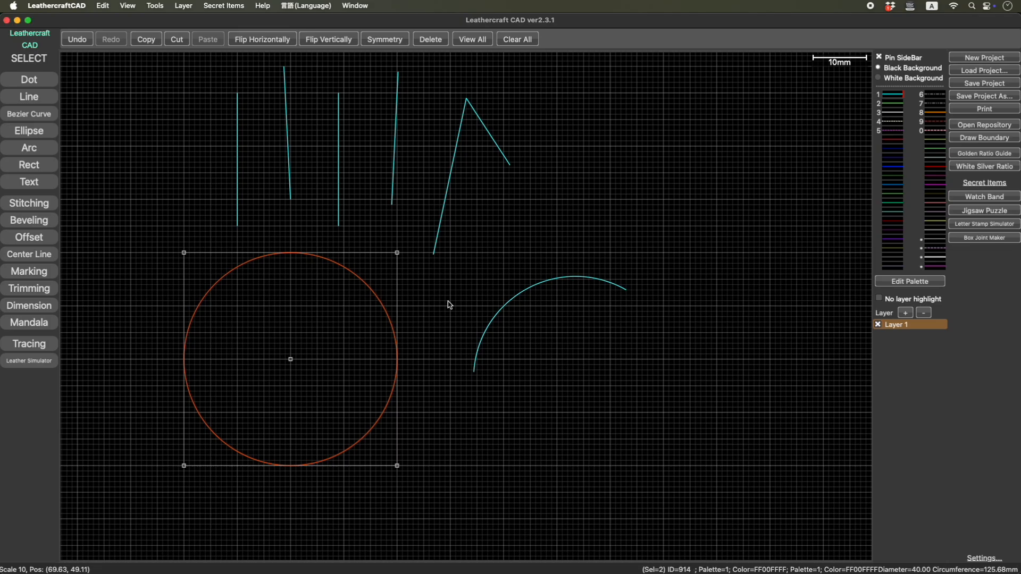
- Set the arc's angle to 75 degrees and its radius to 40 mm
{"action": "left_click", "coordinate": [518, 299]}
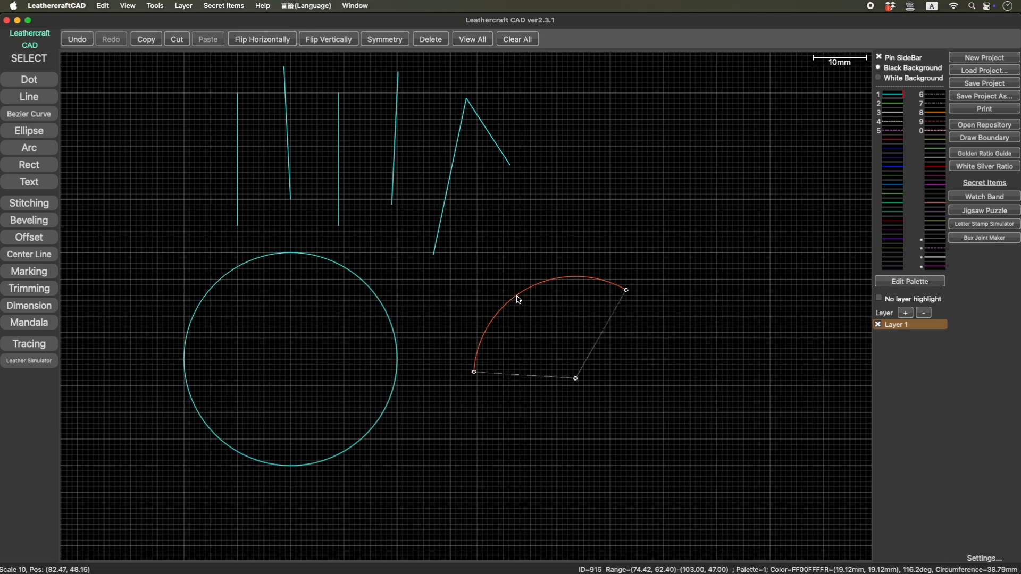
{"action": "double_click", "coordinate": [519, 300]}
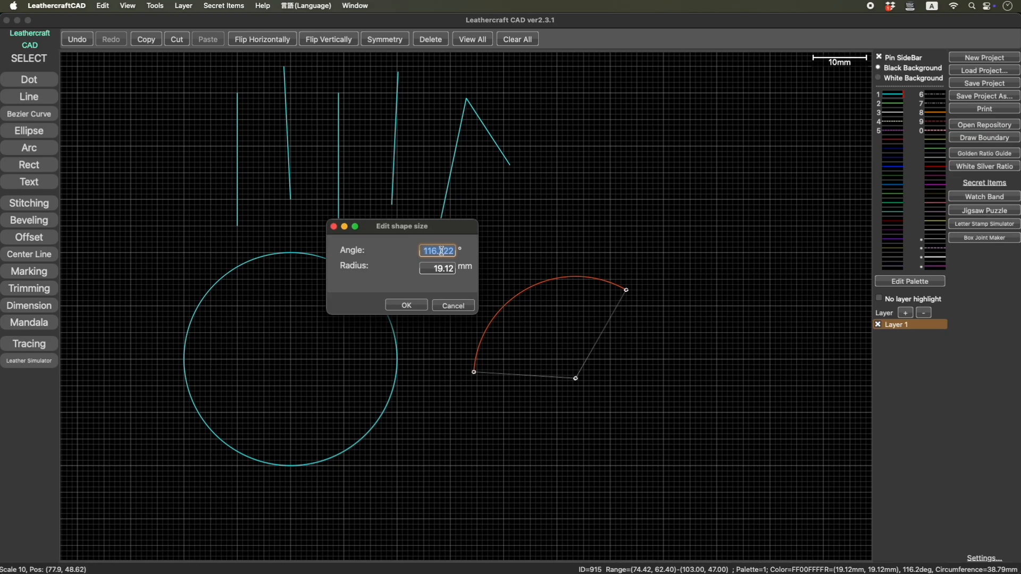
{"action": "type", "text": "75"}
{"action": "left_click_drag", "start_coordinate": [433, 271], "coordinate": [458, 272]}
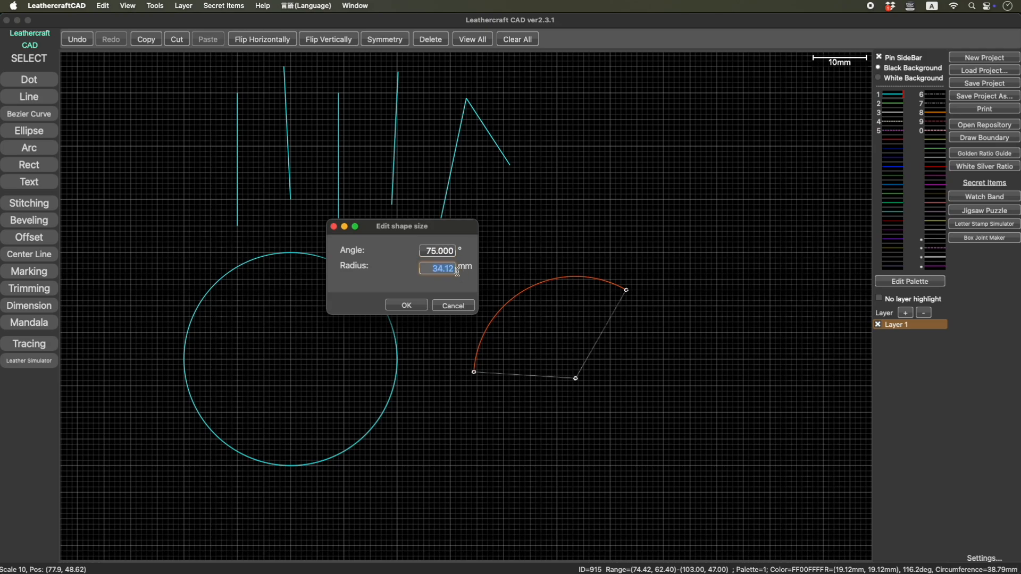
{"action": "type", "text": "40"}
{"action": "key", "text": "Return"}
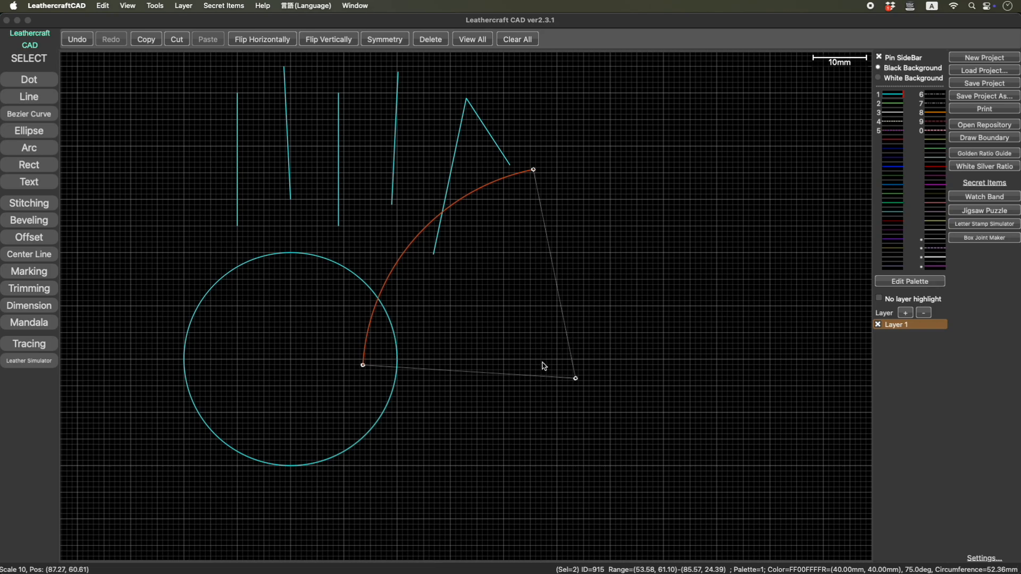
- Move the resized arc to the right so it clears the circle and the inverted V
{"action": "left_click", "coordinate": [403, 258]}
{"action": "left_click", "coordinate": [562, 286]}
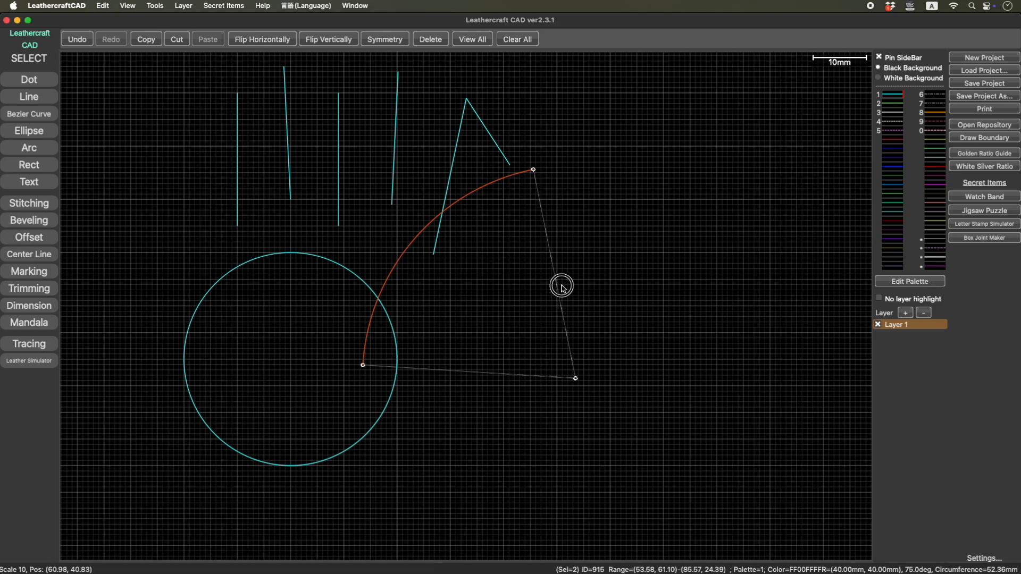
{"action": "left_click_drag", "start_coordinate": [413, 244], "coordinate": [542, 265]}
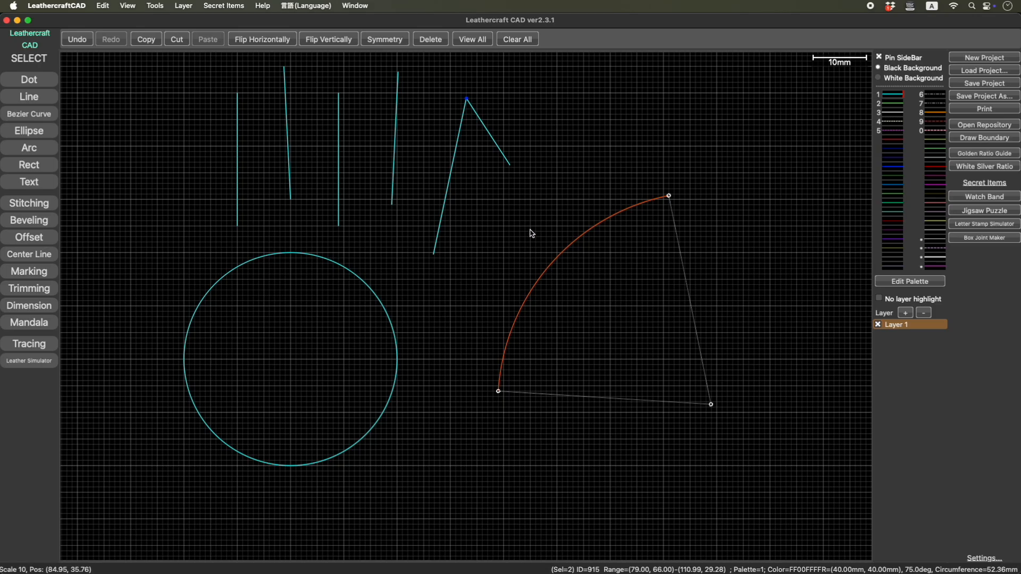
{"action": "left_click_drag", "start_coordinate": [530, 233], "coordinate": [540, 257]}
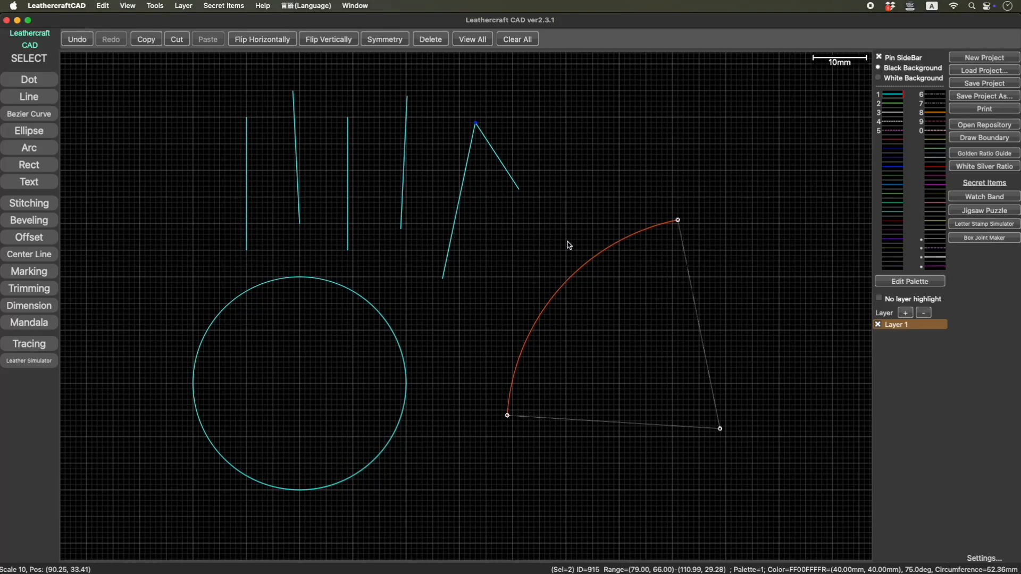
- Start a new project without saving the current one and draw a 60 by 40 mm rectangle
{"action": "left_click", "coordinate": [984, 60]}
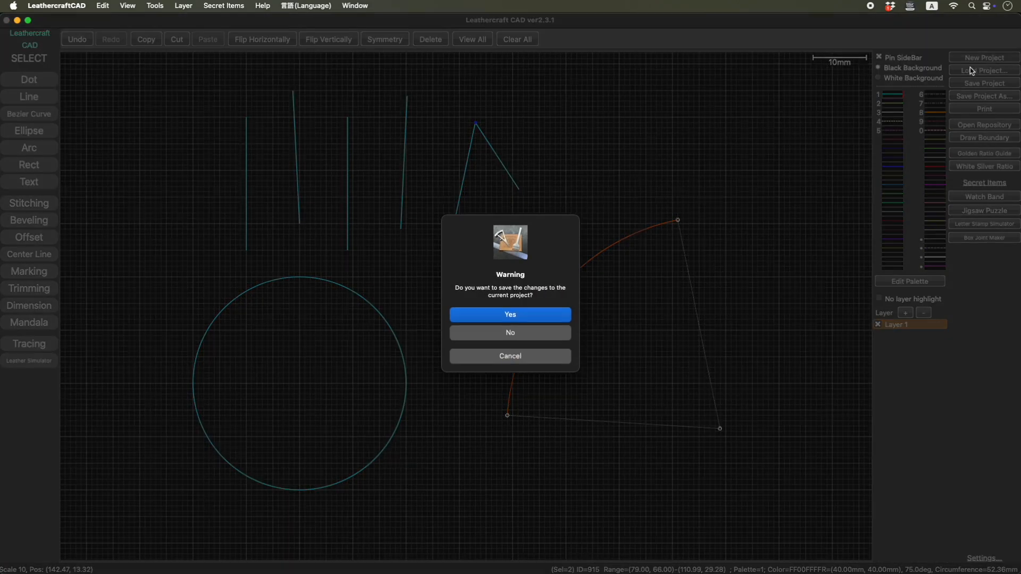
{"action": "left_click", "coordinate": [524, 339]}
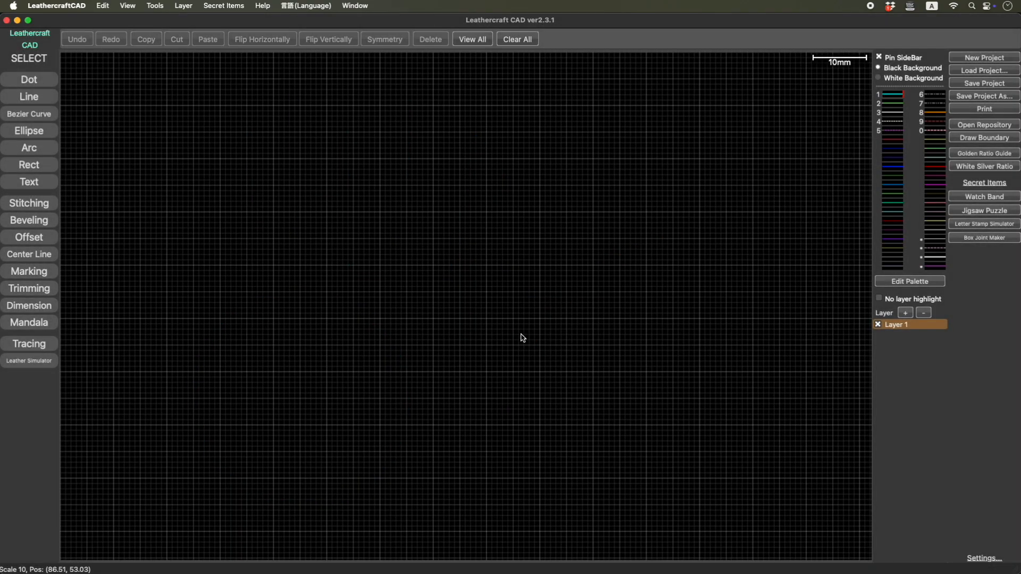
{"action": "left_click", "coordinate": [41, 167]}
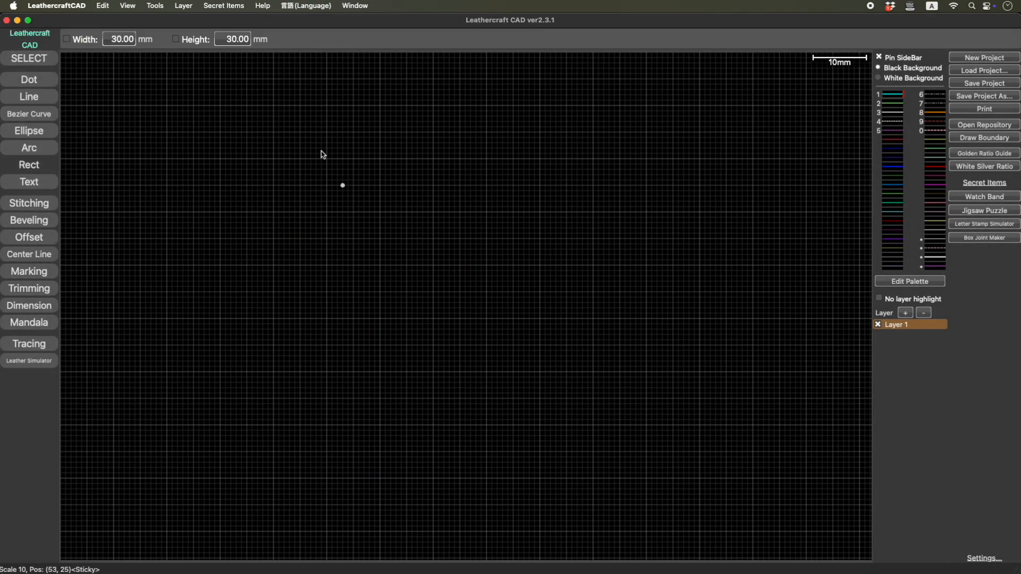
{"action": "left_click_drag", "start_coordinate": [274, 159], "coordinate": [593, 372]}
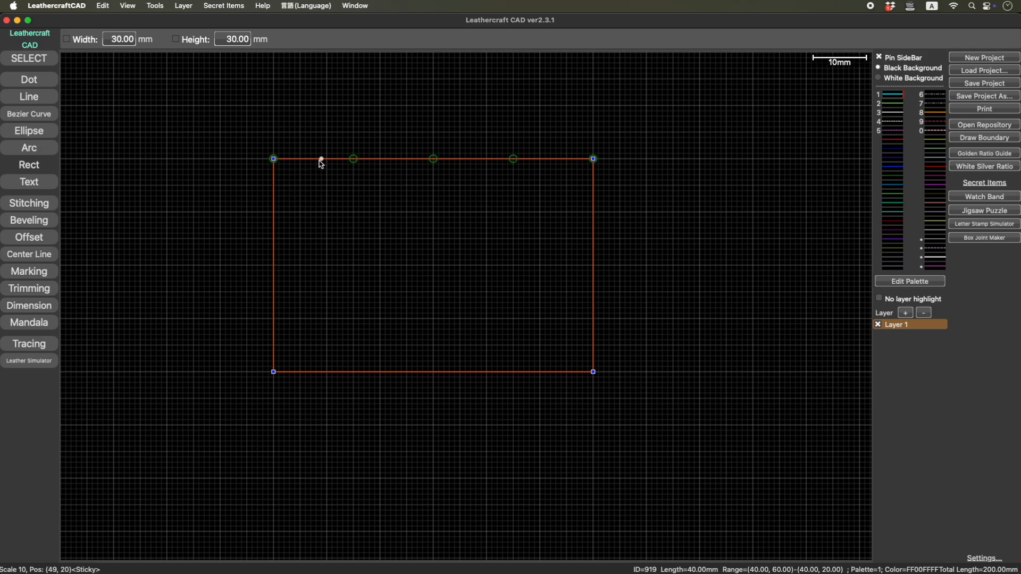
- Bevel the rectangle's upper-left corner with a 5 mm radius, and undo that bevel
{"action": "left_click", "coordinate": [39, 222]}
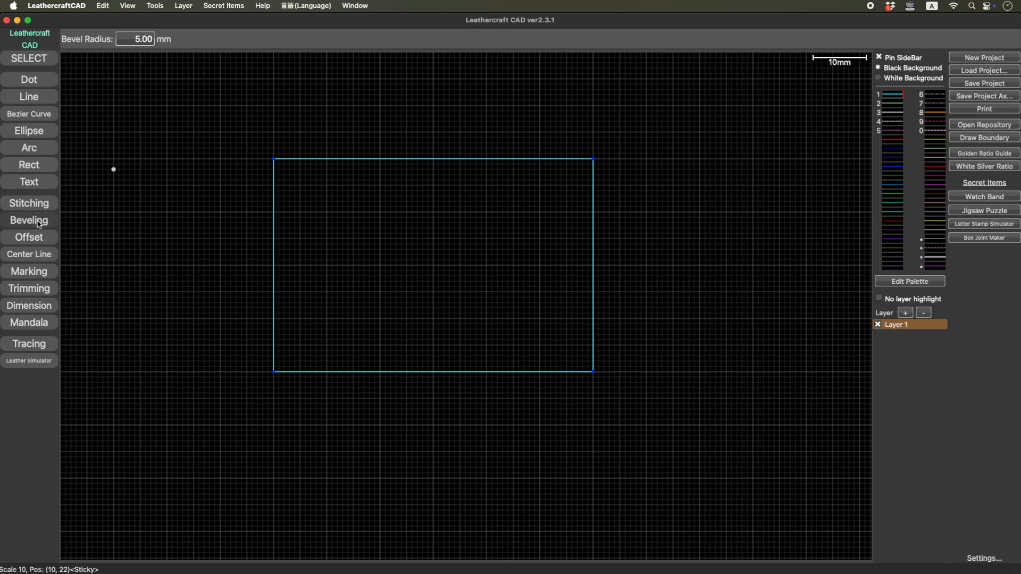
{"action": "left_click", "coordinate": [273, 196]}
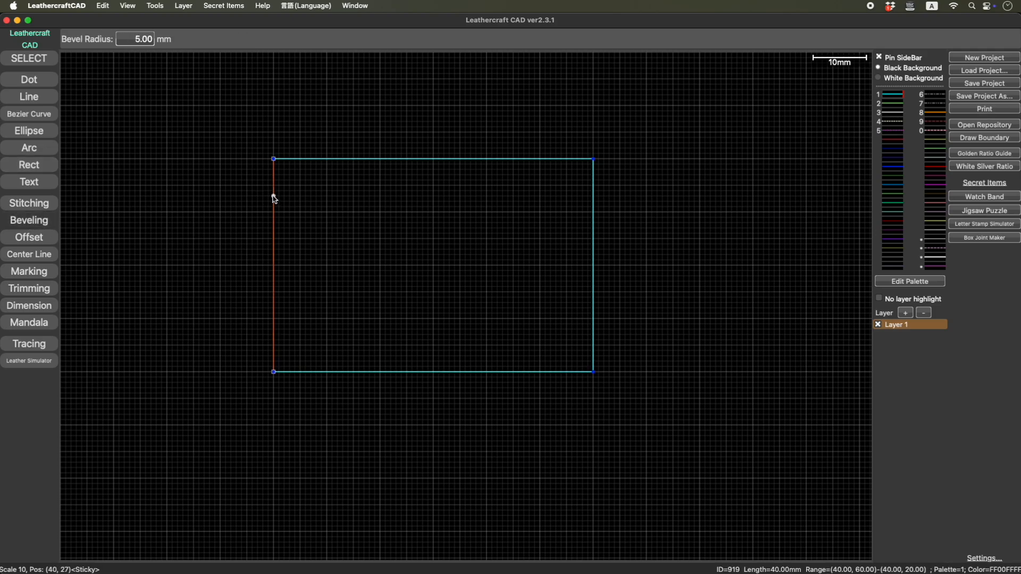
{"action": "left_click", "coordinate": [301, 159]}
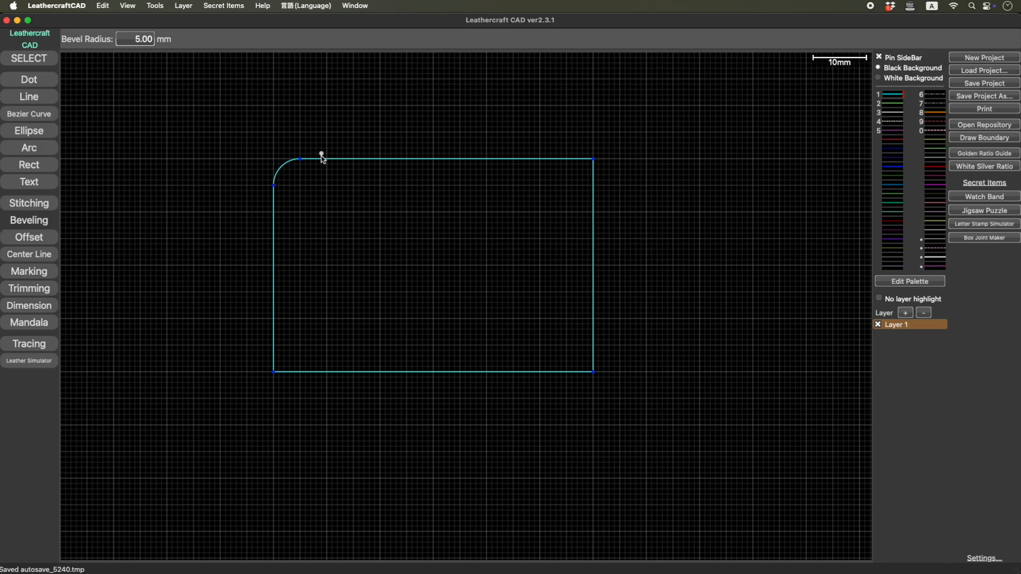
{"action": "key", "text": "super+z"}
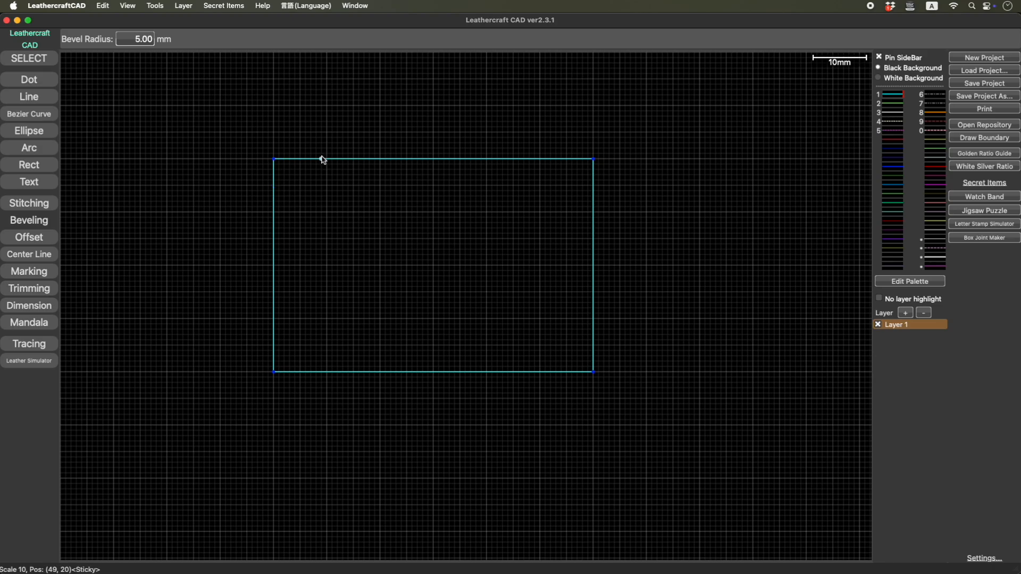
- Bevel all four corners of the rectangle at once with a 5 mm radius
{"action": "left_click_drag", "start_coordinate": [239, 124], "coordinate": [630, 413]}
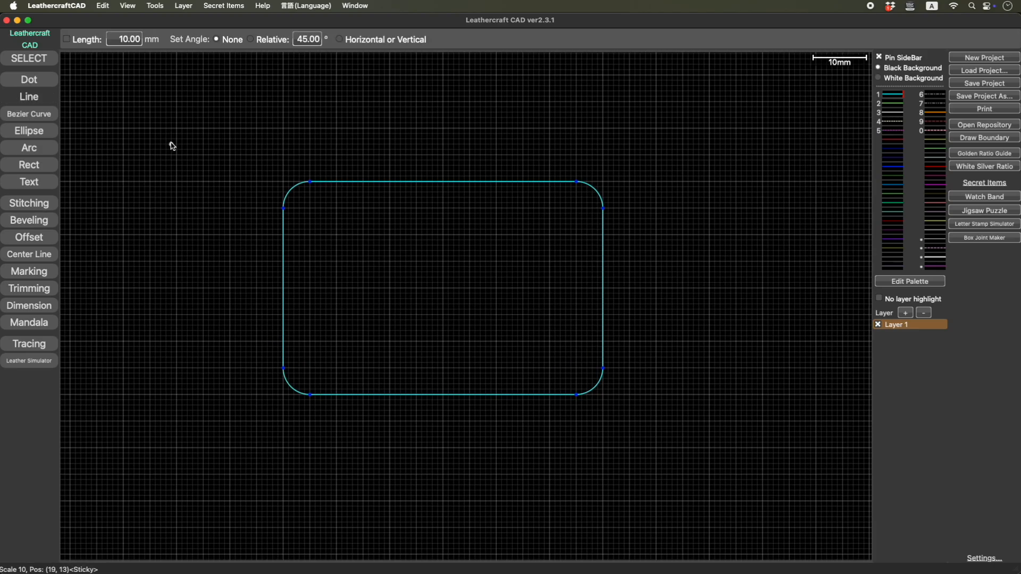
- Draw two connected lines, about 30 mm and 36.5 mm long, forming an open angle left of the rounded rectangle
{"action": "right_click_drag", "start_coordinate": [170, 142], "coordinate": [308, 183]}
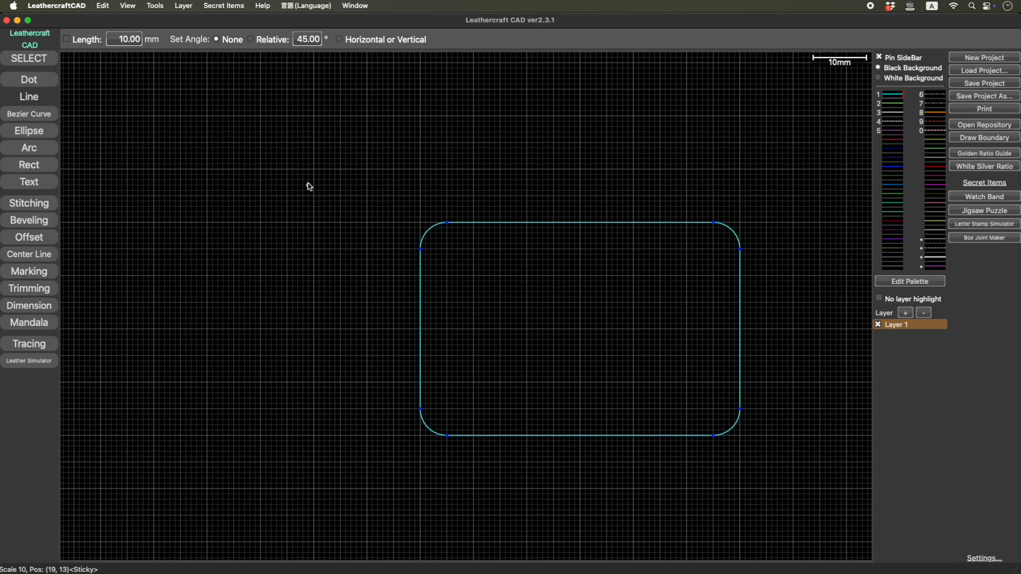
{"action": "left_click", "coordinate": [250, 100]}
{"action": "left_click", "coordinate": [153, 227]}
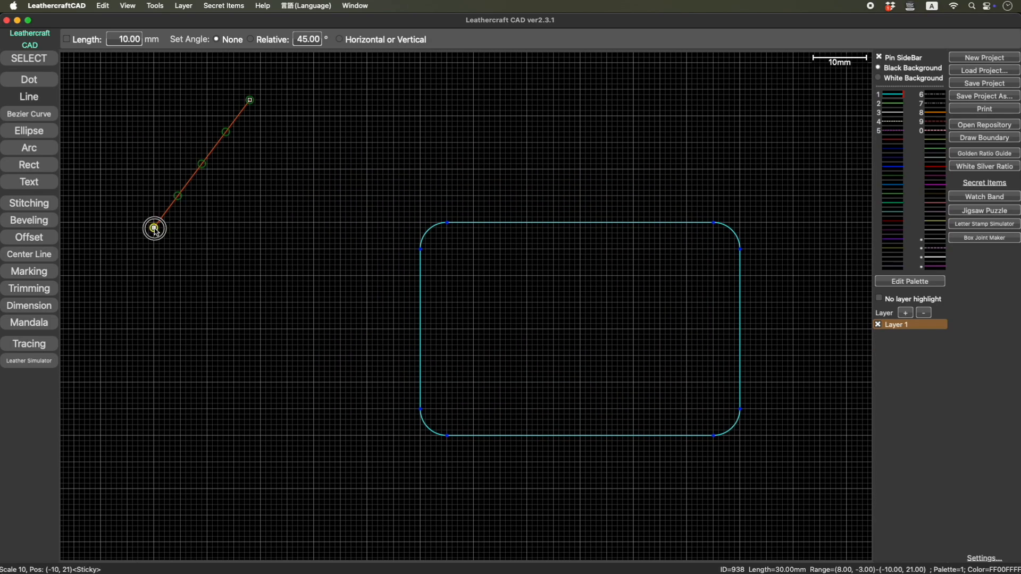
{"action": "left_click", "coordinate": [154, 227]}
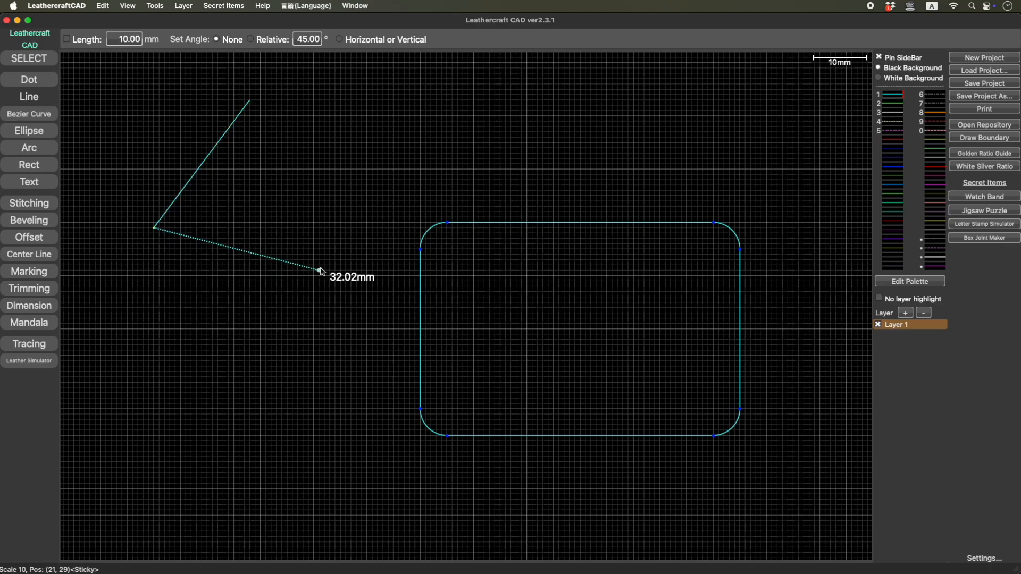
- Close the triangle with a third line about 35 mm long and bevel all three corners at once with a 5 mm radius
{"action": "left_click", "coordinate": [346, 260]}
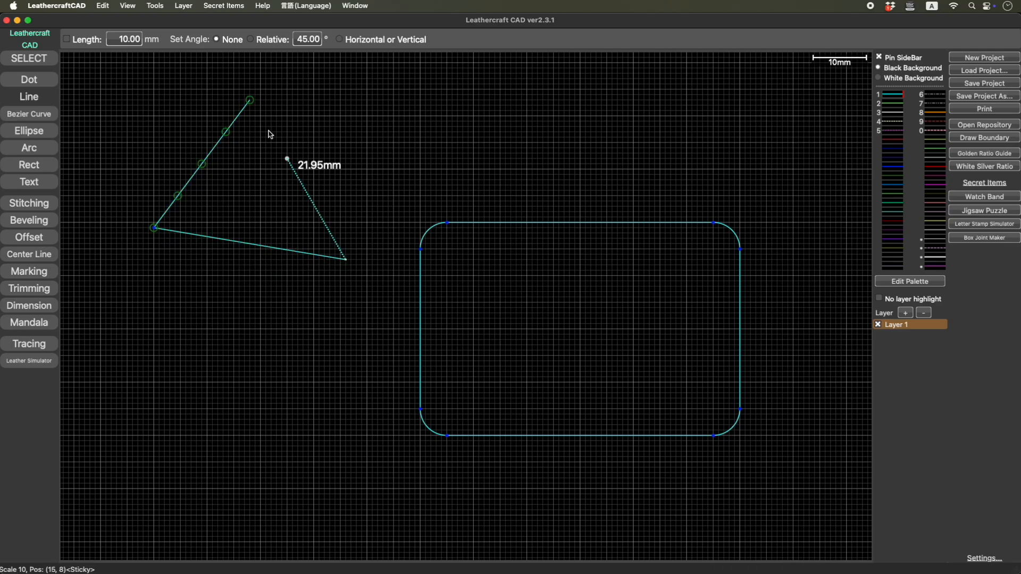
{"action": "left_click", "coordinate": [250, 99]}
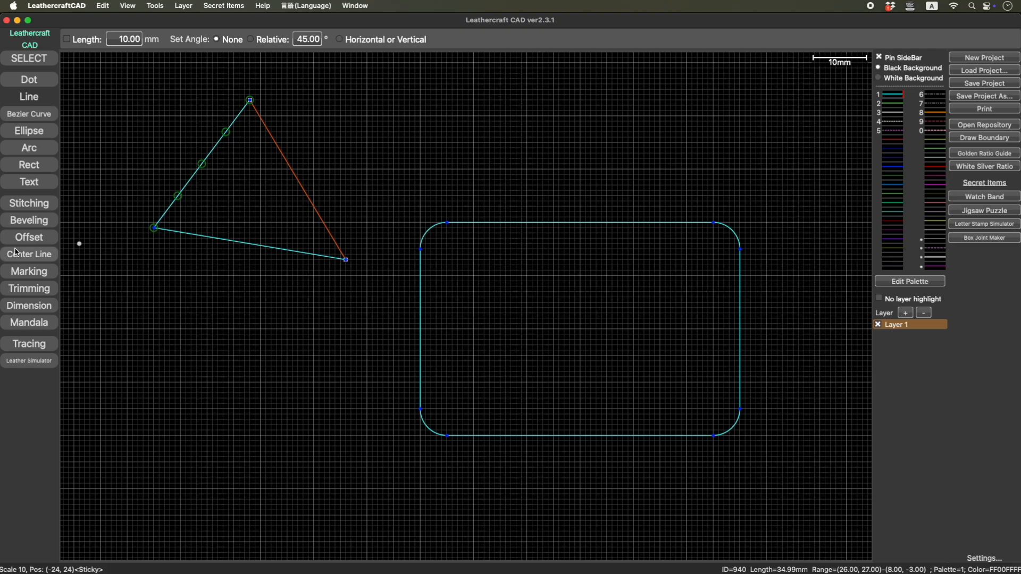
{"action": "left_click", "coordinate": [29, 220]}
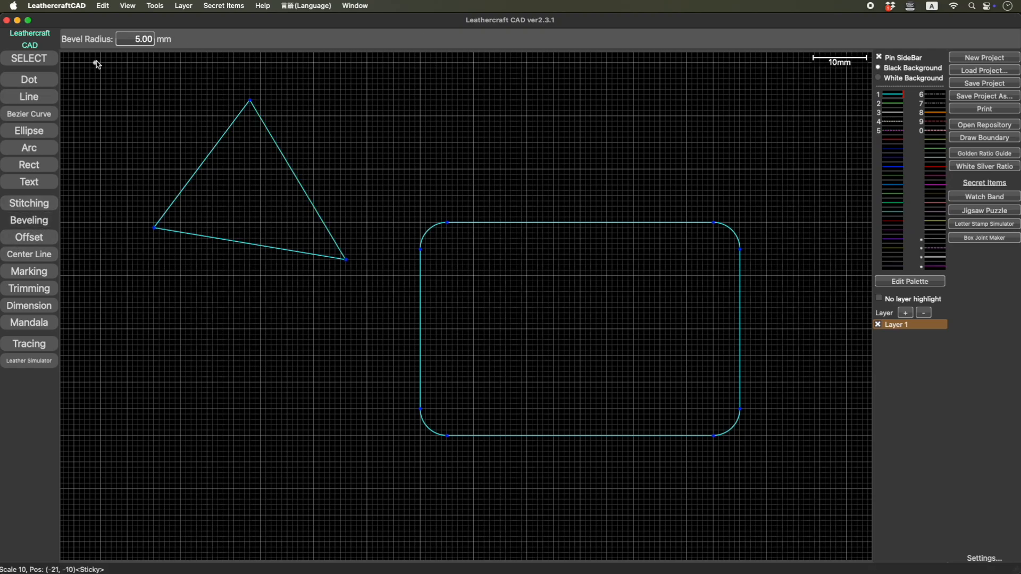
{"action": "left_click_drag", "start_coordinate": [91, 60], "coordinate": [385, 334]}
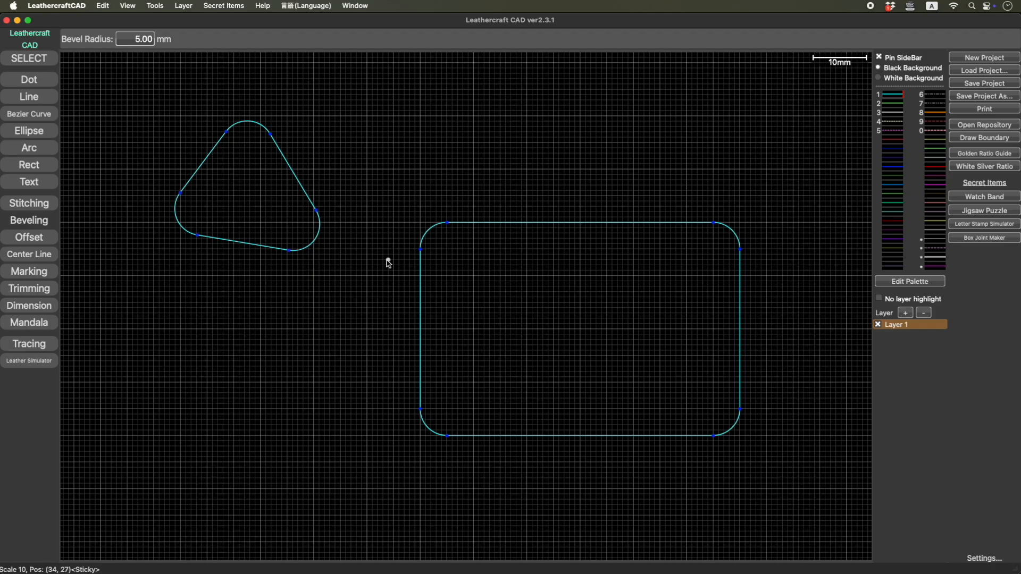
- Draw two connected lines, about 31 mm and 27 mm long, forming an open corner to the upper right of the rounded rectangle
{"action": "left_click_drag", "start_coordinate": [392, 297], "coordinate": [106, 333]}
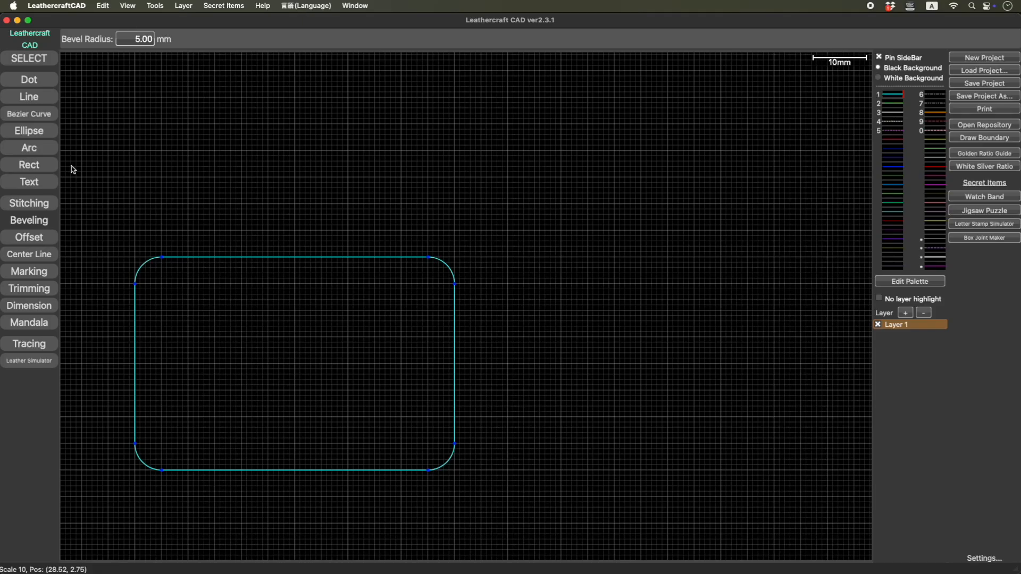
{"action": "left_click", "coordinate": [28, 97]}
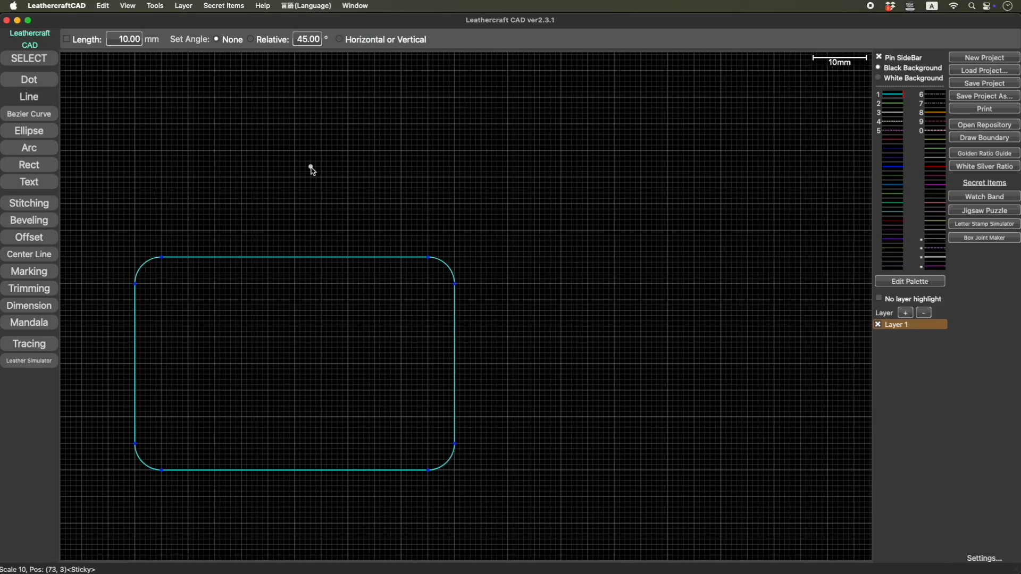
{"action": "left_click", "coordinate": [464, 150]}
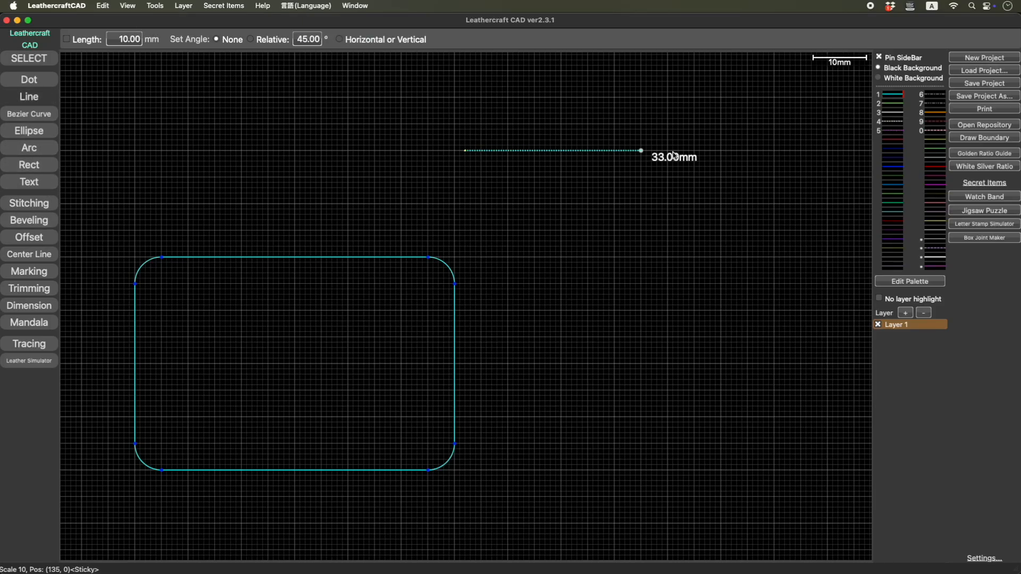
{"action": "left_click", "coordinate": [631, 136]}
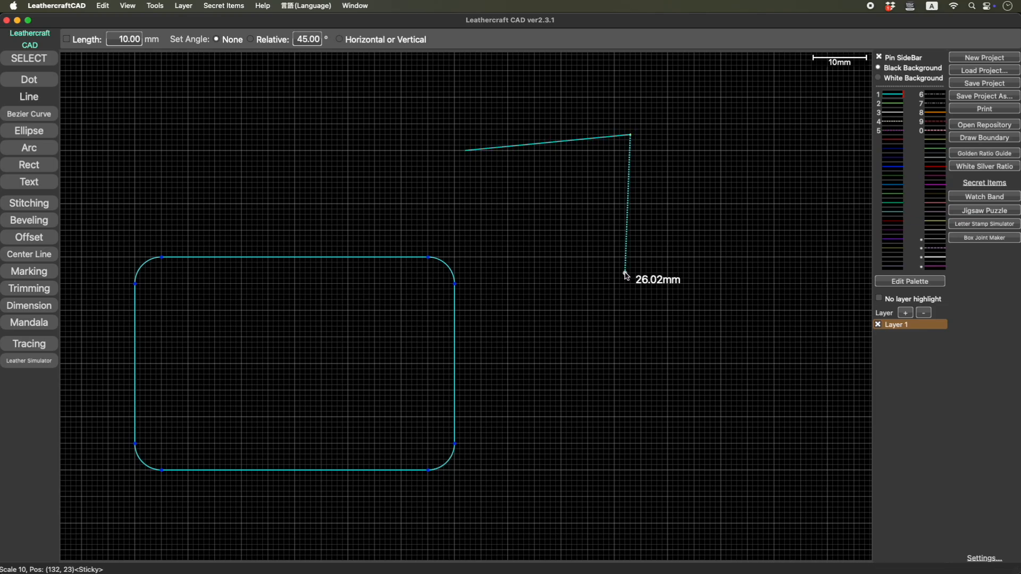
{"action": "left_click", "coordinate": [593, 273]}
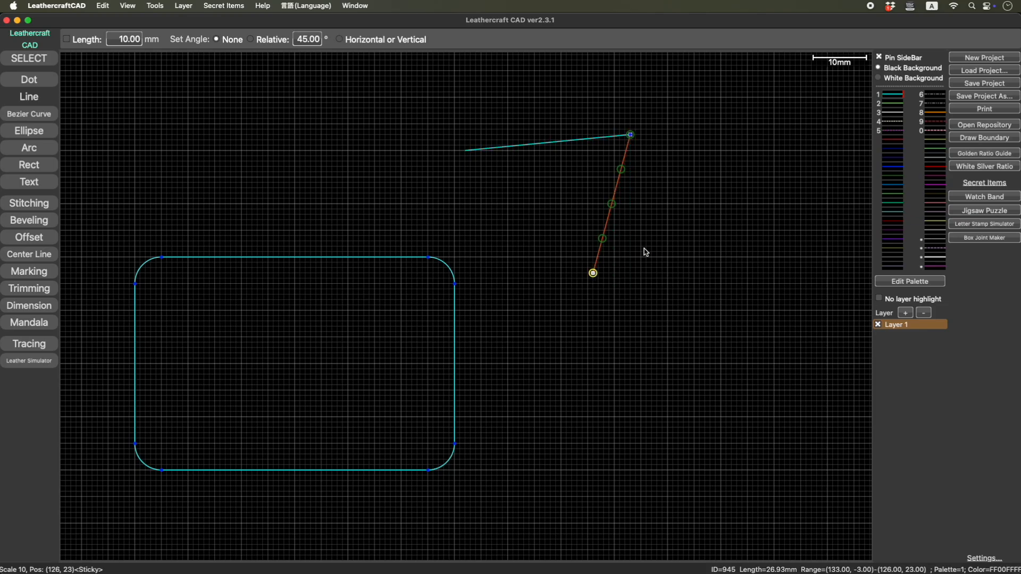
- Draw two lines, each about 35 mm long, crossing near their upper ends, to the right of the open corner
{"action": "left_click", "coordinate": [661, 151]}
{"action": "left_click", "coordinate": [843, 108]}
{"action": "left_click", "coordinate": [833, 86]}
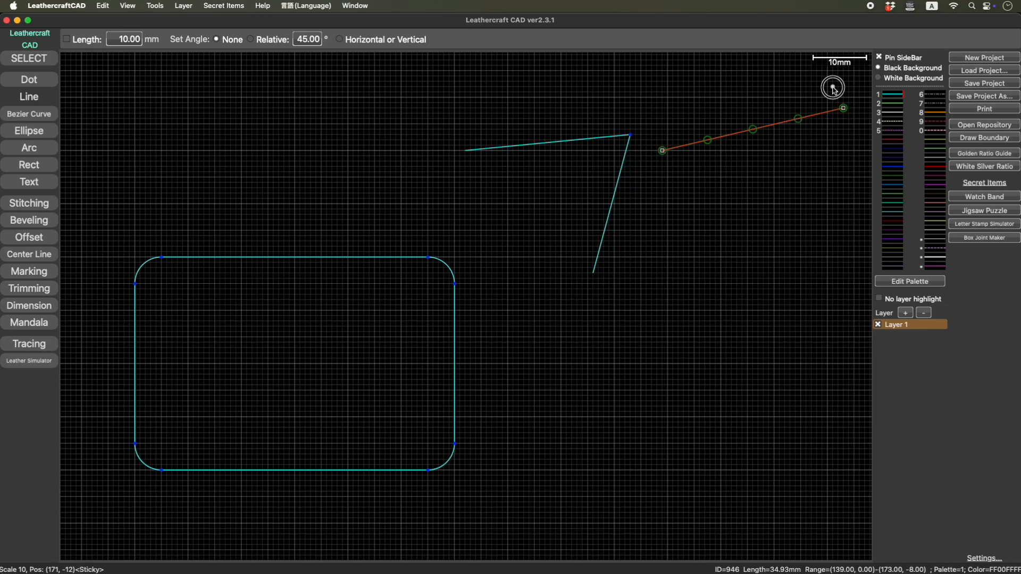
{"action": "left_click", "coordinate": [772, 262]}
- Bevel the connected pair of lines and the crossing pair of lines, each with a 5 mm radius
{"action": "right_click_drag", "start_coordinate": [647, 259], "coordinate": [571, 288]}
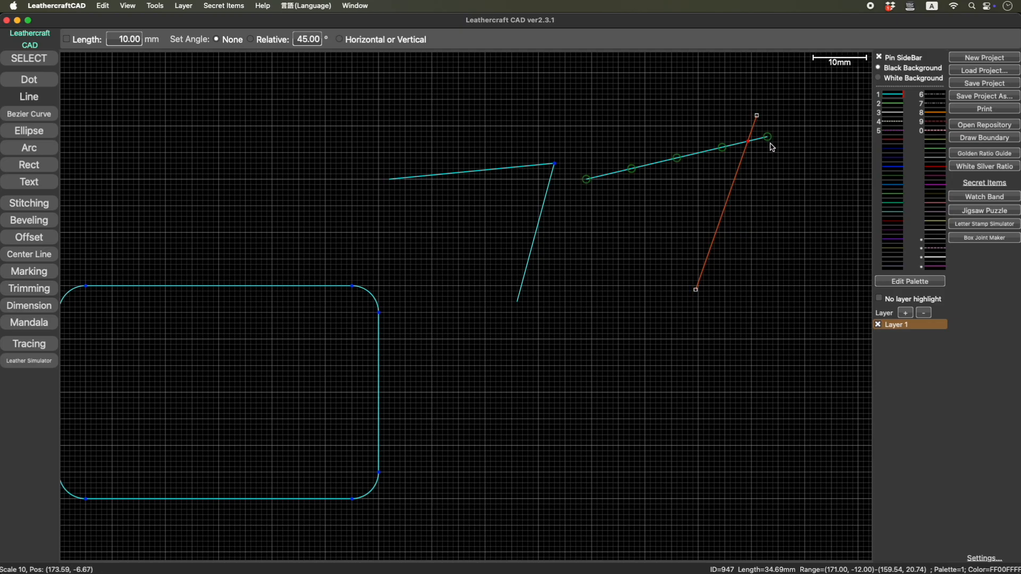
{"action": "left_click", "coordinate": [40, 223]}
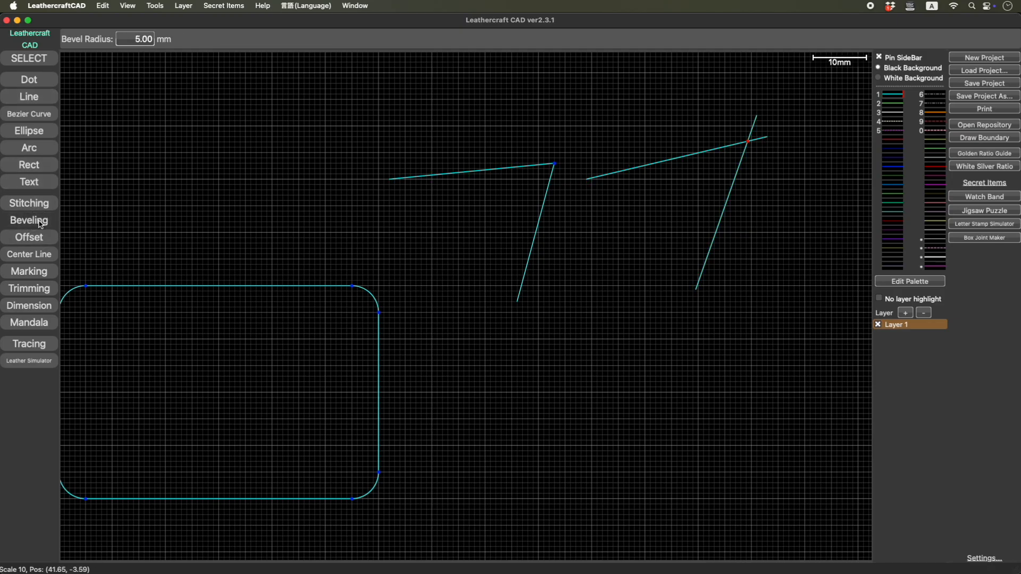
{"action": "left_click", "coordinate": [535, 165]}
{"action": "left_click", "coordinate": [547, 191]}
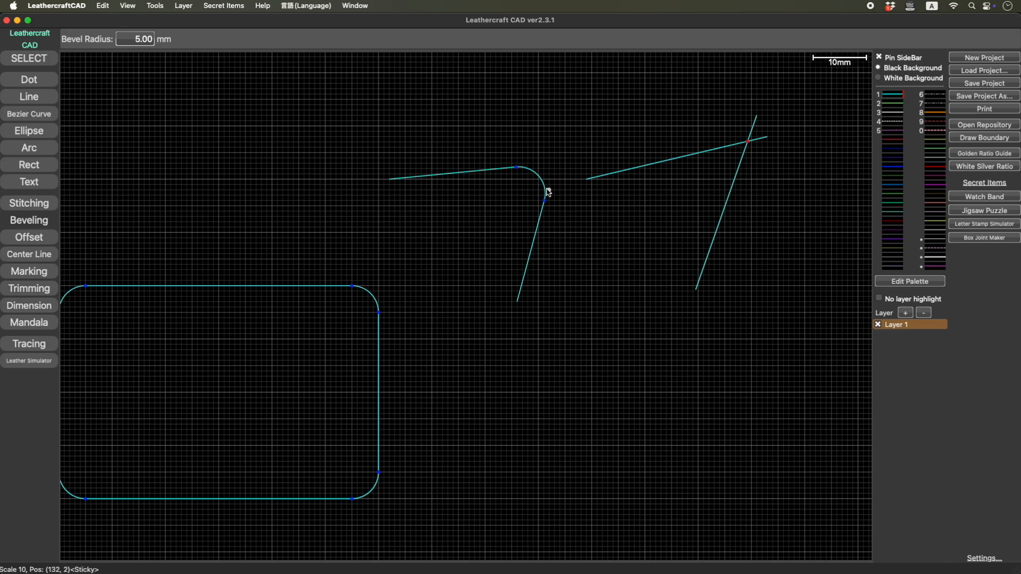
{"action": "left_click", "coordinate": [695, 153]}
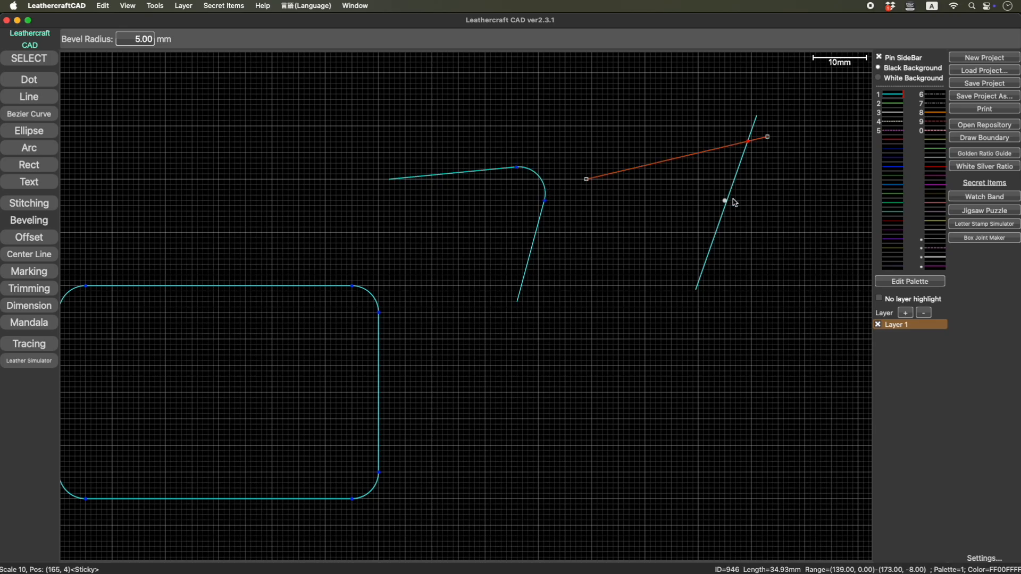
{"action": "left_click", "coordinate": [726, 202]}
- Draw two separate lines, about 33 mm and 30 mm long, with a gap between their ends below the beveled pairs
{"action": "right_click_drag", "start_coordinate": [701, 242], "coordinate": [497, 214]}
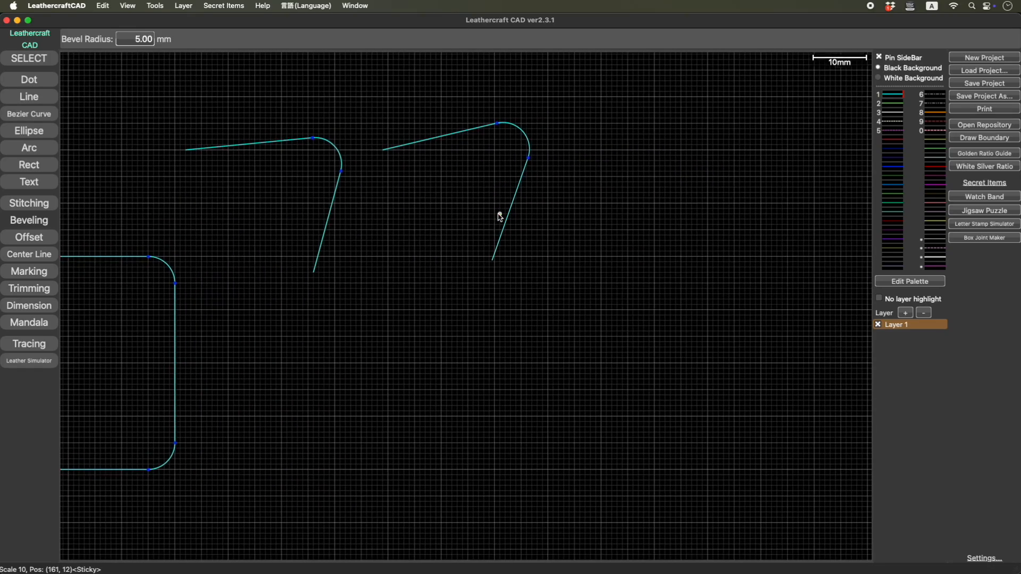
{"action": "left_click", "coordinate": [42, 98]}
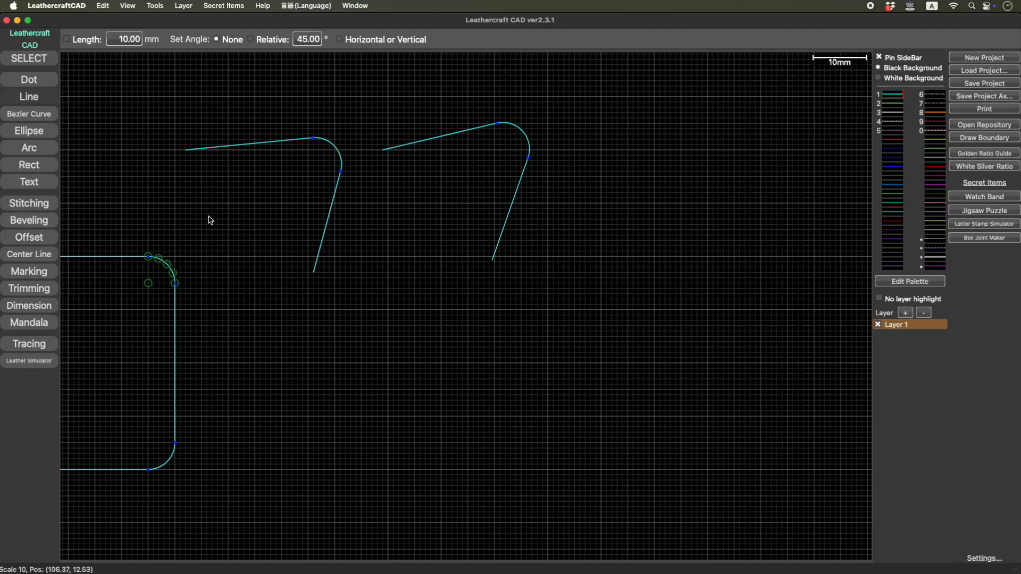
{"action": "left_click", "coordinate": [369, 370]}
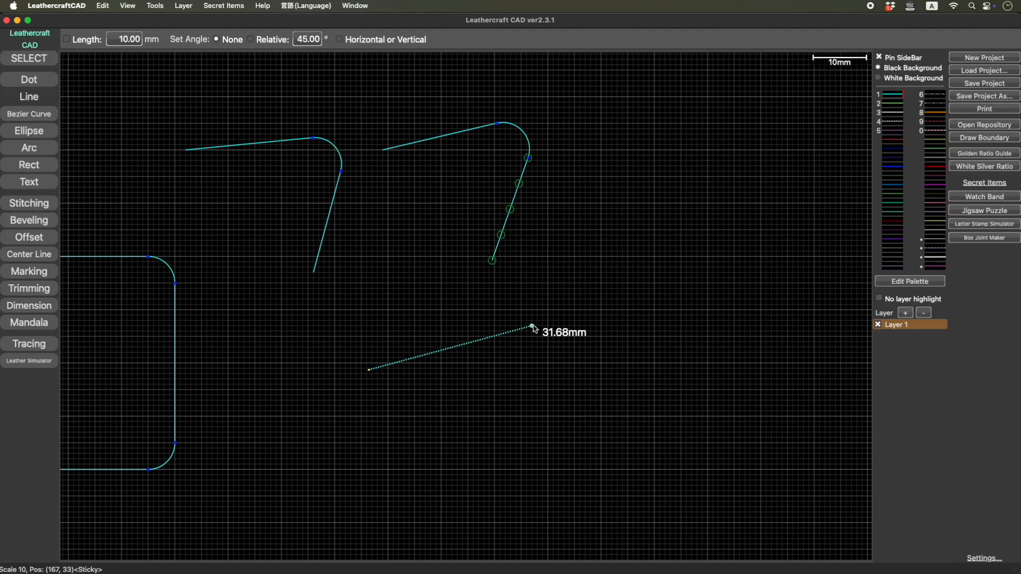
{"action": "left_click", "coordinate": [536, 325]}
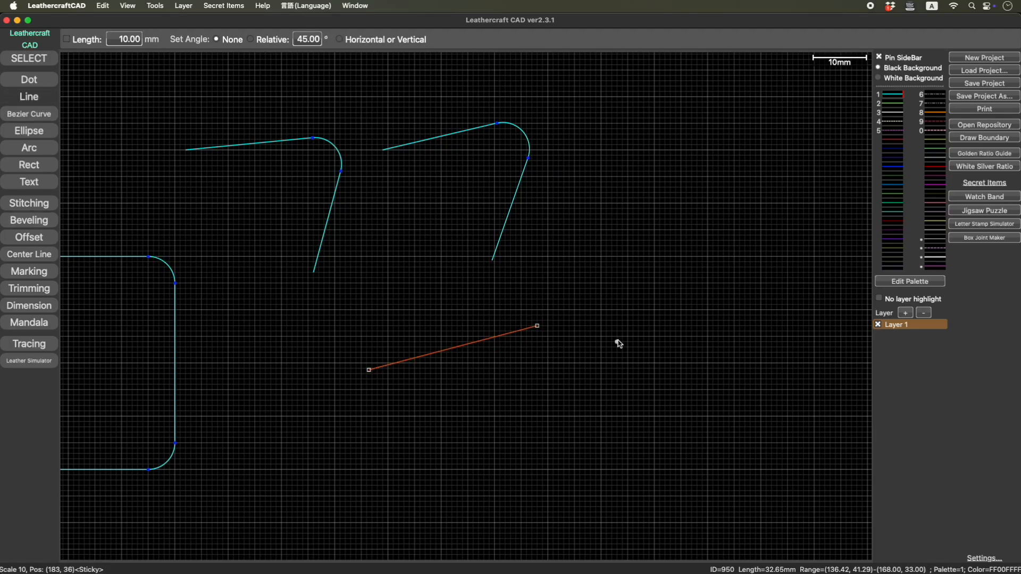
{"action": "left_click", "coordinate": [590, 363]}
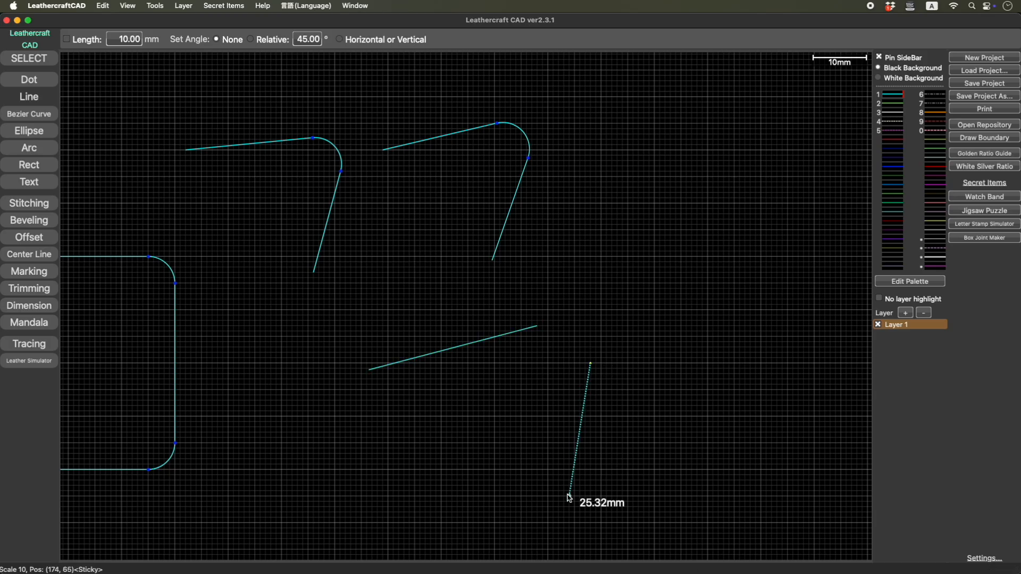
{"action": "left_click", "coordinate": [574, 523]}
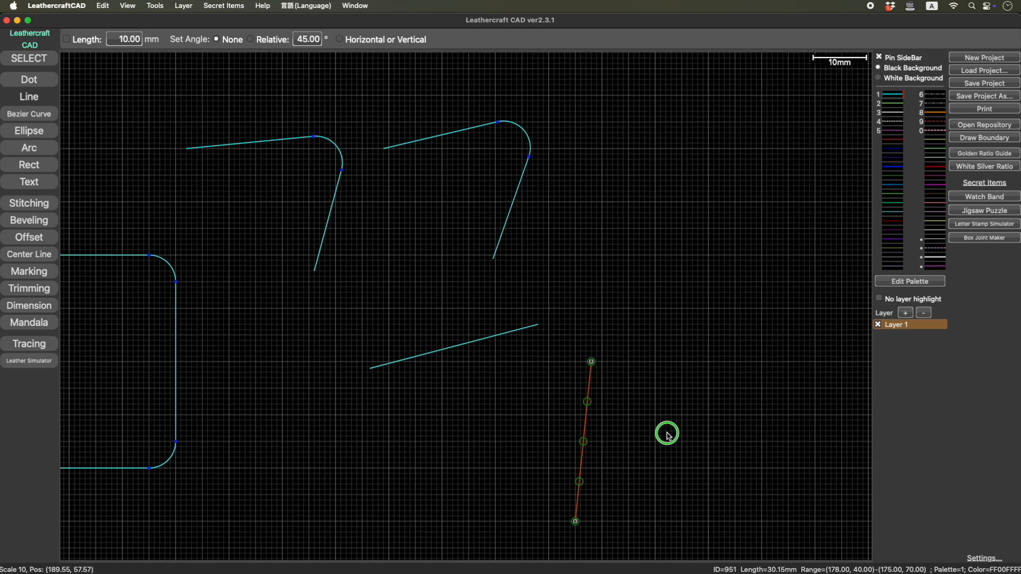
- Bevel the two separated lines with a 5 mm radius, and undo that bevel
{"action": "right_click_drag", "start_coordinate": [667, 433], "coordinate": [678, 358]}
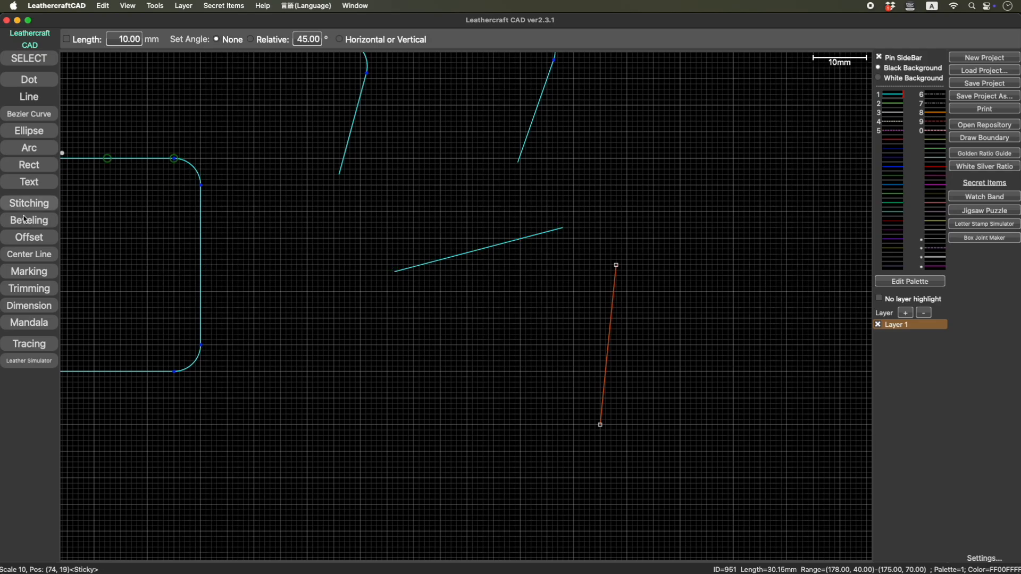
{"action": "left_click", "coordinate": [57, 222]}
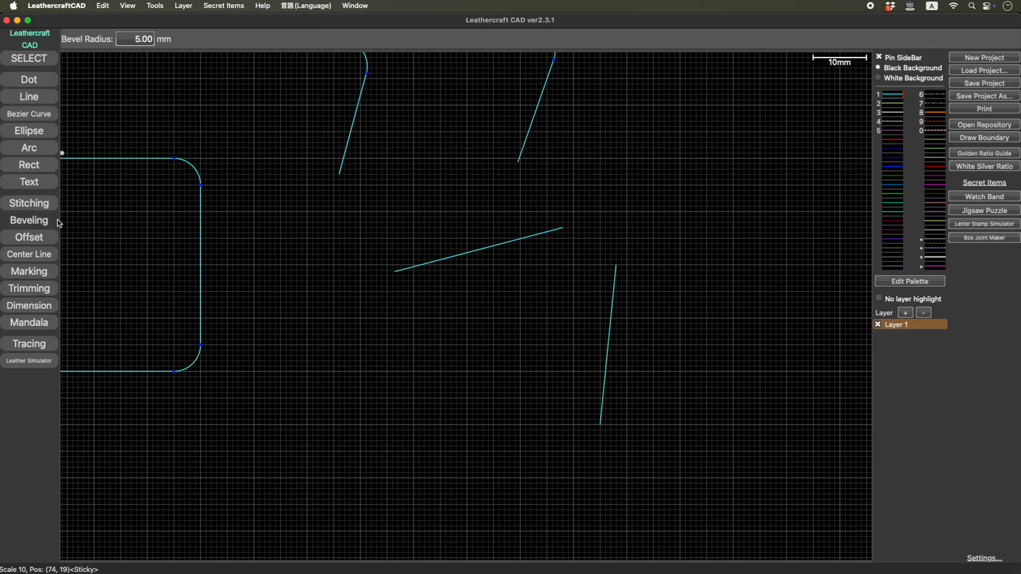
{"action": "left_click", "coordinate": [512, 240]}
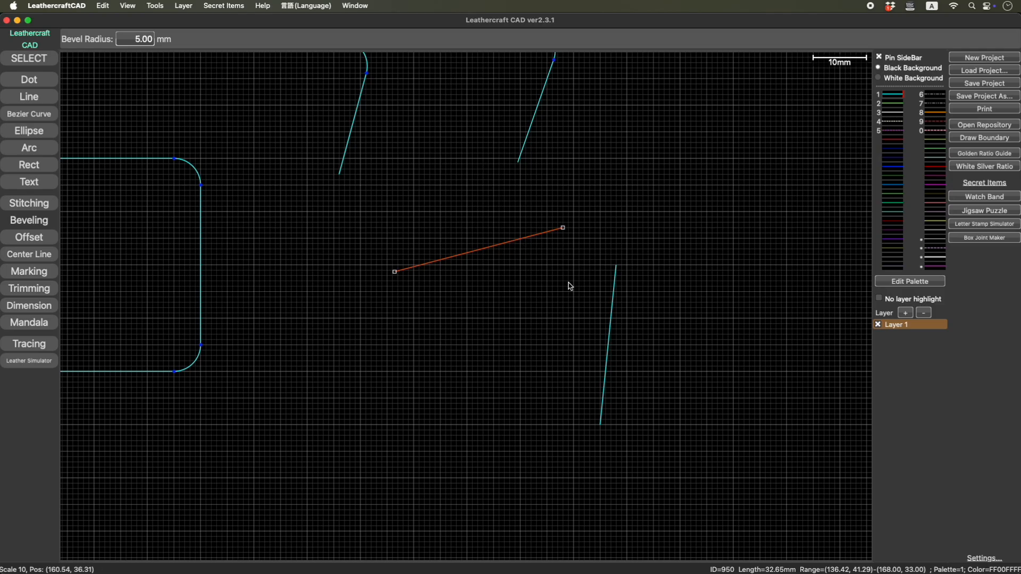
{"action": "left_click", "coordinate": [611, 312]}
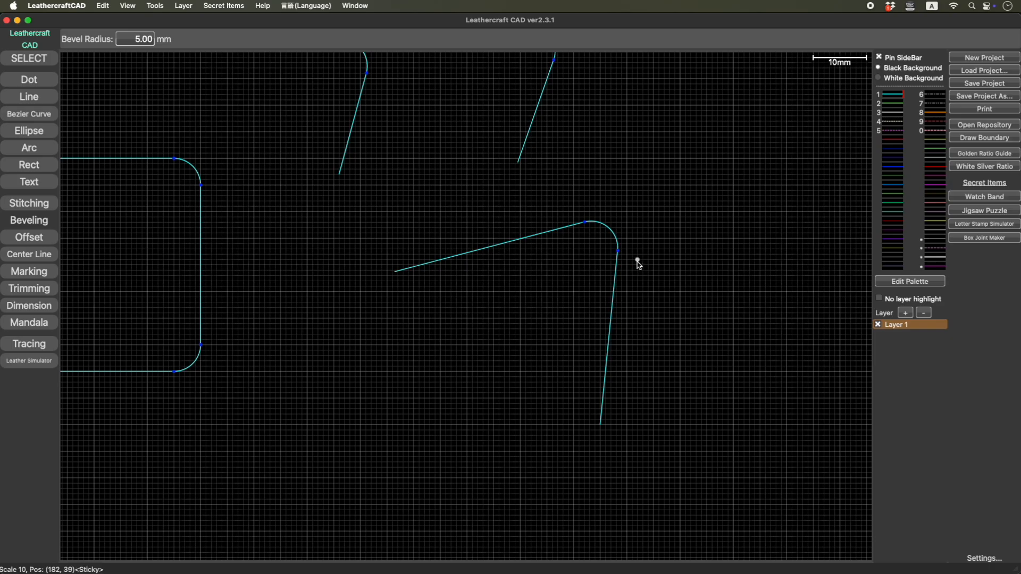
{"action": "key", "text": "super+z"}
{"action": "key", "text": "Escape"}
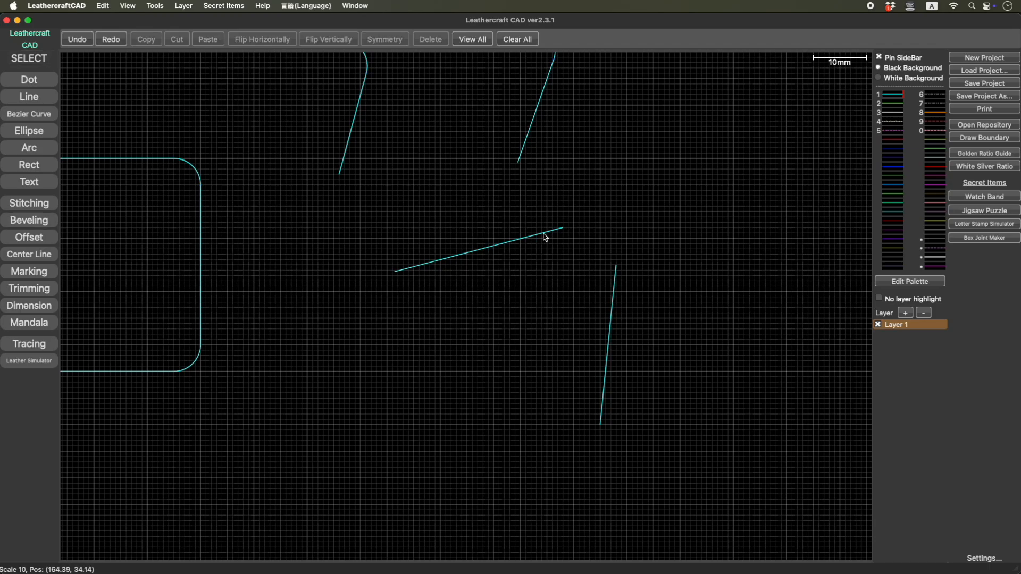
- Extend the two separated lines at their upper ends until they cross, to about 56 mm and 47 mm long
{"action": "left_click", "coordinate": [545, 234]}
{"action": "left_click_drag", "start_coordinate": [563, 229], "coordinate": [682, 196]}
{"action": "left_click", "coordinate": [612, 293]}
{"action": "left_click_drag", "start_coordinate": [618, 266], "coordinate": [632, 179]}
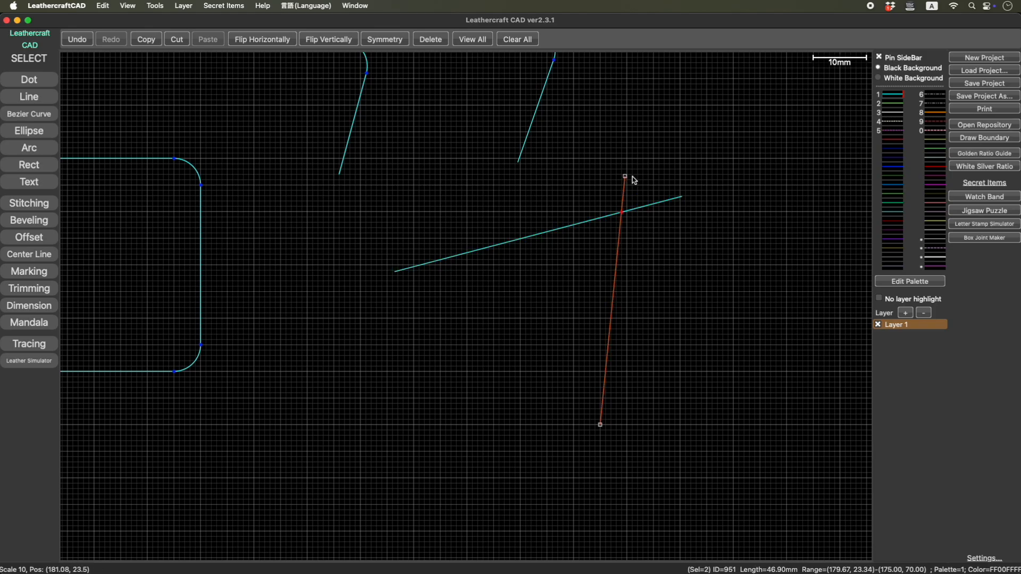
- Bevel the crossing extended lines with a 5 mm radius, and undo the bevel and both line extensions
{"action": "left_click", "coordinate": [34, 223]}
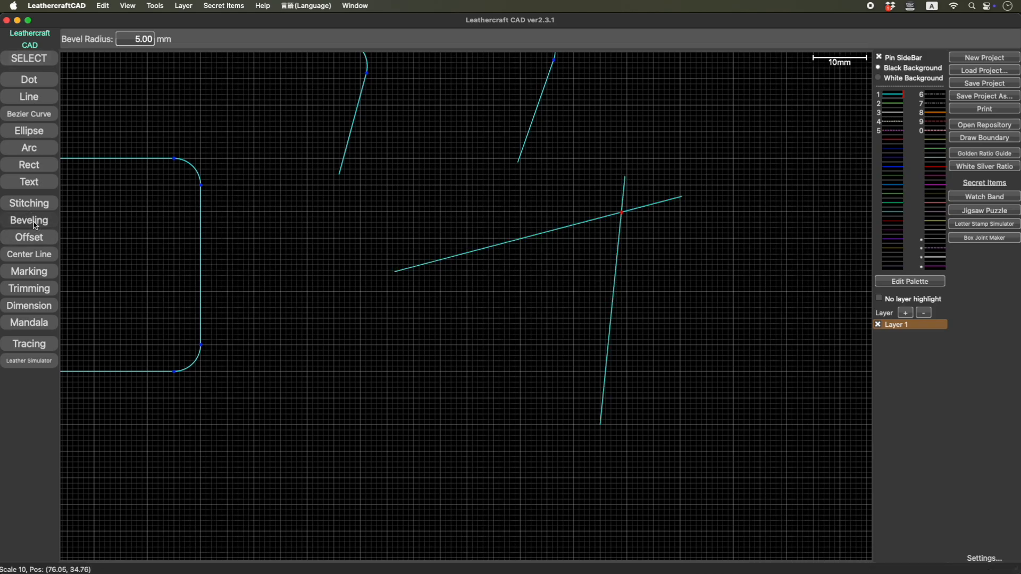
{"action": "left_click", "coordinate": [521, 240]}
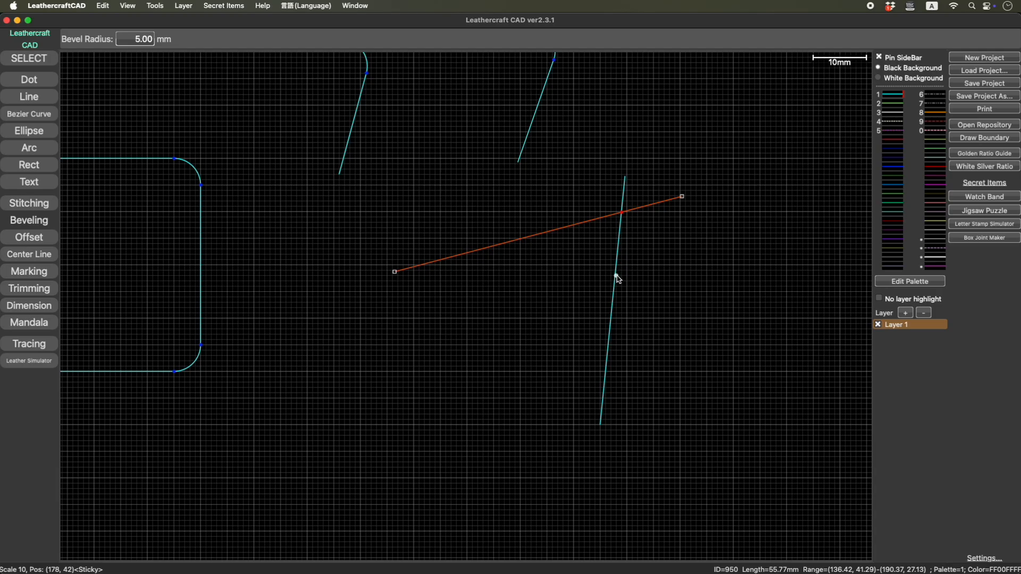
{"action": "left_click", "coordinate": [616, 276]}
{"action": "key", "text": "super+z"}
{"action": "key", "text": "super+z"}
{"action": "key", "text": "super+z"}
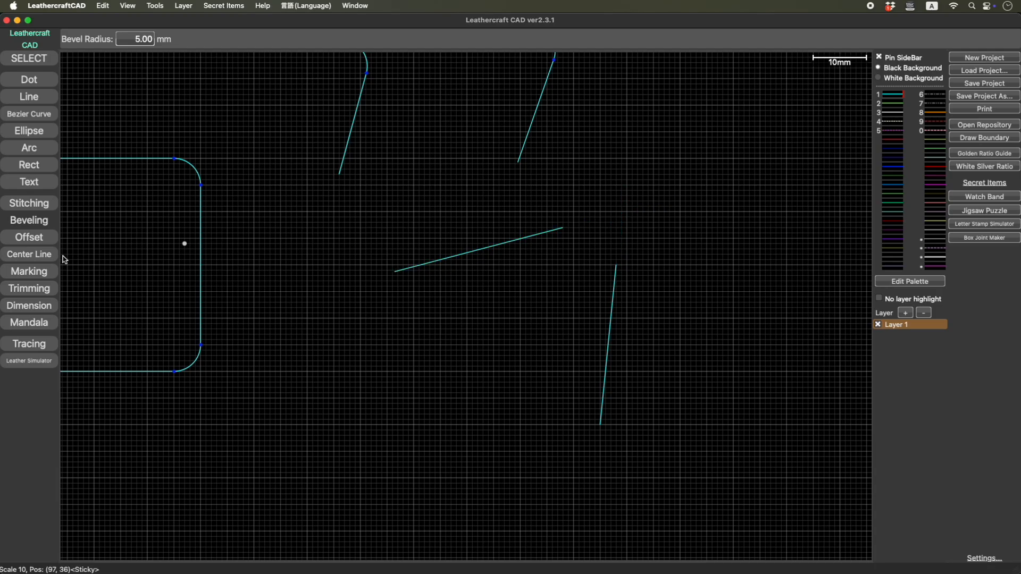
- Bevel the two separated lines directly across their gap with a 5 mm radius
{"action": "left_click", "coordinate": [526, 237]}
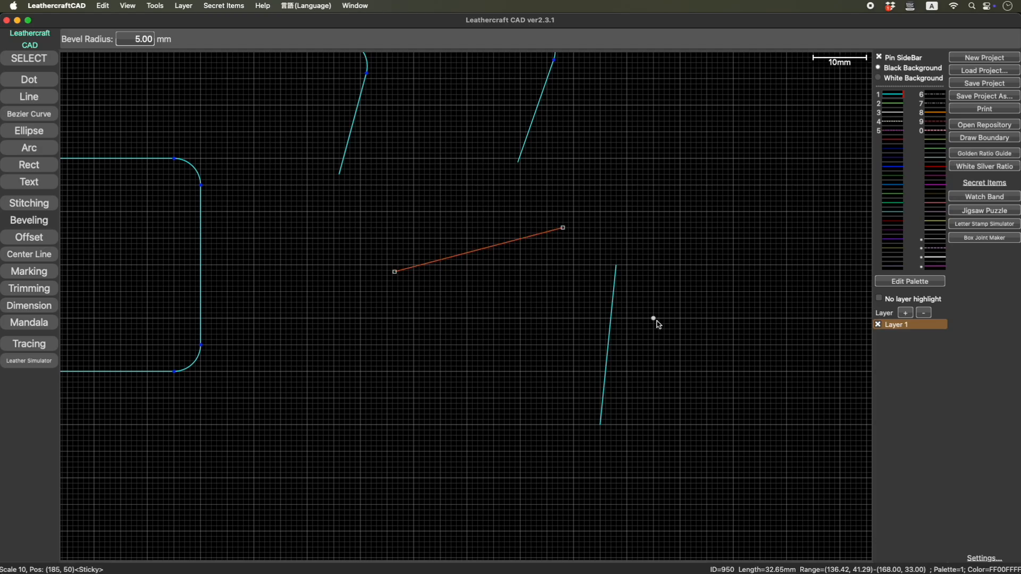
{"action": "left_click", "coordinate": [615, 305]}
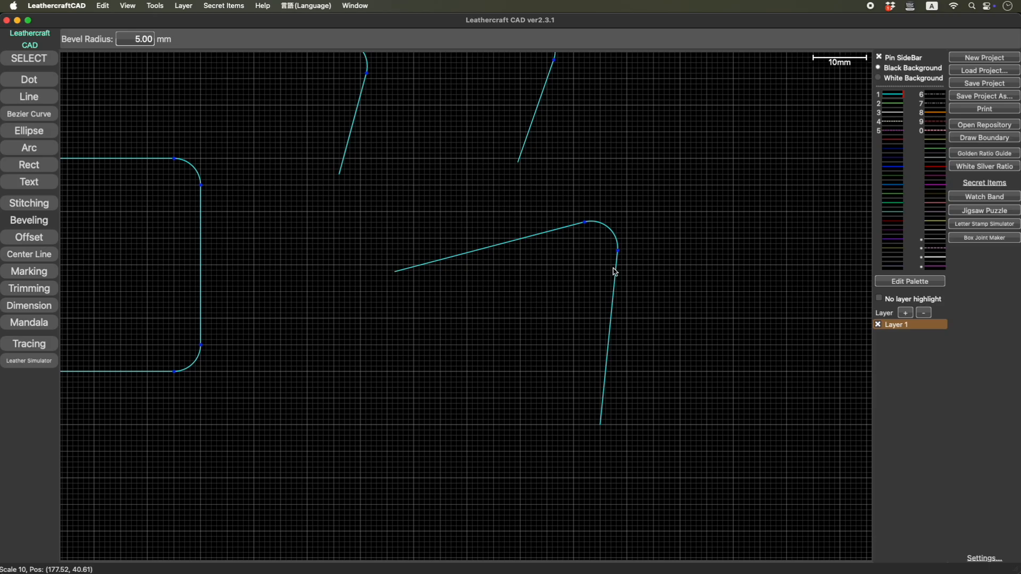
{"action": "mouse_move", "coordinate": [504, 306]}
{"action": "right_mouse_down"}
{"action": "mouse_move", "coordinate": [471, 385]}
{"action": "mouse_move", "coordinate": [436, 405]}
{"action": "mouse_move", "coordinate": [556, 366]}
{"action": "mouse_move", "coordinate": [691, 372]}
{"action": "right_mouse_up"}
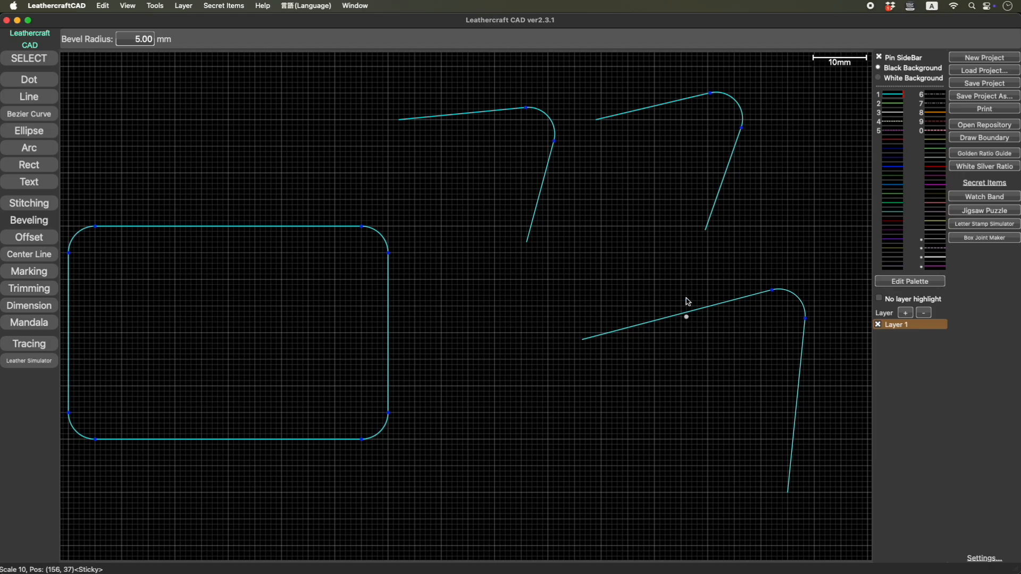
- Draw two separated lines about 27 mm and 30 mm long in the empty area beside the beveled shapes
{"action": "mouse_move", "coordinate": [725, 346]}
{"action": "right_mouse_down"}
{"action": "mouse_move", "coordinate": [429, 369]}
{"action": "mouse_move", "coordinate": [347, 356]}
{"action": "right_mouse_up"}
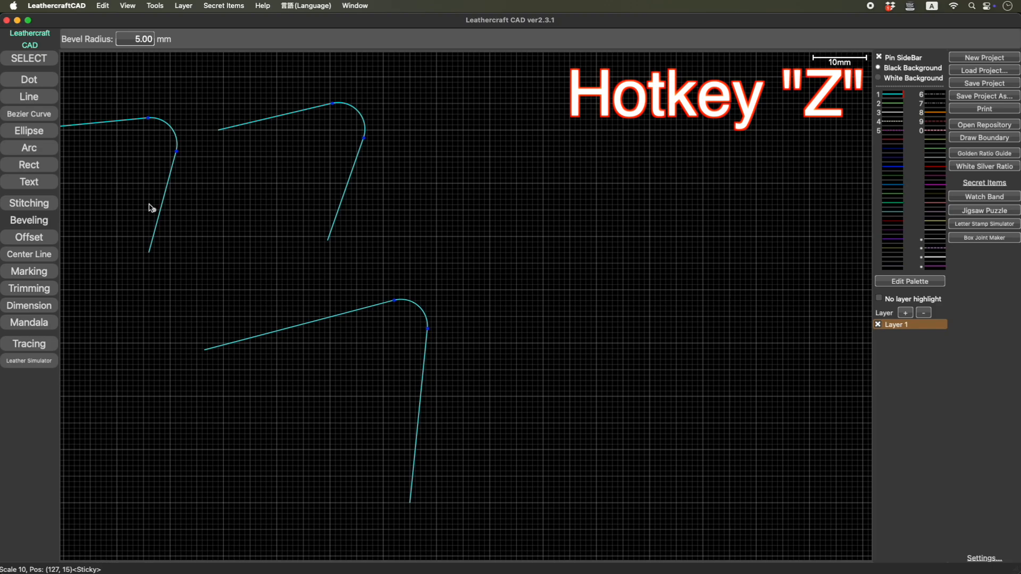
{"action": "left_click", "coordinate": [31, 97]}
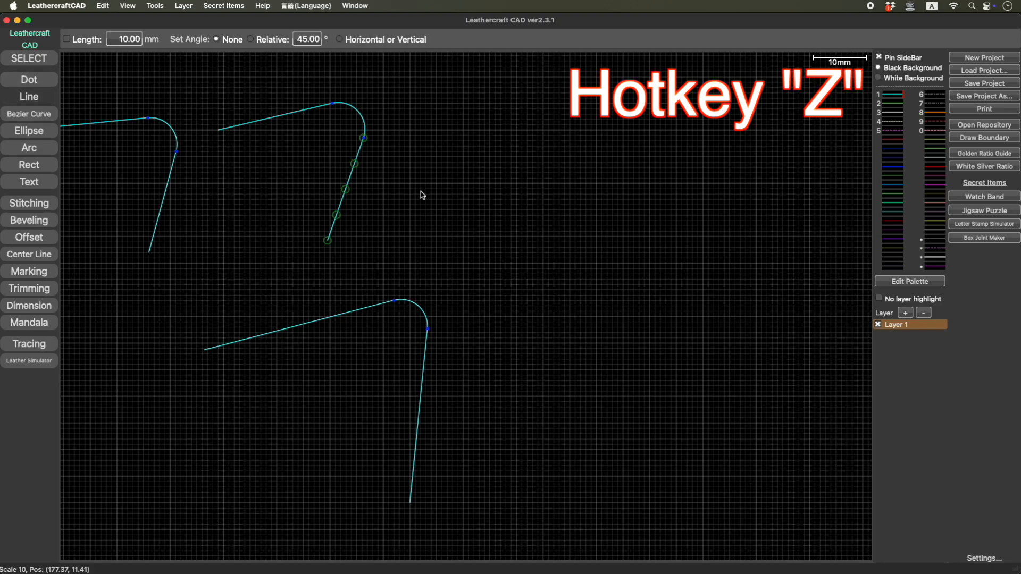
{"action": "left_click", "coordinate": [502, 201]}
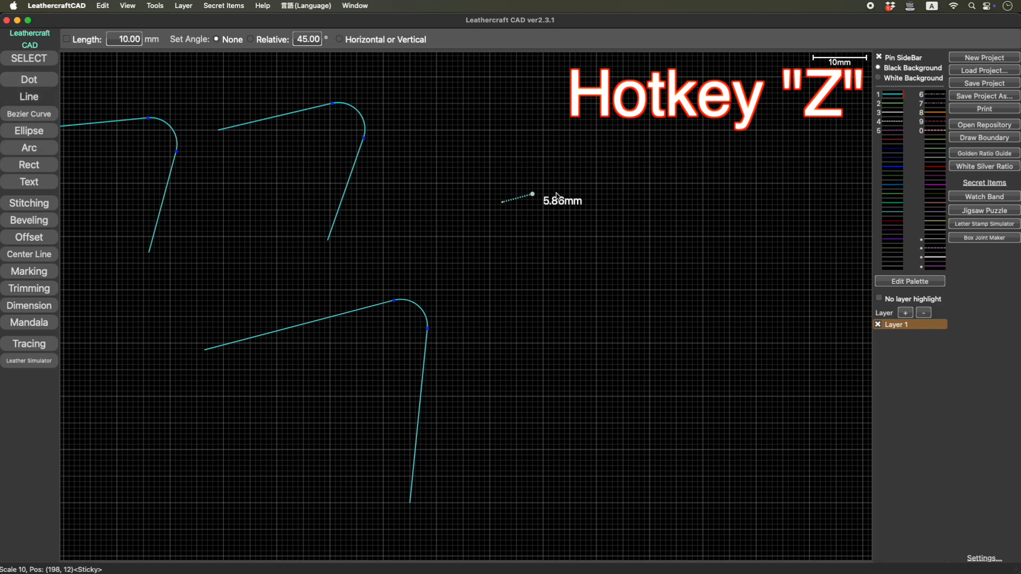
{"action": "left_click", "coordinate": [645, 173]}
{"action": "left_click", "coordinate": [707, 199]}
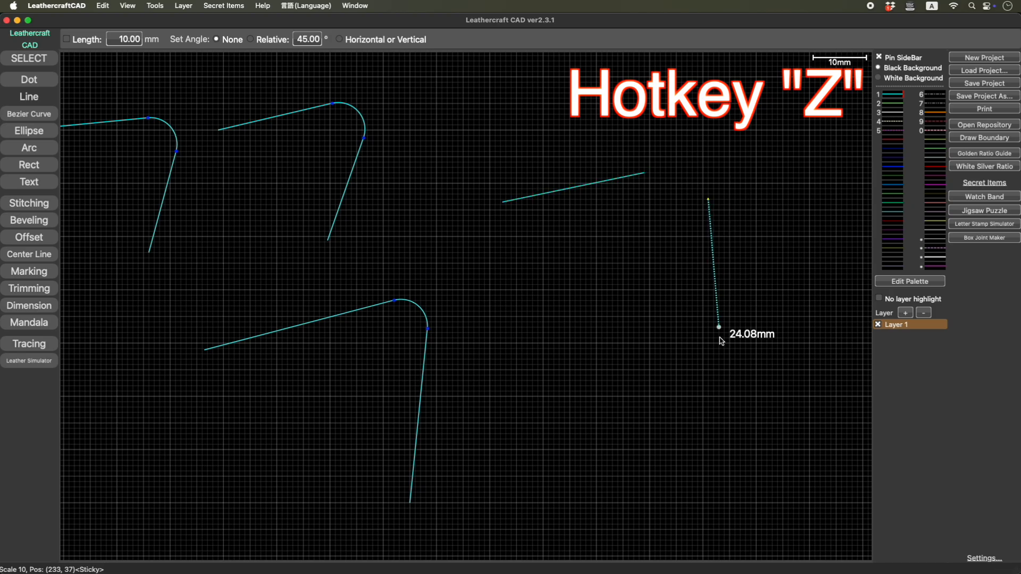
{"action": "left_click", "coordinate": [719, 359]}
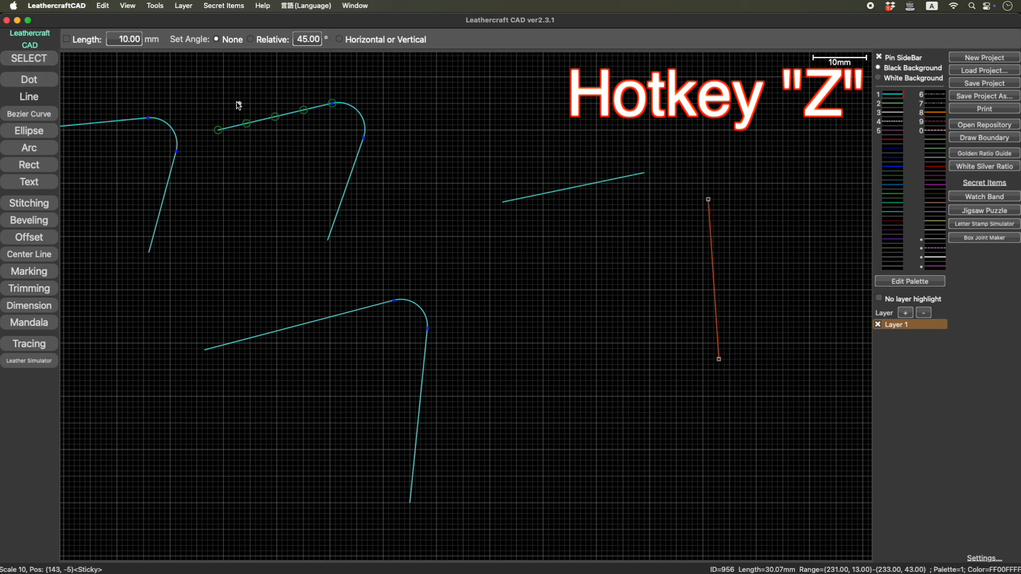
- Extend the two separated lines until they meet and join at a sharp corner
{"action": "key", "text": "z"}
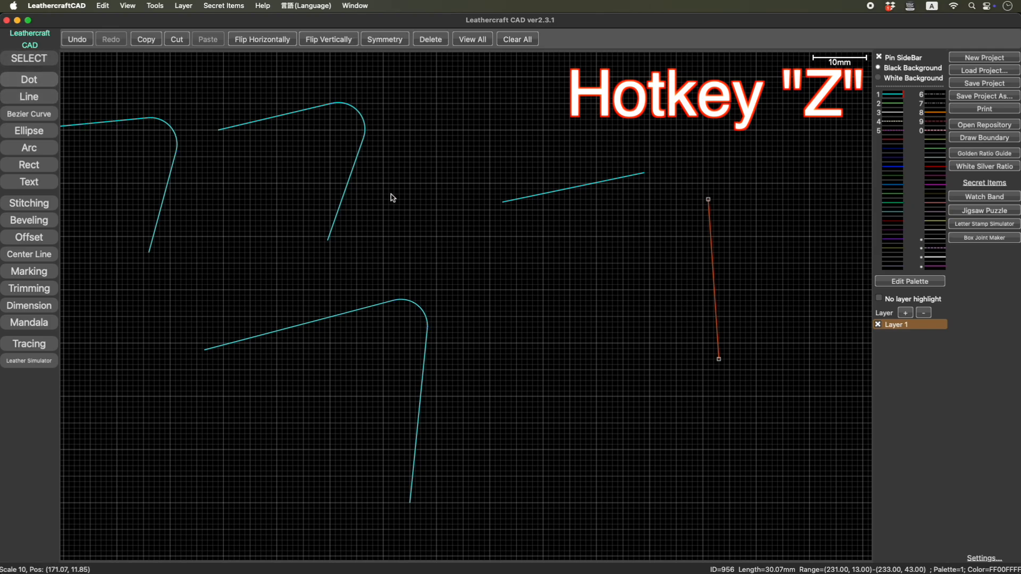
{"action": "left_click", "coordinate": [578, 193]}
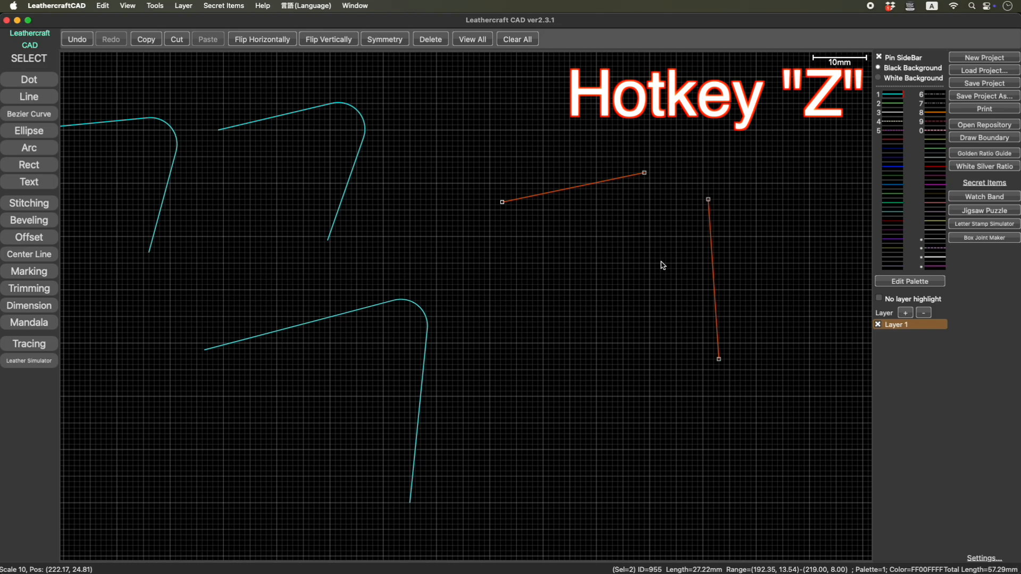
{"action": "key", "text": "z"}
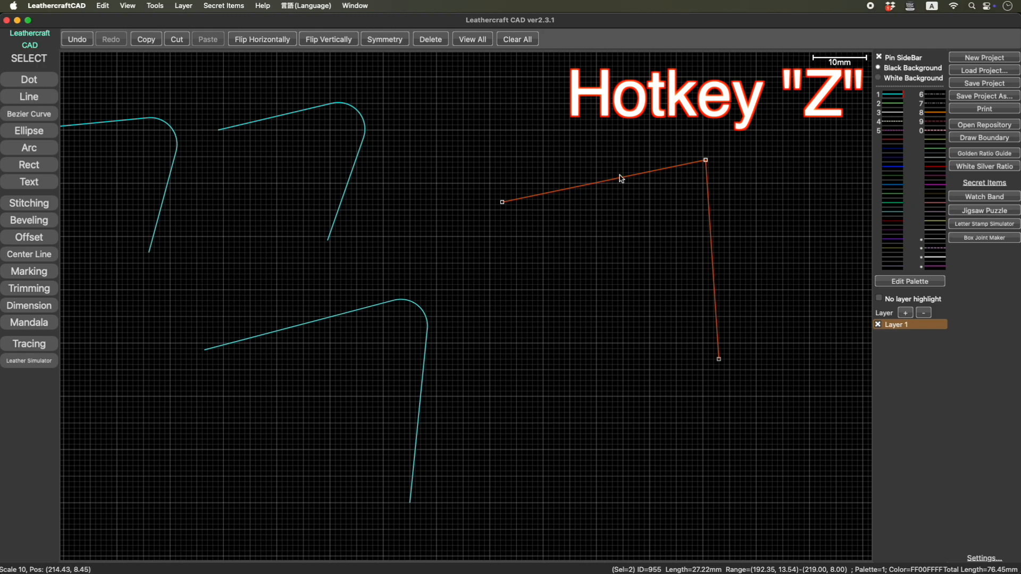
- Draw two crossing lines about 38 mm and 39 mm long beside the joined corner
{"action": "right_click_drag", "start_coordinate": [753, 210], "coordinate": [510, 270]}
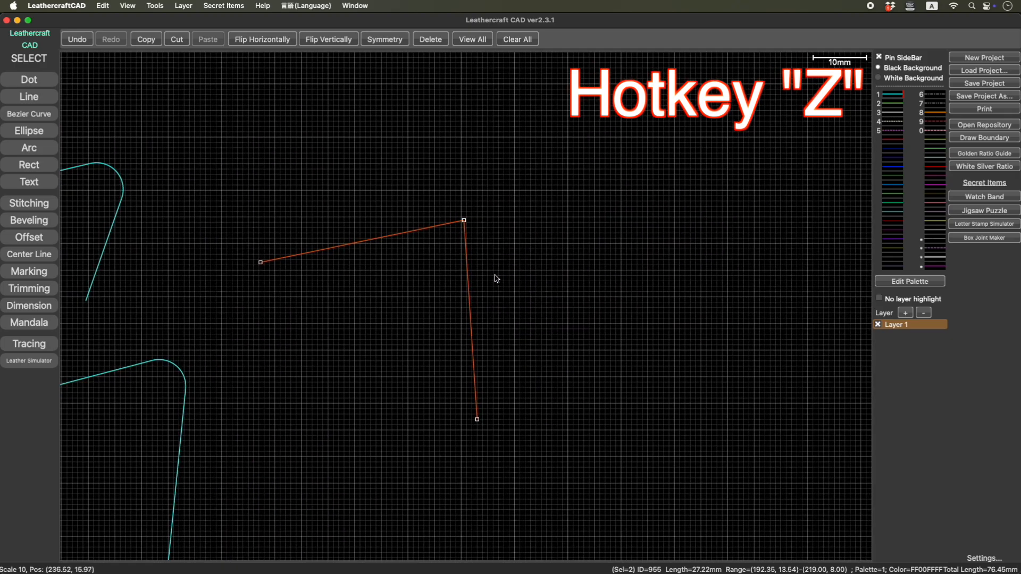
{"action": "left_click", "coordinate": [42, 98]}
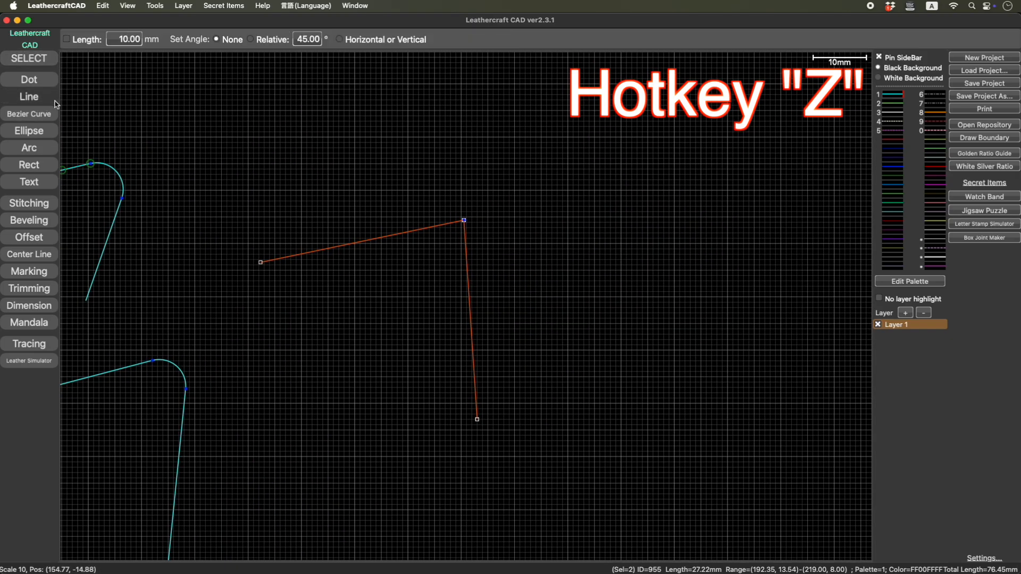
{"action": "left_click", "coordinate": [551, 281]}
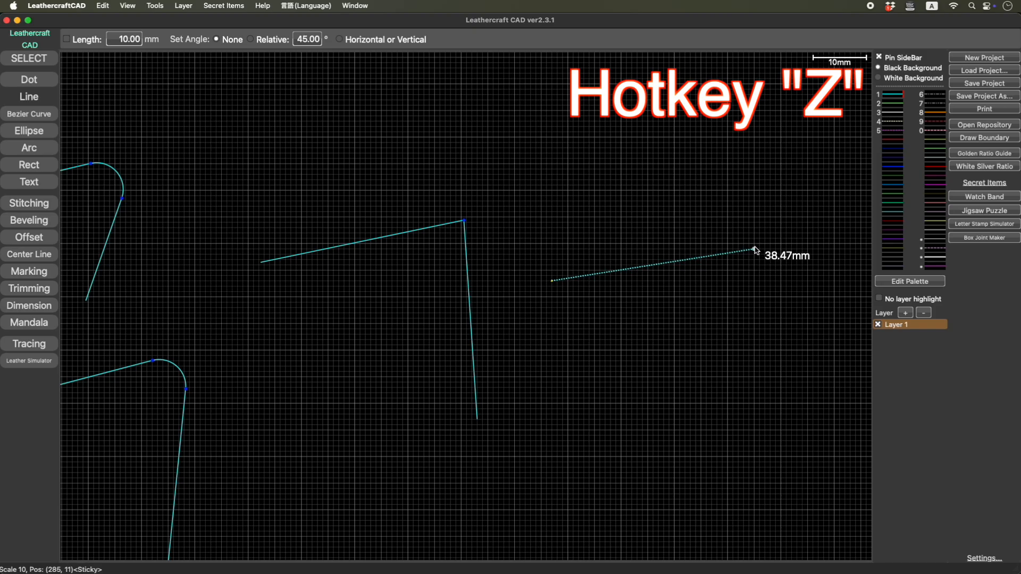
{"action": "left_click", "coordinate": [754, 249]}
{"action": "left_click", "coordinate": [715, 193]}
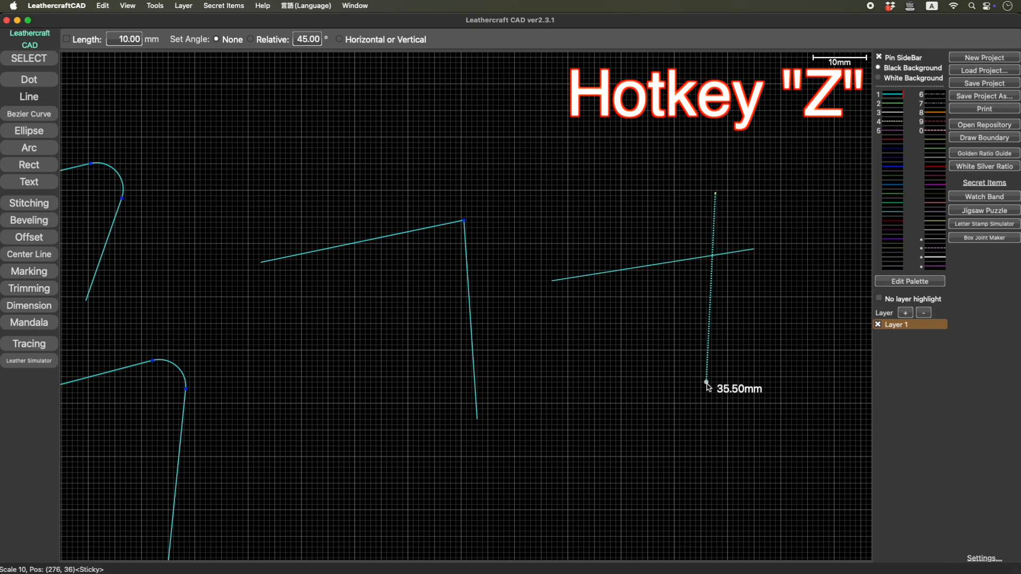
{"action": "left_click", "coordinate": [701, 397]}
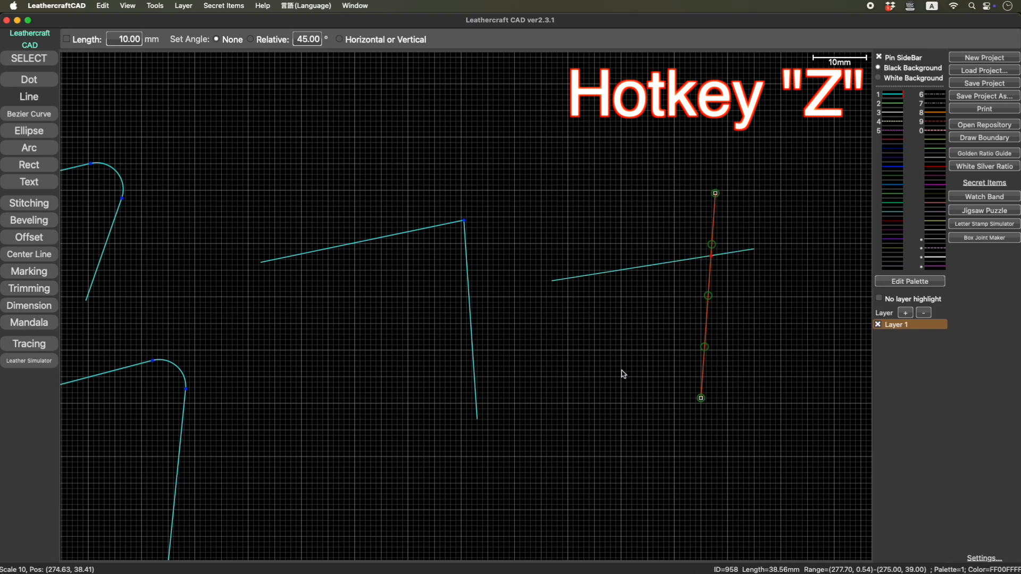
- Join the two crossing lines at their intersection, trimming off the overhanging ends
{"action": "left_click", "coordinate": [41, 62]}
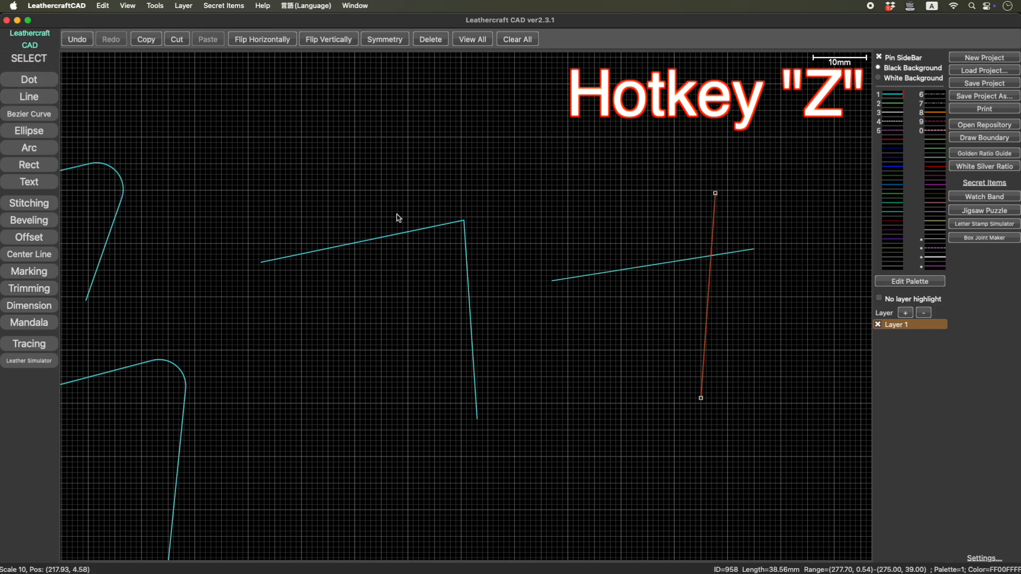
{"action": "left_click", "coordinate": [641, 272], "text": "shift"}
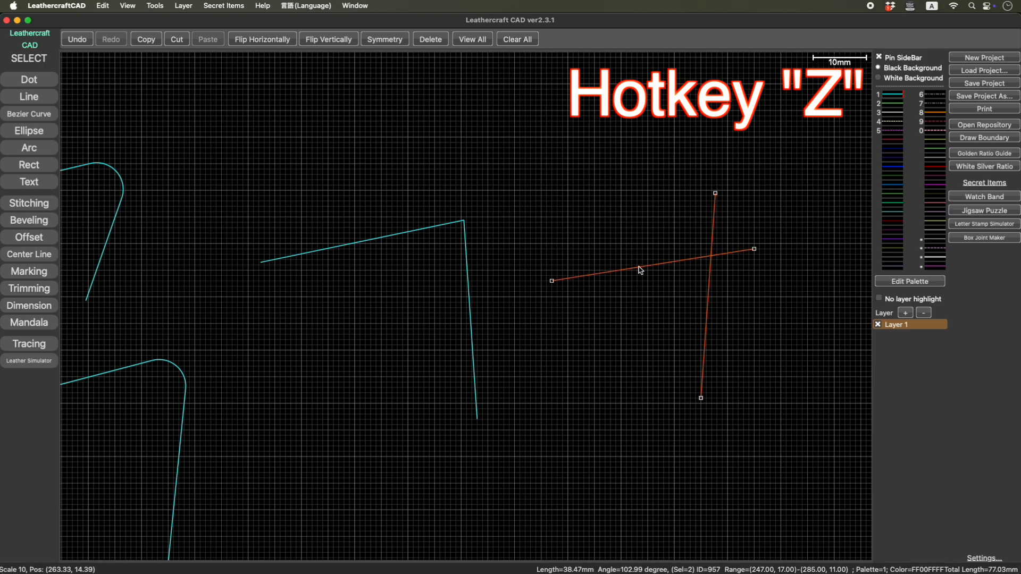
{"action": "key", "text": "z"}
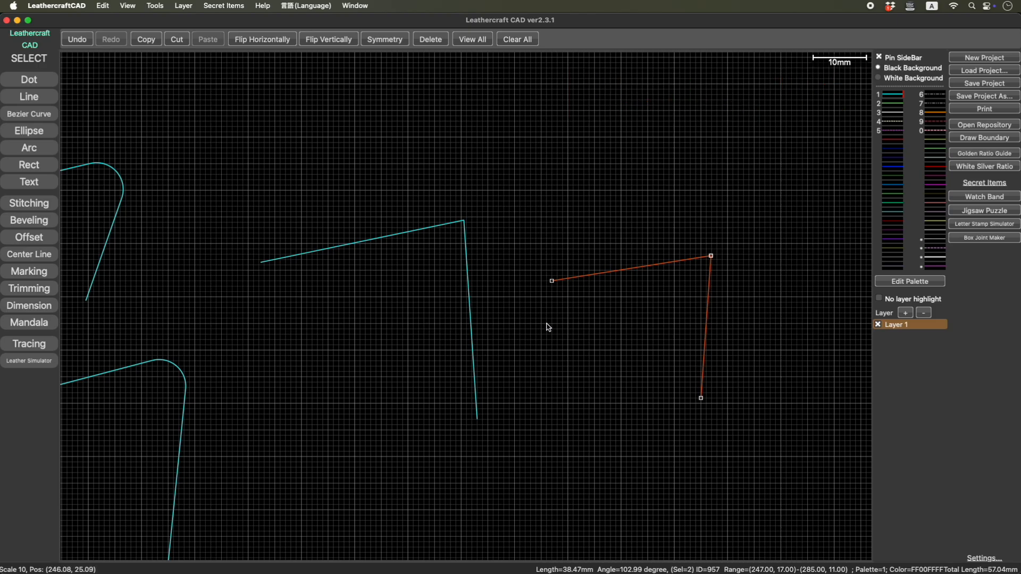
- Draw a rectangle 30 mm wide and 20 mm high above the two joined corners
{"action": "mouse_move", "coordinate": [539, 256]}
{"action": "right_mouse_down"}
{"action": "mouse_move", "coordinate": [486, 297]}
{"action": "mouse_move", "coordinate": [348, 348]}
{"action": "mouse_move", "coordinate": [372, 356]}
{"action": "right_mouse_up"}
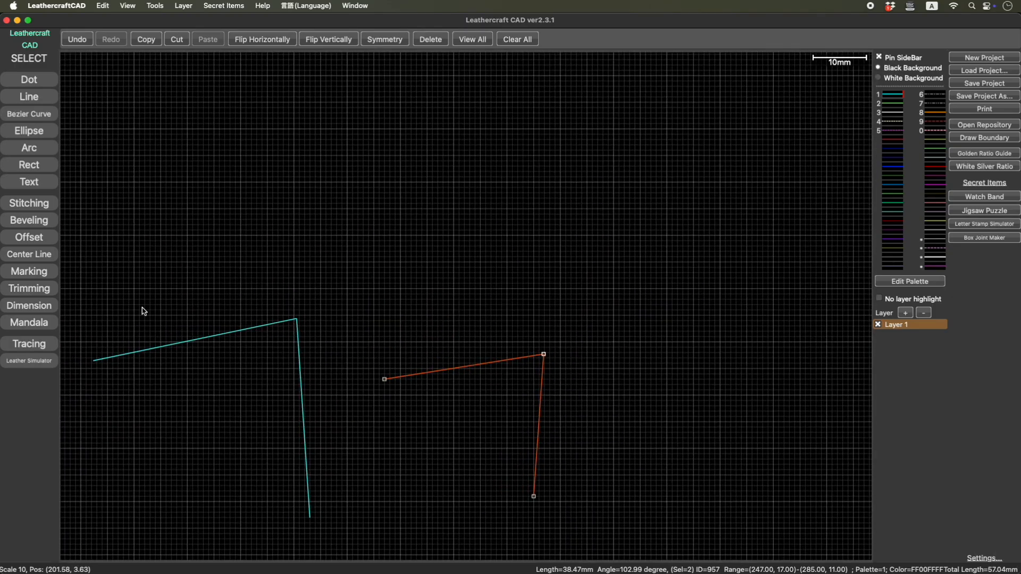
{"action": "left_click", "coordinate": [43, 166]}
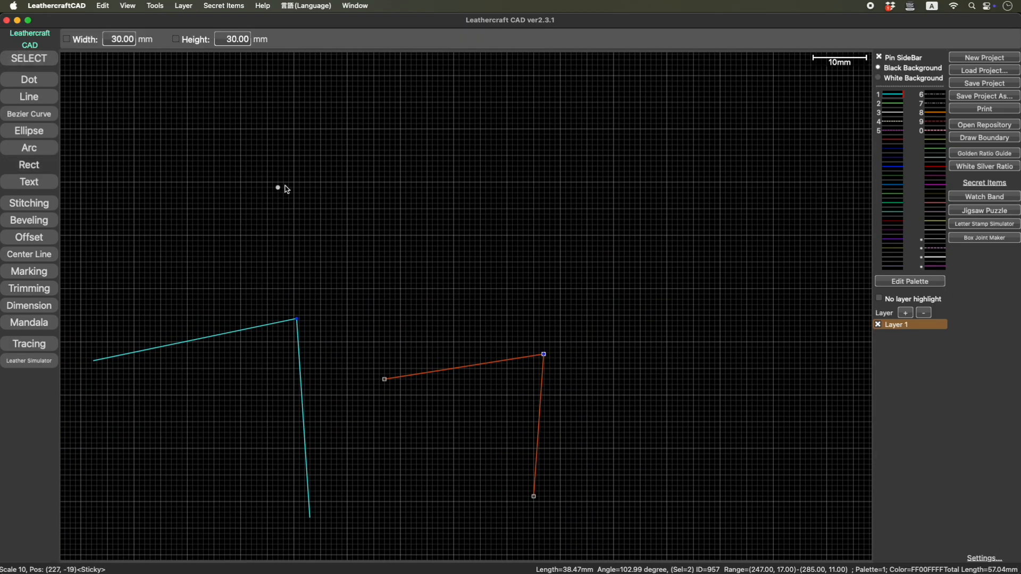
{"action": "left_click", "coordinate": [401, 130]}
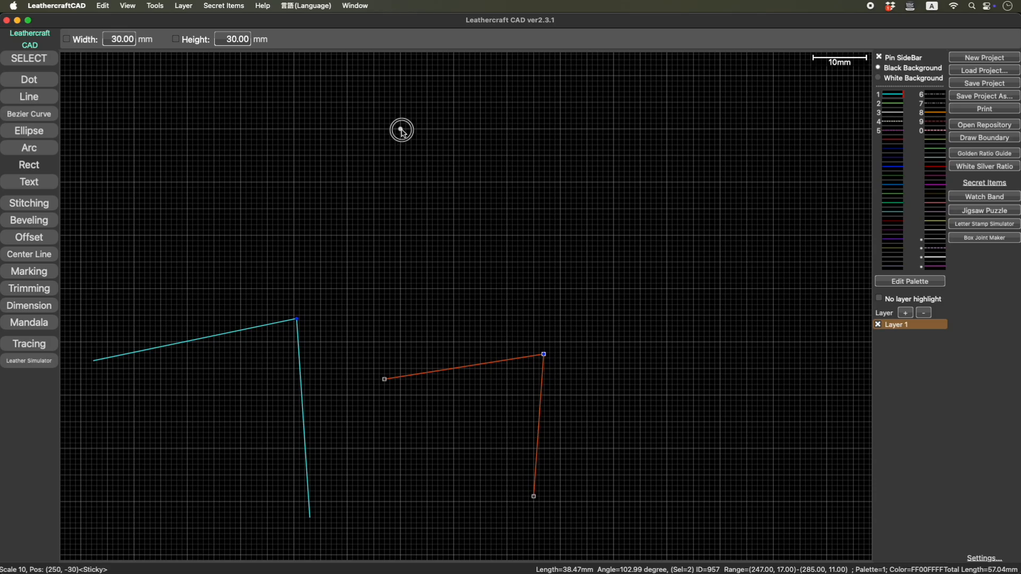
{"action": "left_click", "coordinate": [561, 235]}
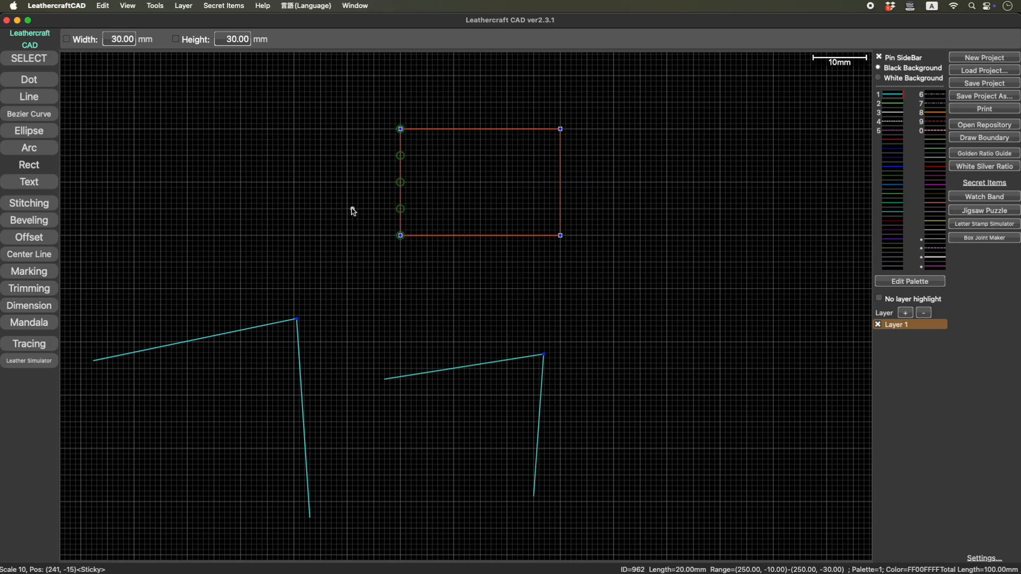
- Offset all four sides of the rectangle outward by 3 mm
{"action": "left_click", "coordinate": [39, 241]}
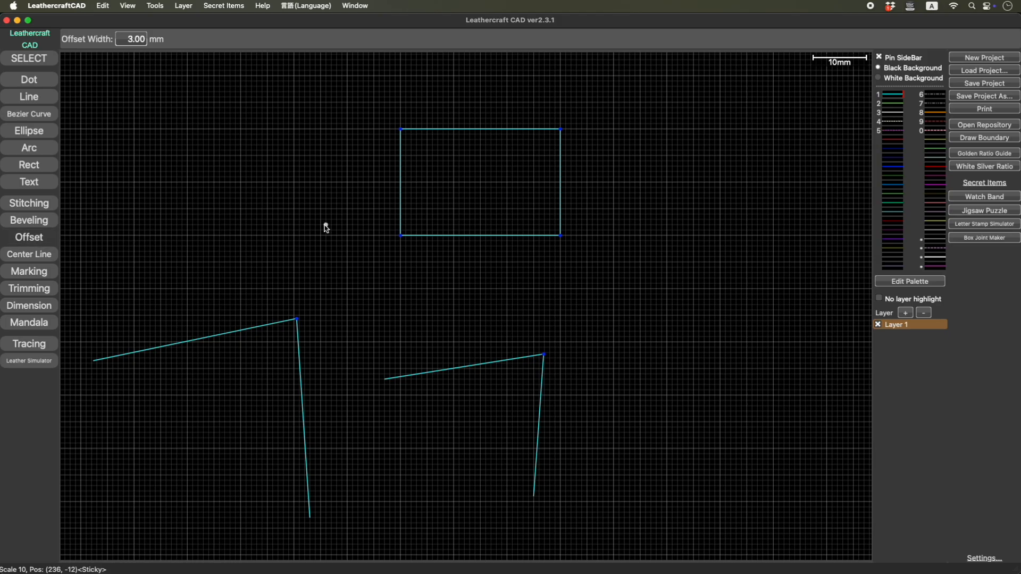
{"action": "left_click", "coordinate": [401, 164]}
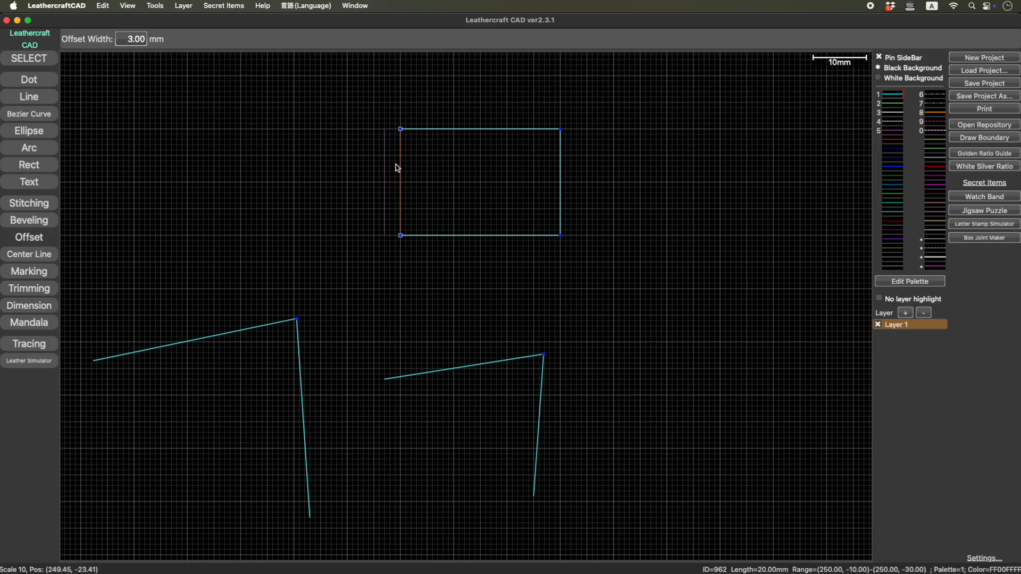
{"action": "left_click", "coordinate": [375, 174]}
{"action": "left_click", "coordinate": [442, 129]}
{"action": "left_click", "coordinate": [465, 96]}
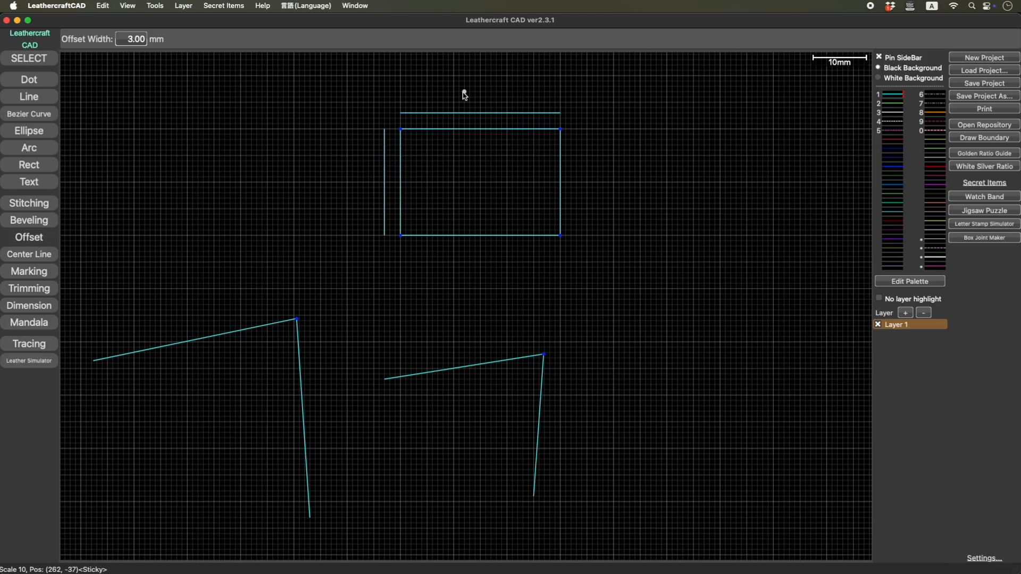
{"action": "left_click", "coordinate": [561, 178]}
{"action": "left_click", "coordinate": [582, 197]}
{"action": "left_click", "coordinate": [531, 236]}
{"action": "left_click", "coordinate": [529, 264]}
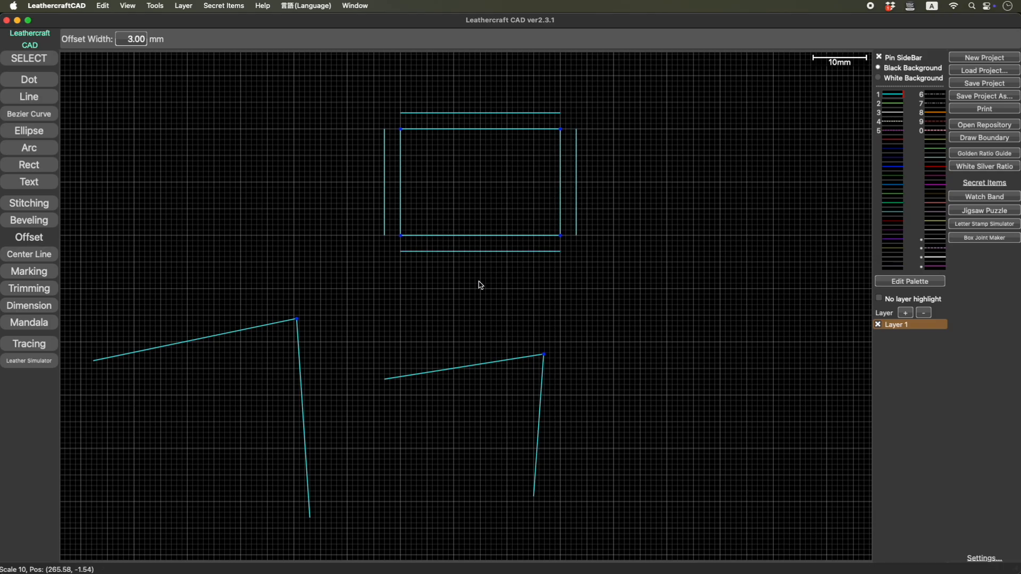
- Join the left offset line with the lower and upper offset lines at sharp corners
{"action": "key", "text": "Escape"}
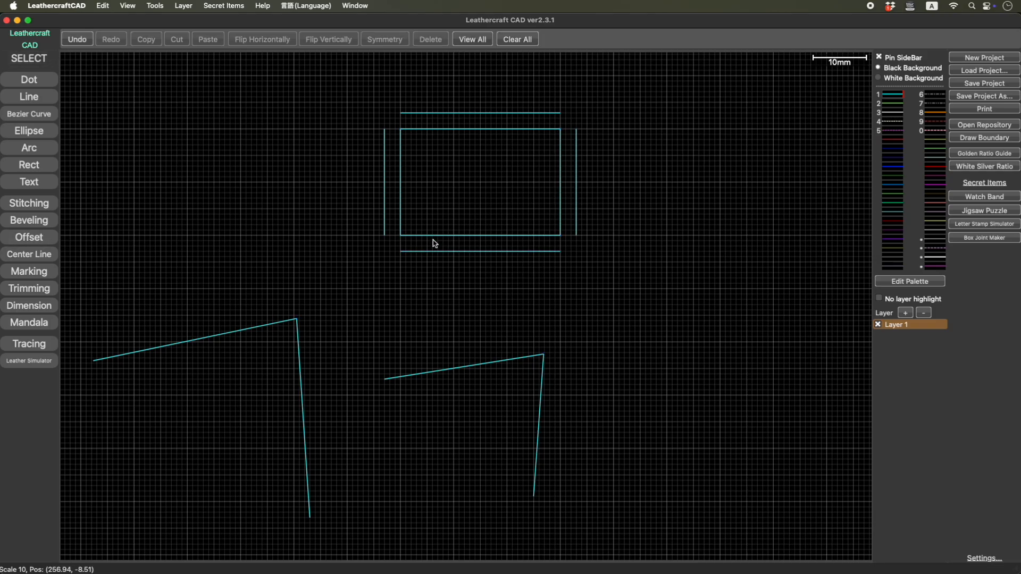
{"action": "left_click", "coordinate": [384, 211]}
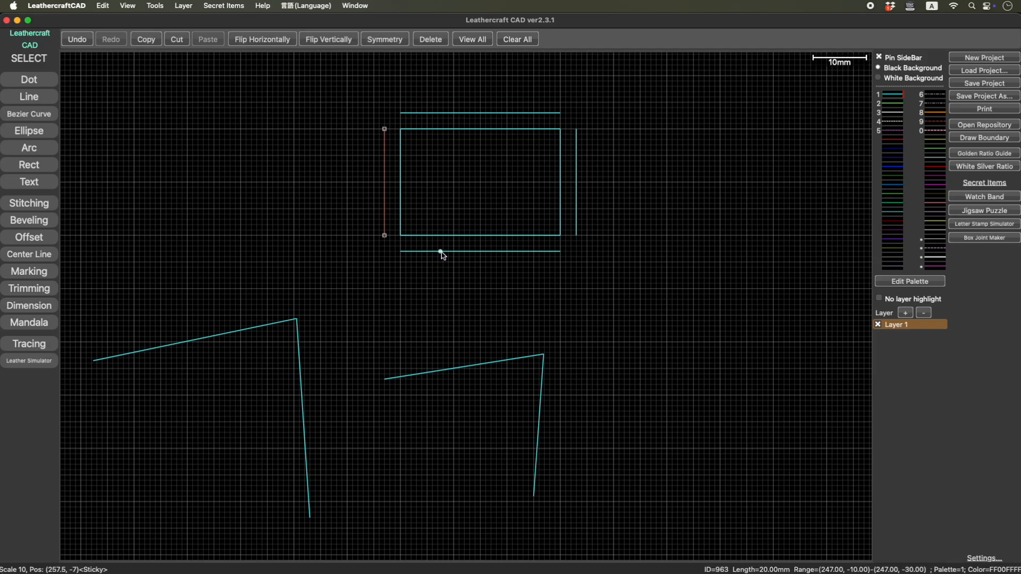
{"action": "left_click", "coordinate": [440, 251], "text": "shift"}
{"action": "key", "text": "j"}
{"action": "left_click", "coordinate": [417, 113]}
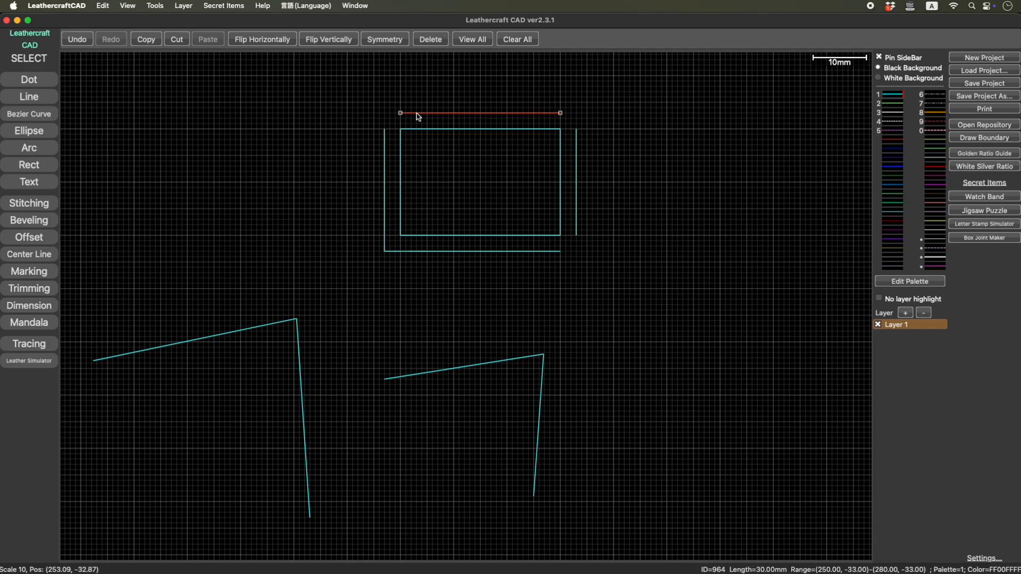
{"action": "left_click", "coordinate": [384, 142], "text": "shift"}
{"action": "key", "text": "j"}
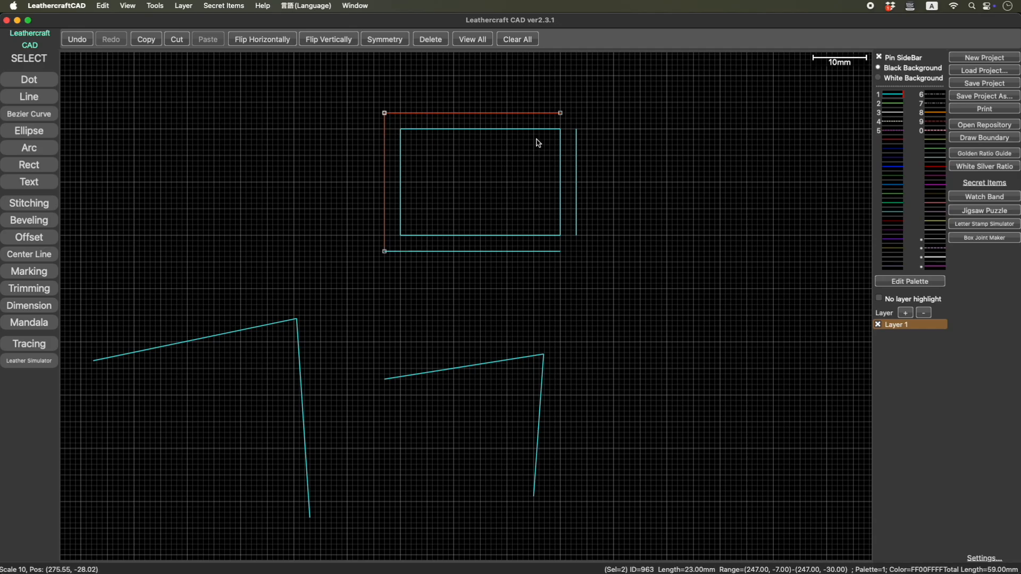
- Join the right offset line with the upper and lower offset lines to close the outer rectangle
{"action": "left_click", "coordinate": [576, 156]}
{"action": "left_click", "coordinate": [555, 113], "text": "shift"}
{"action": "key", "text": "j"}
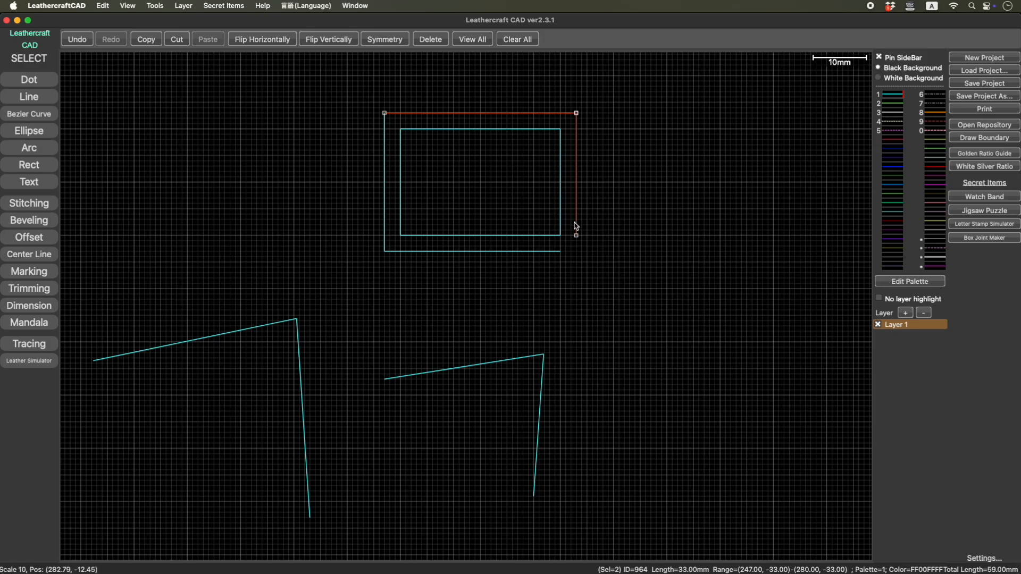
{"action": "left_click", "coordinate": [545, 254], "text": "shift"}
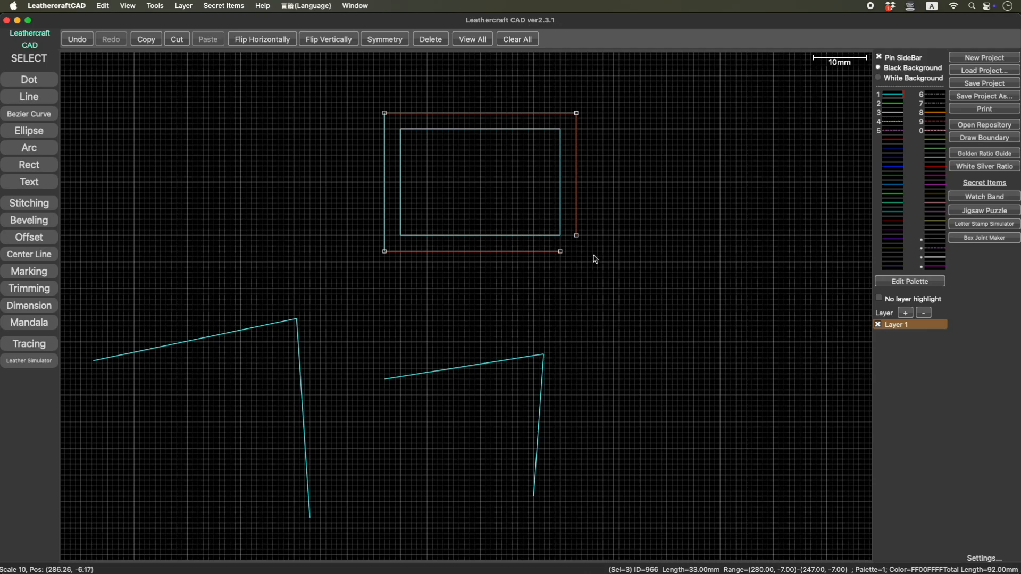
{"action": "left_click", "coordinate": [625, 168]}
{"action": "left_click", "coordinate": [578, 218]}
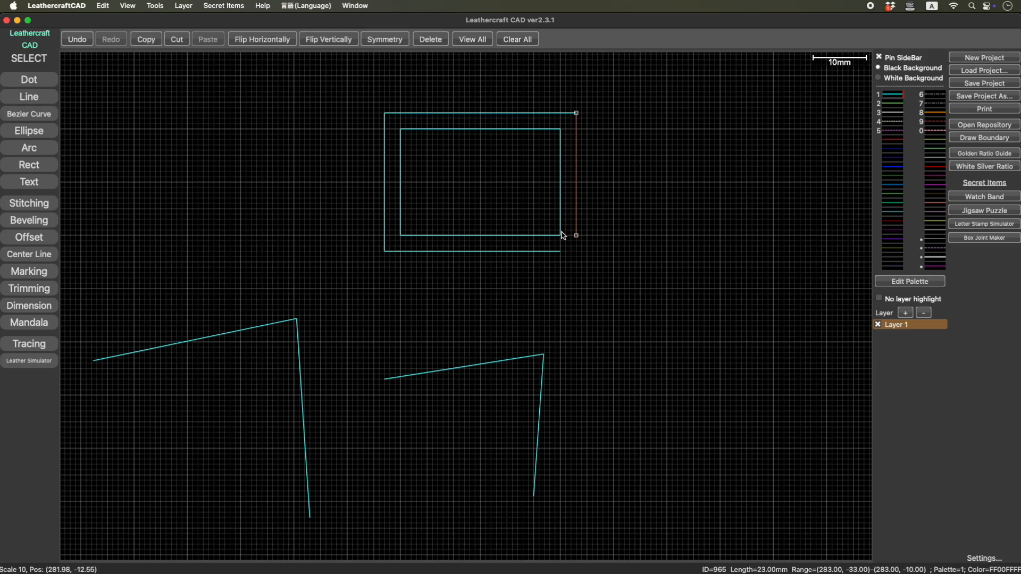
{"action": "left_click", "coordinate": [537, 252], "text": "shift"}
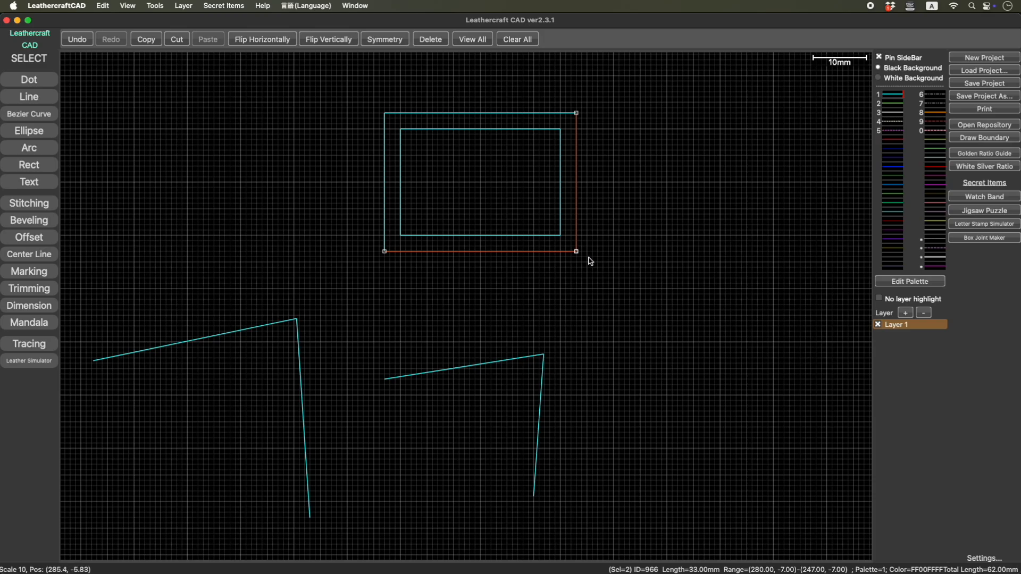
{"action": "left_click_drag", "start_coordinate": [434, 303], "coordinate": [580, 265]}
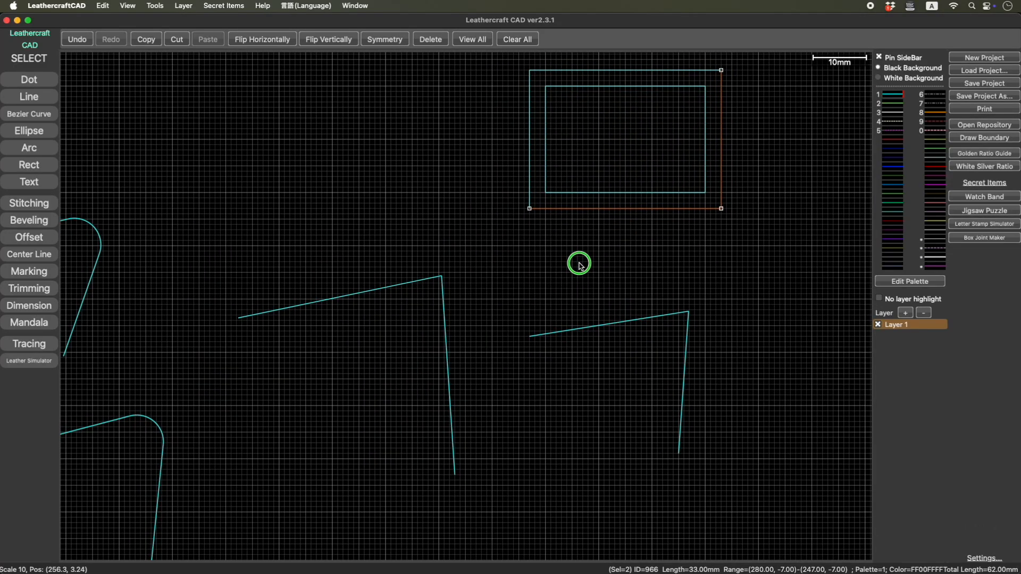
{"action": "left_click_drag", "start_coordinate": [579, 264], "coordinate": [580, 265]}
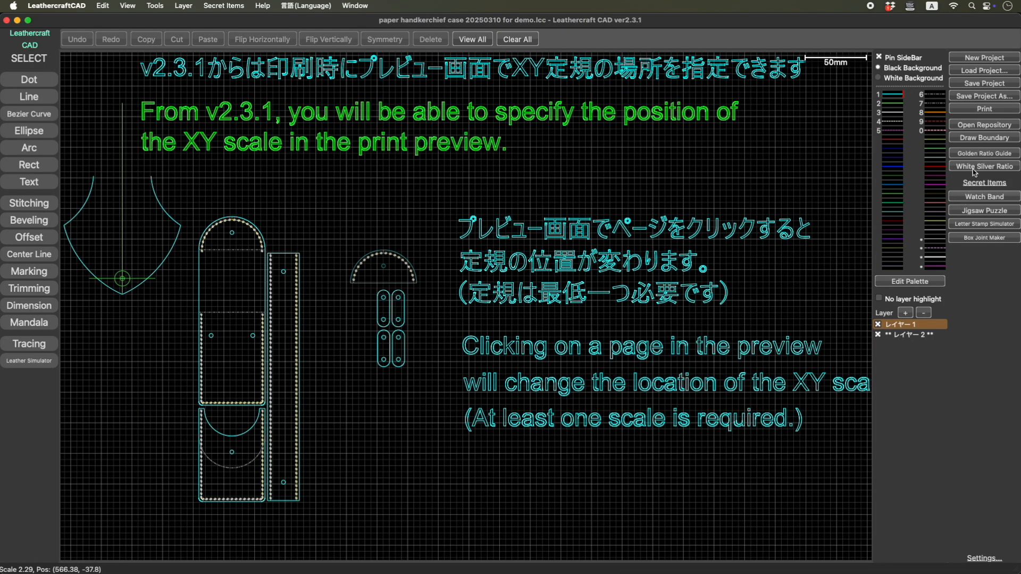
- Open the print preview for the Canon XK100 series printer with A4 portrait pages at 100 % scaling
{"action": "left_click", "coordinate": [990, 109]}
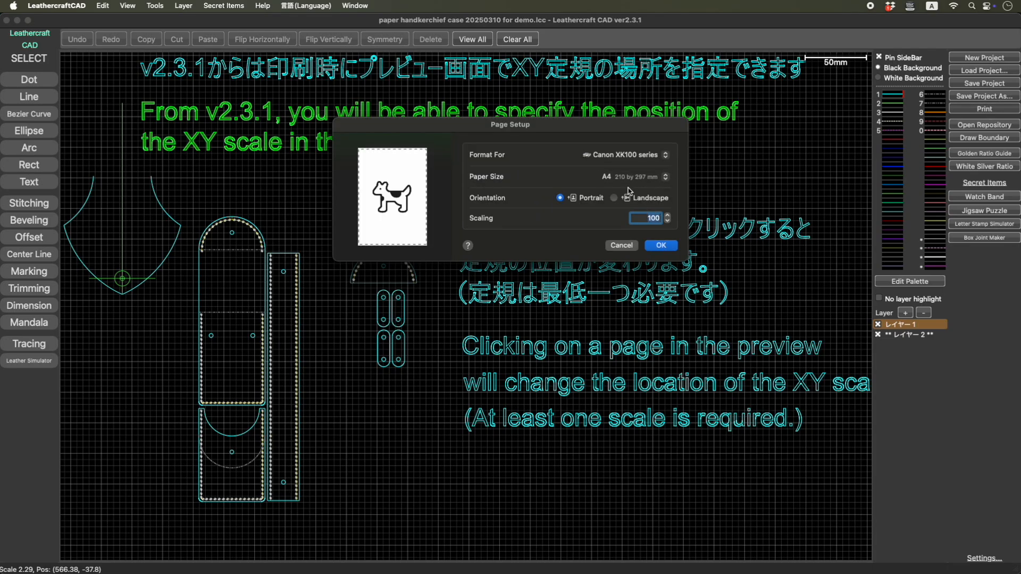
{"action": "left_click", "coordinate": [664, 246]}
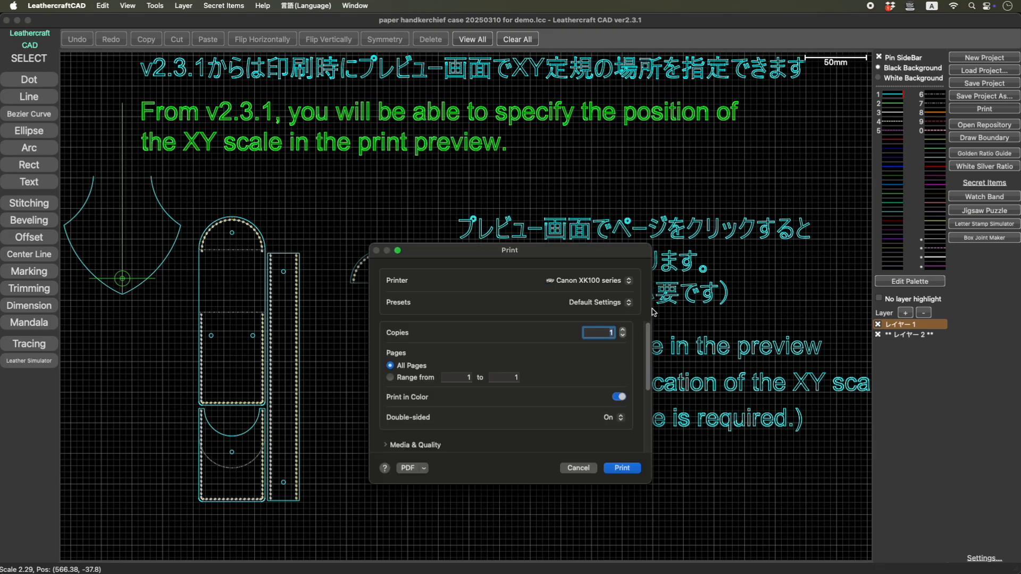
{"action": "left_click", "coordinate": [623, 468]}
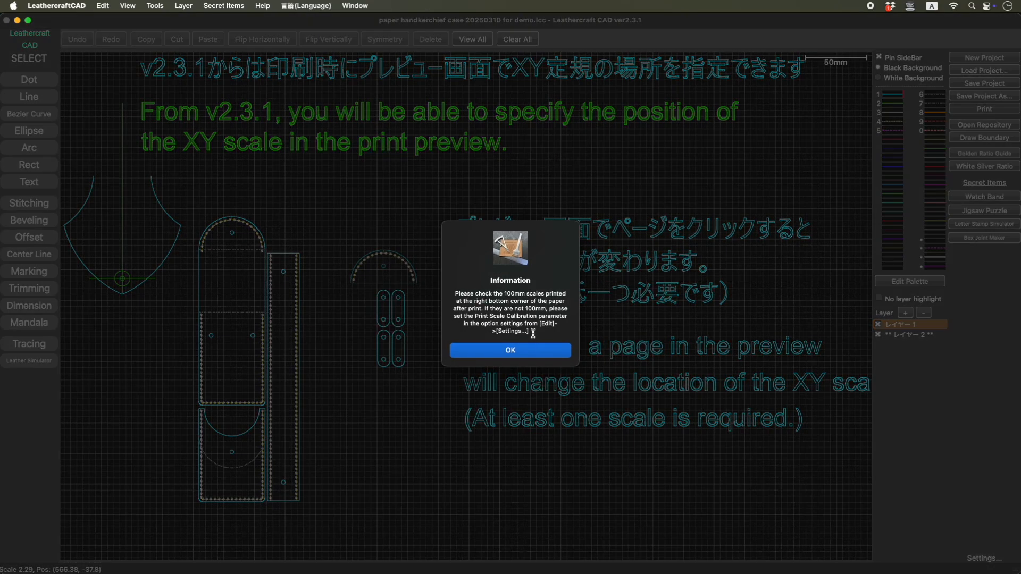
{"action": "left_click", "coordinate": [533, 358]}
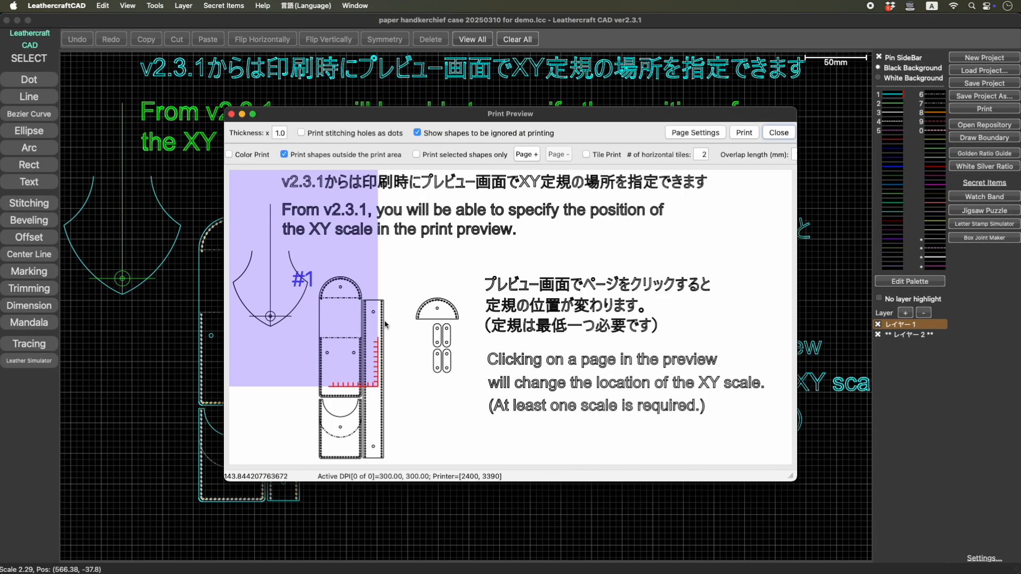
- Move print page 1 over the stitched case parts so that they lie fully inside it
{"action": "left_click", "coordinate": [329, 302]}
{"action": "left_click_drag", "start_coordinate": [329, 302], "coordinate": [365, 290]}
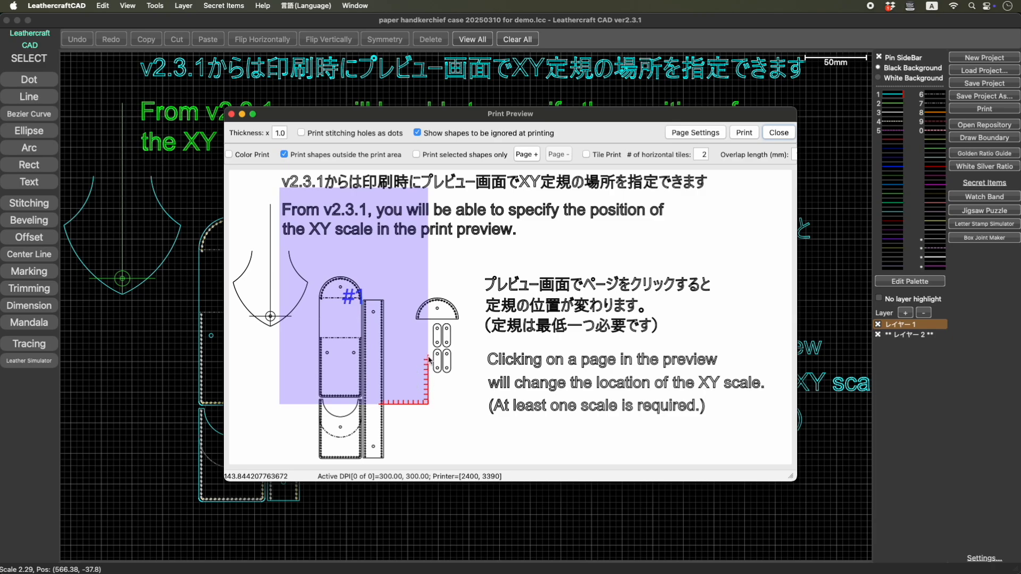
{"action": "left_click_drag", "start_coordinate": [380, 335], "coordinate": [372, 385]}
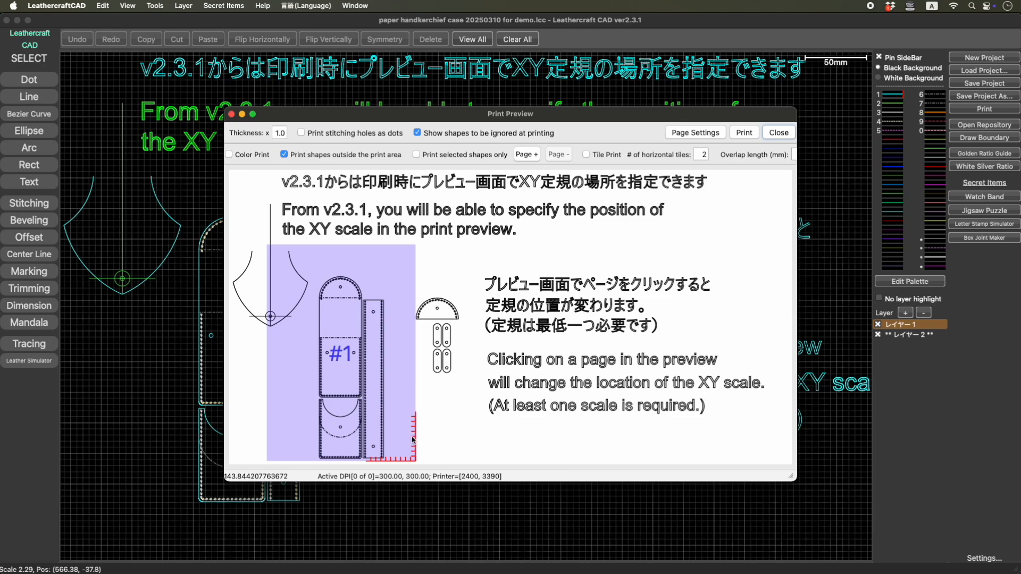
- Cycle page 1's XY scale through its lower-left, upper-left and upper-right corners and back to the lower-right corner
{"action": "left_click", "coordinate": [370, 382]}
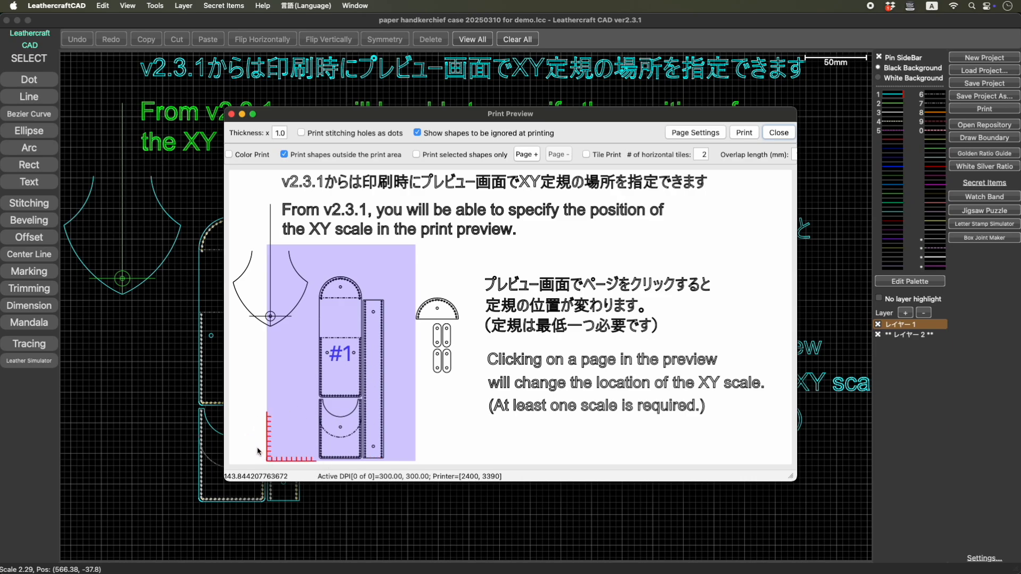
{"action": "left_click", "coordinate": [318, 367]}
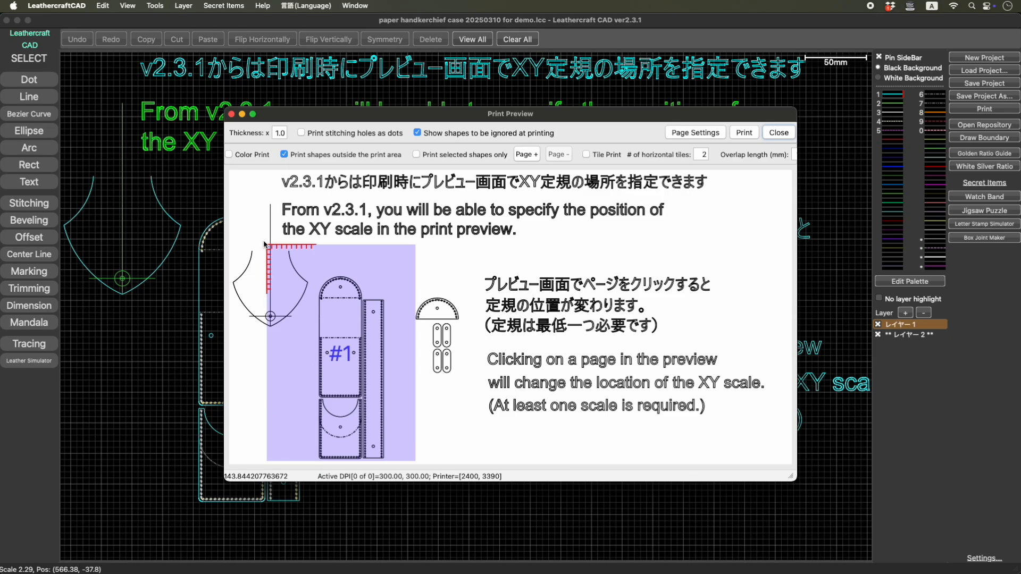
{"action": "left_click", "coordinate": [365, 274]}
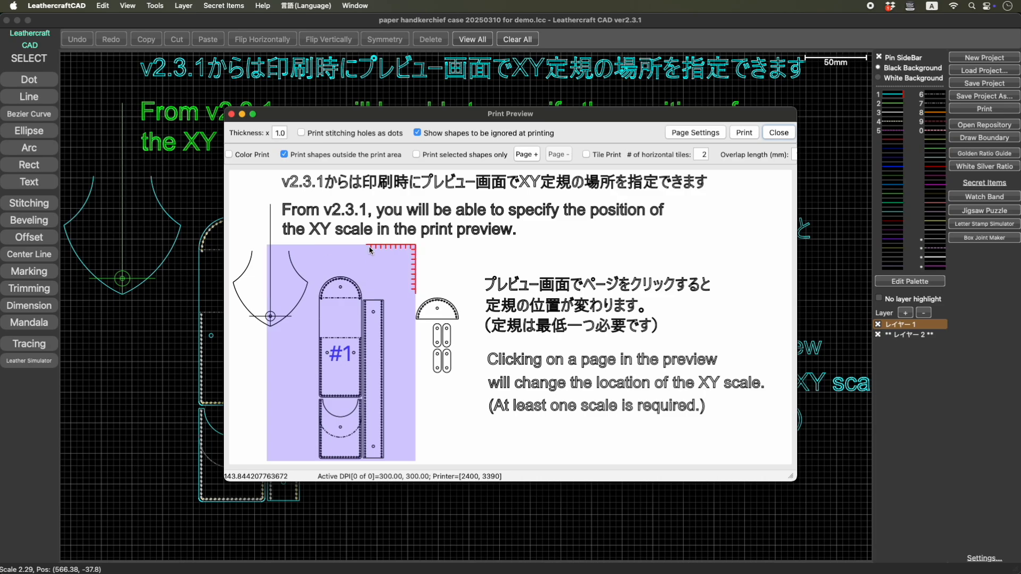
{"action": "left_click", "coordinate": [360, 270]}
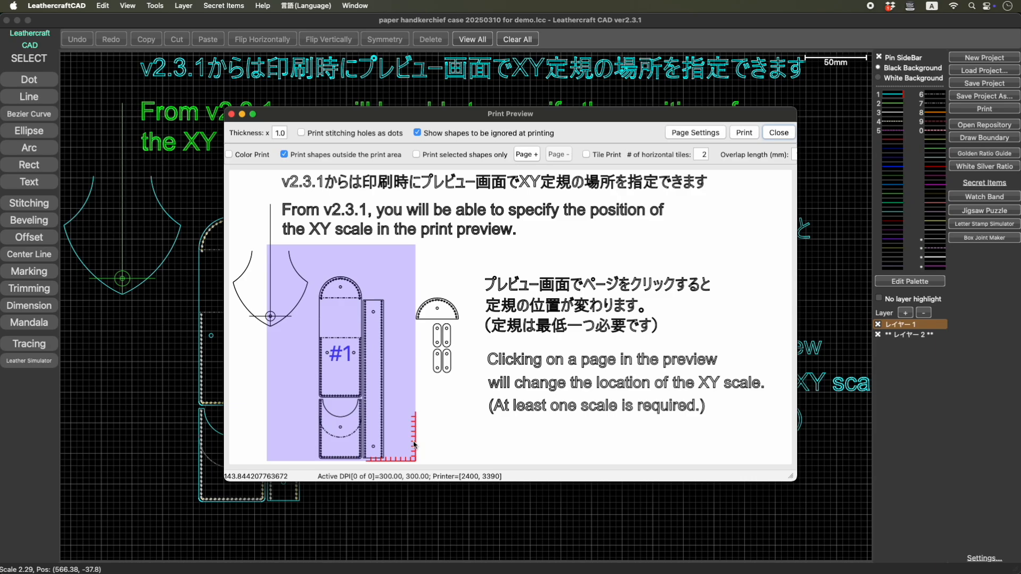
- Add a second print page, place it slightly apart to the right of page 1, and cycle its XY scale position
{"action": "left_click", "coordinate": [524, 155]}
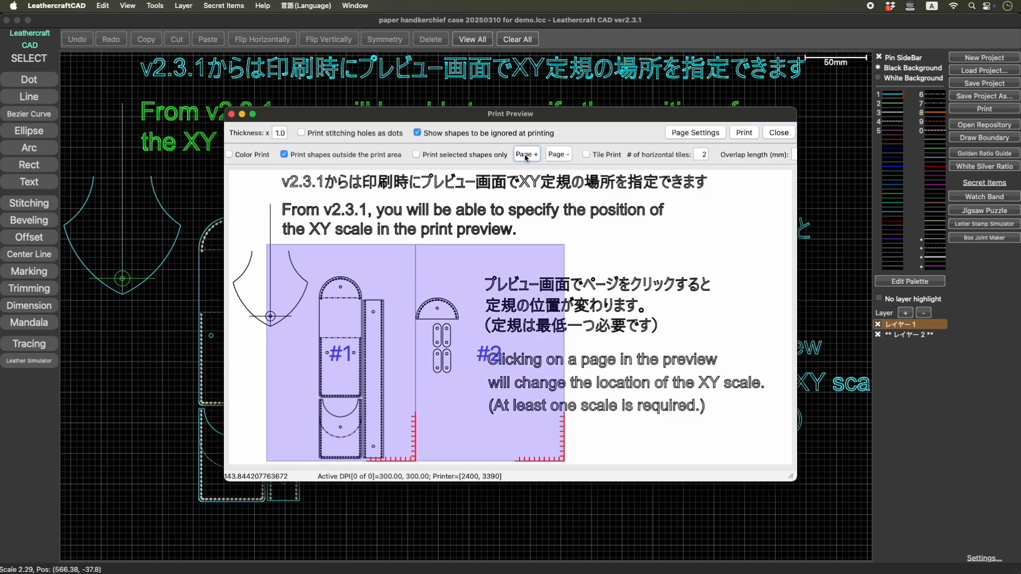
{"action": "left_click", "coordinate": [524, 292]}
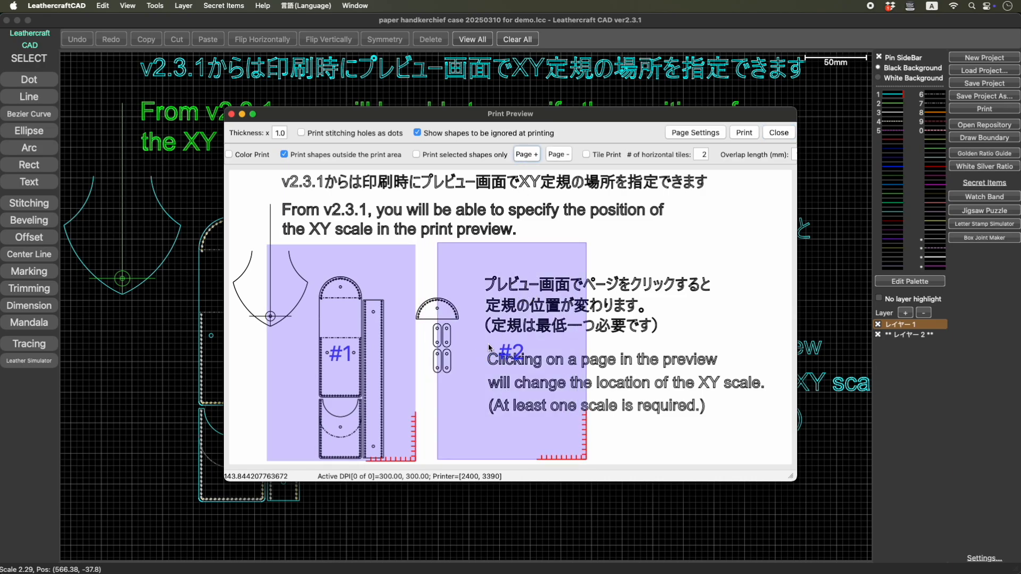
{"action": "left_click", "coordinate": [490, 348]}
{"action": "left_click", "coordinate": [490, 347]}
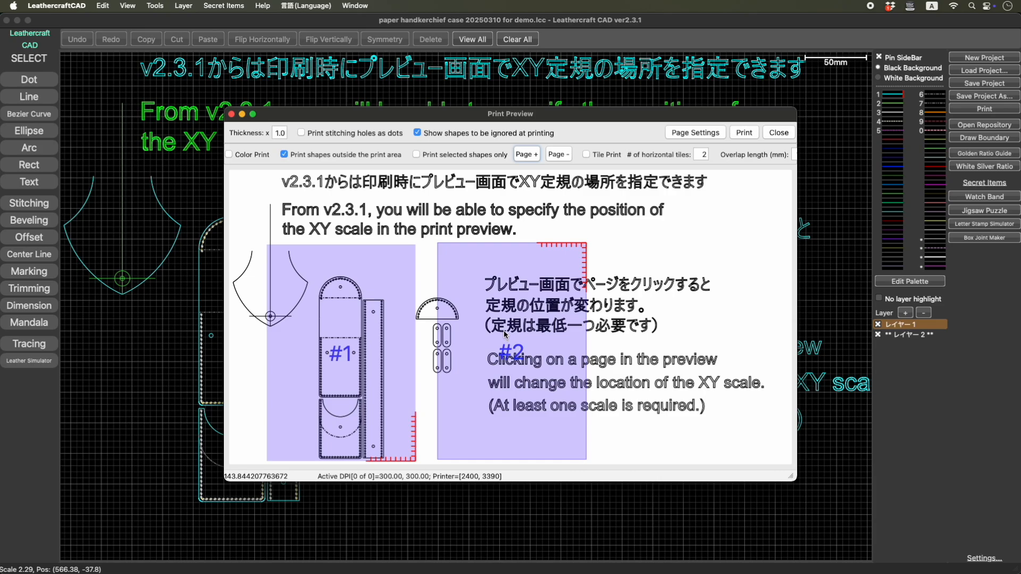
{"action": "left_click", "coordinate": [505, 335]}
- Cycle page 1's XY scale until it is off, keeping page 2's scale at its lower-right corner
{"action": "left_click", "coordinate": [368, 384]}
{"action": "left_click", "coordinate": [520, 379]}
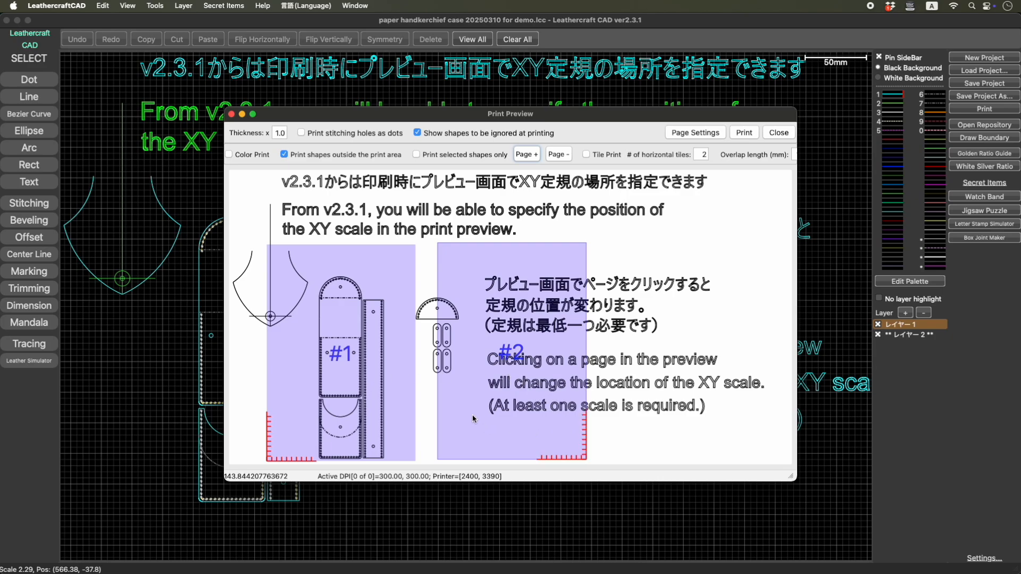
{"action": "left_click", "coordinate": [335, 385]}
{"action": "left_click", "coordinate": [336, 384]}
{"action": "left_click", "coordinate": [337, 384]}
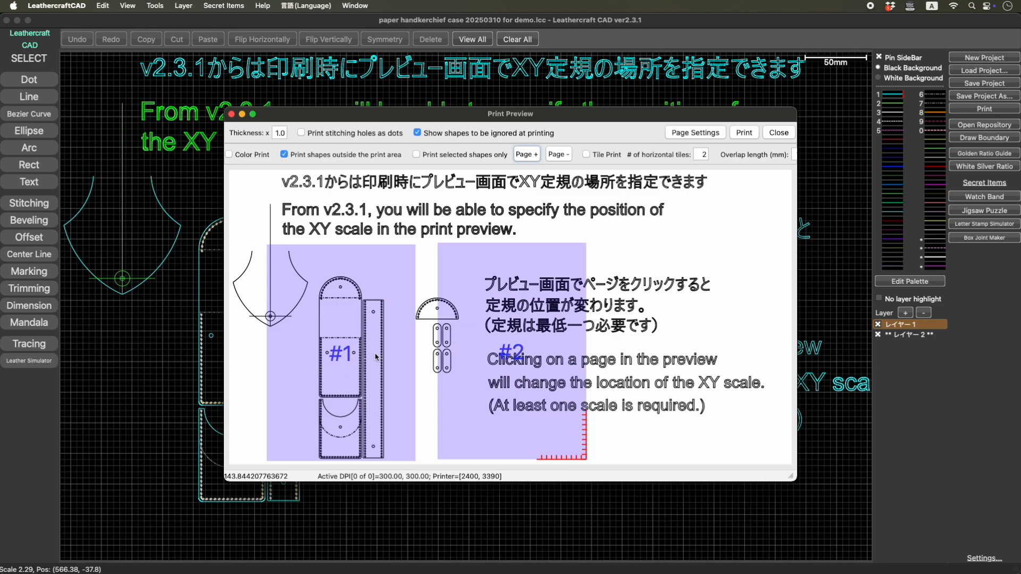
- Enable tile printing, shift the tiles up to the Japanese heading, and add a third page
{"action": "left_click", "coordinate": [587, 155]}
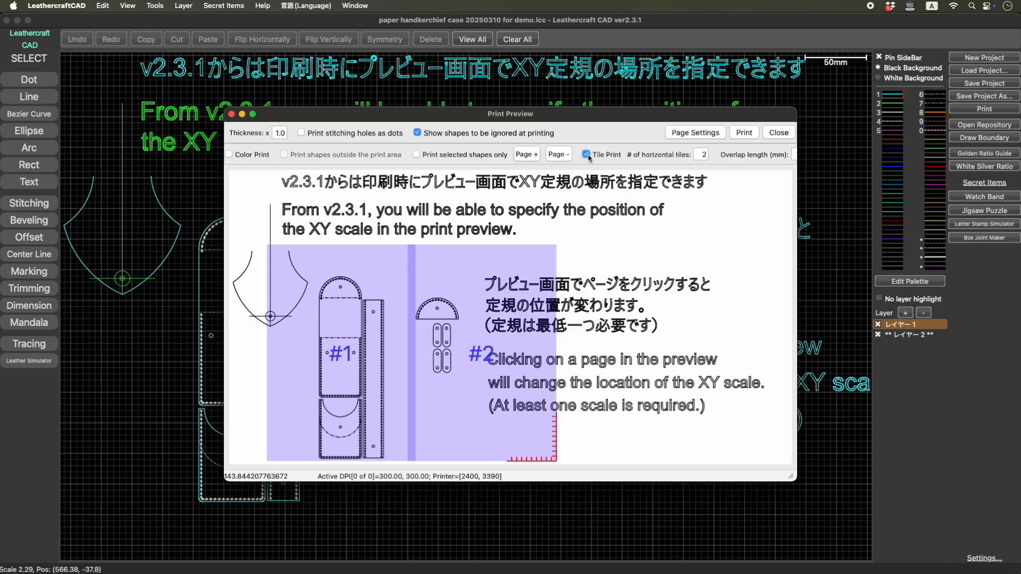
{"action": "left_click", "coordinate": [511, 254]}
{"action": "left_click_drag", "start_coordinate": [510, 255], "coordinate": [501, 229]}
{"action": "left_click", "coordinate": [526, 155]}
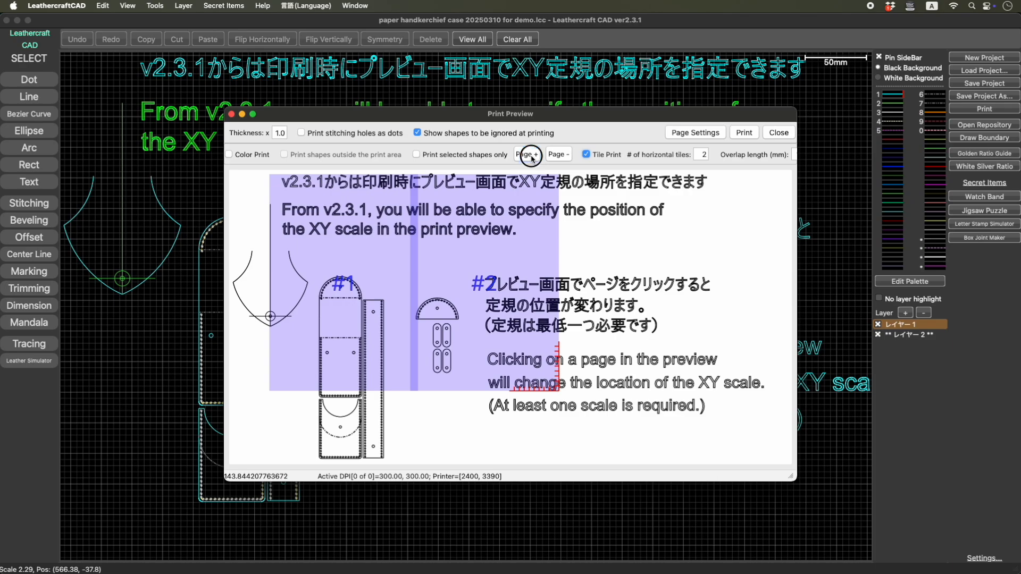
- Set the number of horizontal tiles to 3 and add pages until two rows of three are filled
{"action": "left_click", "coordinate": [702, 155]}
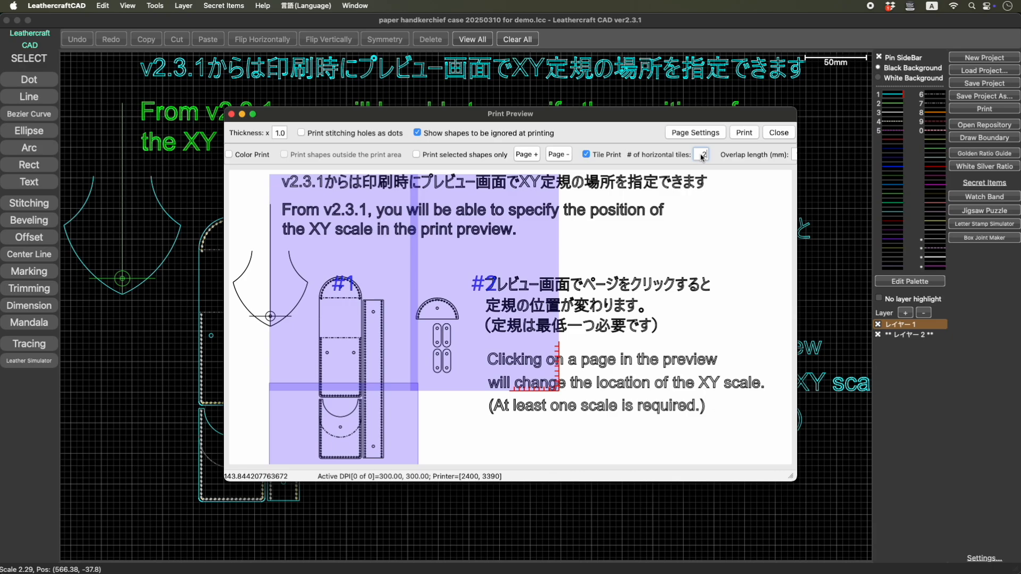
{"action": "key", "text": "BackSpace"}
{"action": "type", "text": "3"}
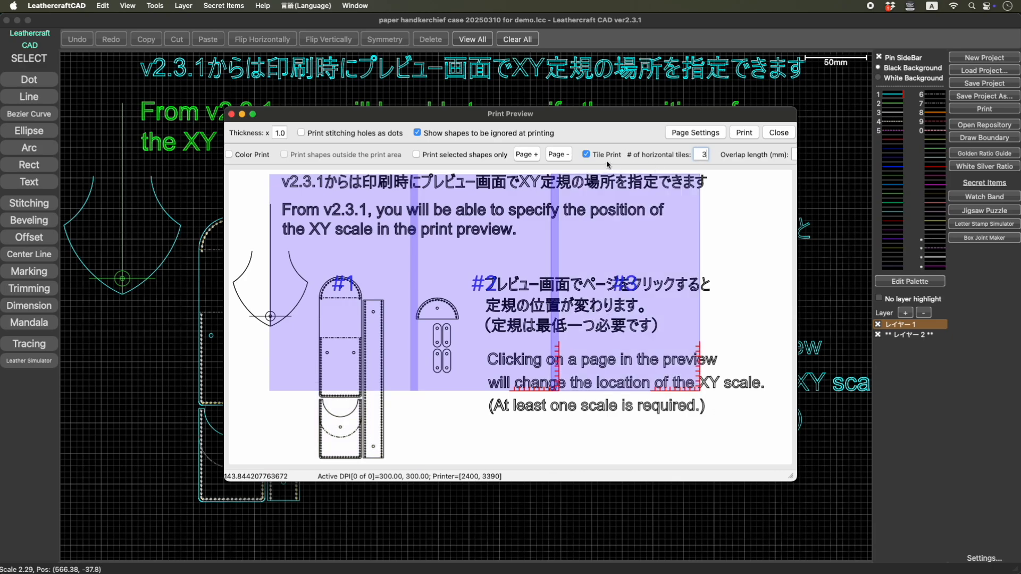
{"action": "left_click", "coordinate": [526, 154]}
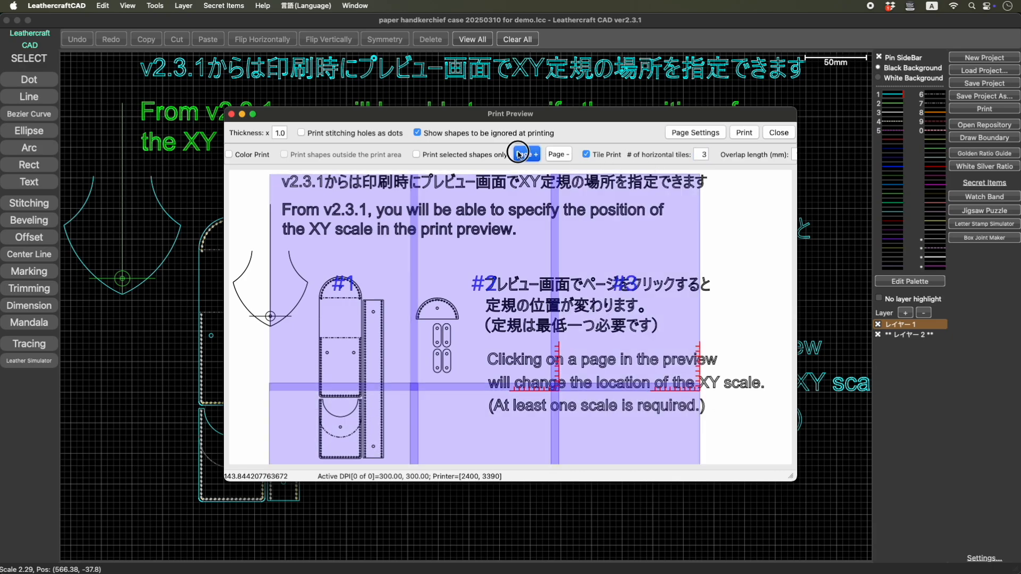
- Place the XY scales at page 1's upper-left and page 3's upper-right corners, and turn off page 2's scale
{"action": "left_click", "coordinate": [358, 248]}
{"action": "left_click", "coordinate": [358, 248]}
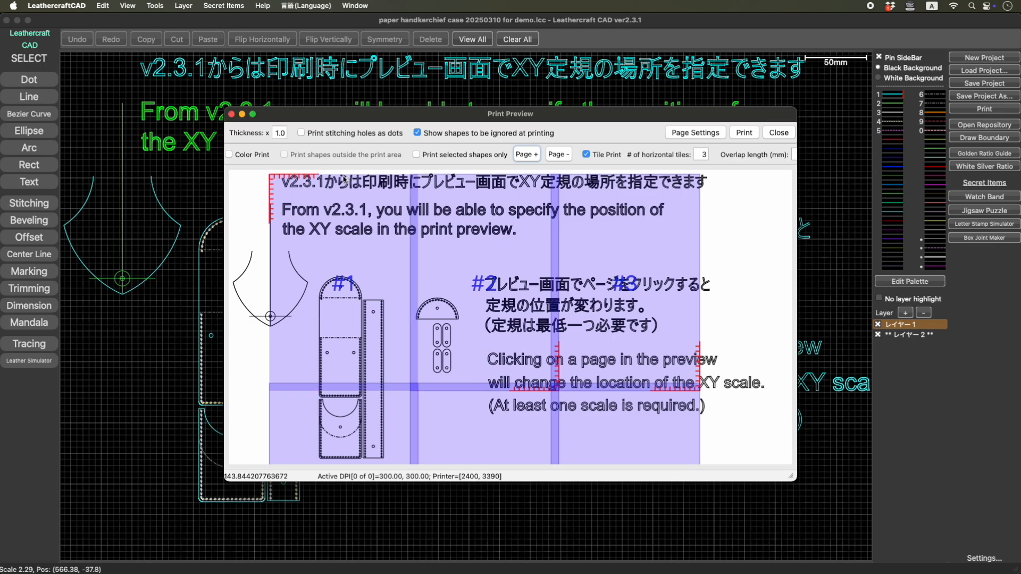
{"action": "left_click", "coordinate": [498, 253]}
{"action": "left_click", "coordinate": [499, 254]}
{"action": "left_click", "coordinate": [499, 255]}
{"action": "left_click", "coordinate": [500, 256]}
{"action": "left_click", "coordinate": [628, 244]}
{"action": "left_click", "coordinate": [627, 243]}
{"action": "left_click", "coordinate": [628, 243]}
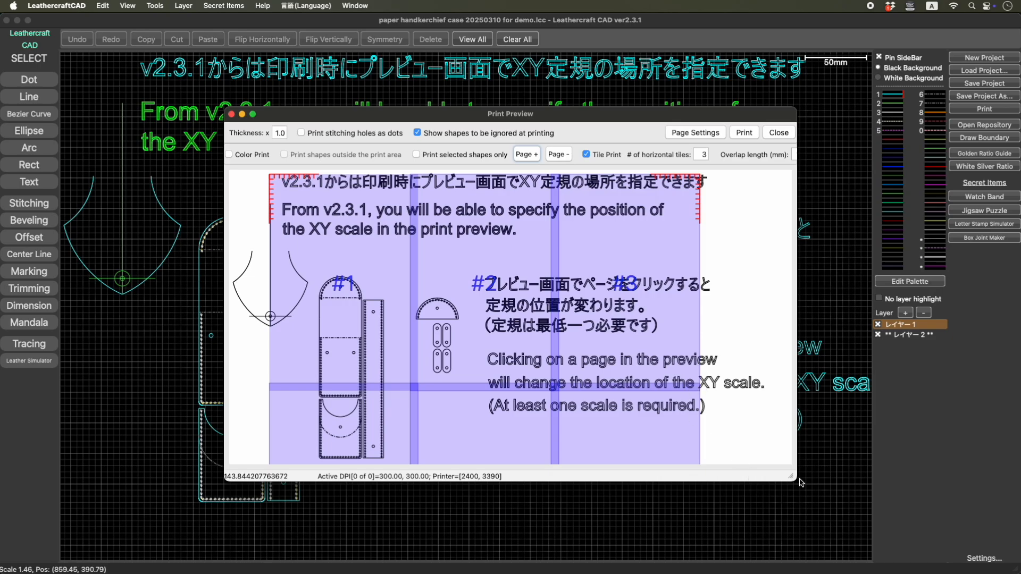
- Resize the preview to show all six pages, remove page 5's scale, set page 4's to the lower-left corner, and close the preview
{"action": "left_click_drag", "start_coordinate": [790, 476], "coordinate": [629, 521]}
{"action": "left_click", "coordinate": [426, 457]}
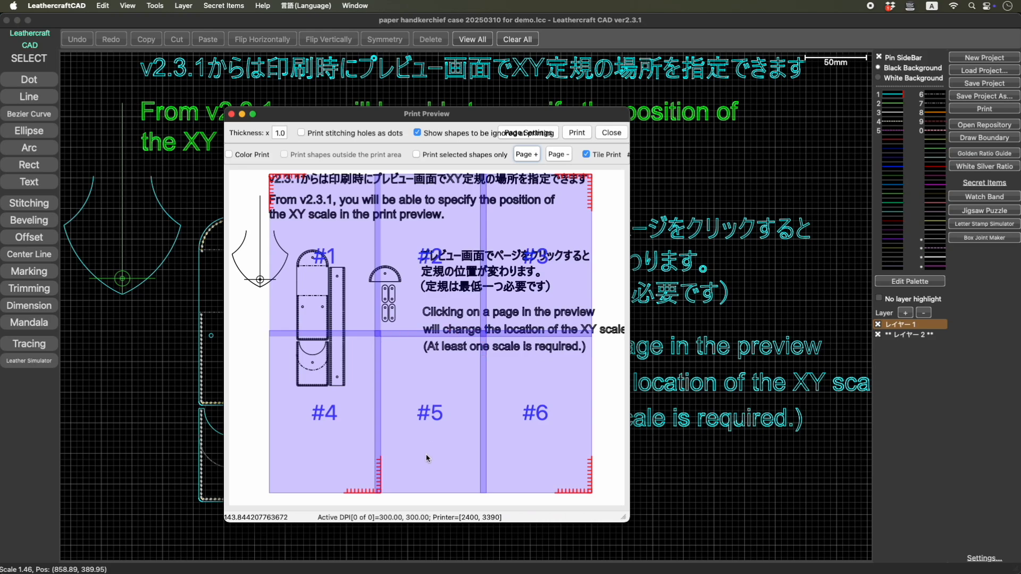
{"action": "left_click", "coordinate": [349, 418]}
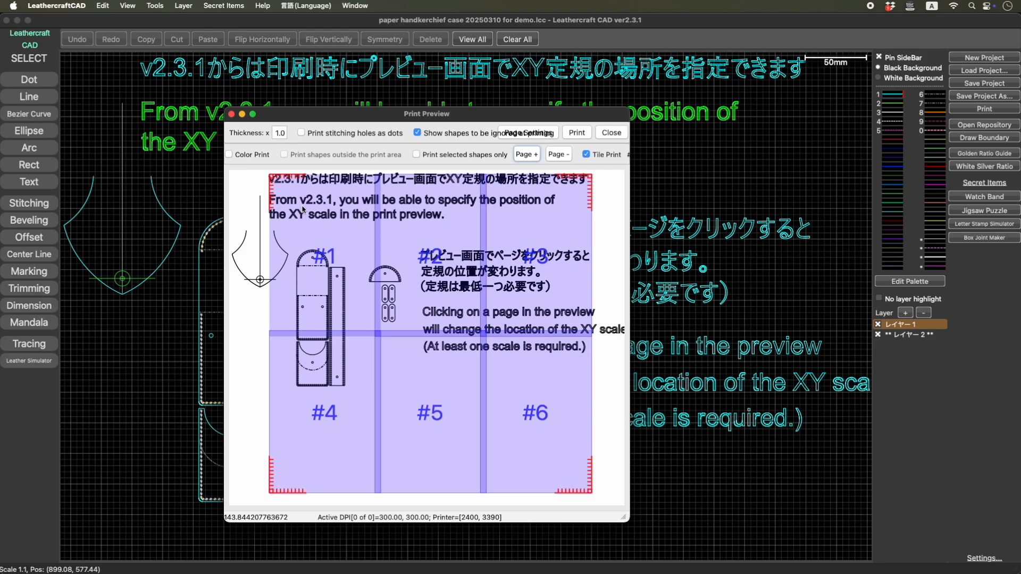
{"action": "left_click", "coordinate": [611, 133]}
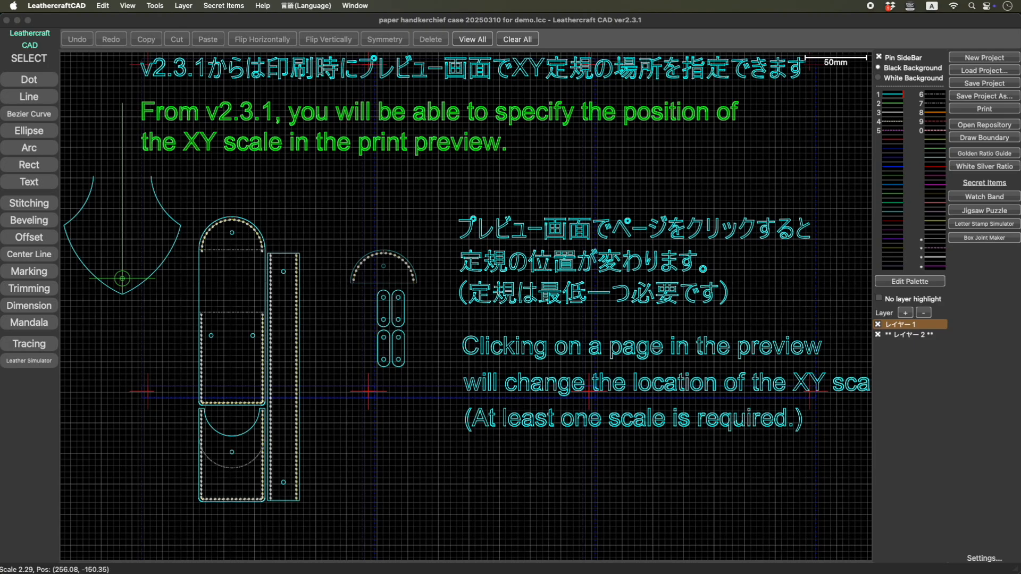
- View the ver2.3.1 release notes in Safari, and look over the editing commands back in Leathercraft CAD
{"action": "left_click_drag", "start_coordinate": [633, 0], "coordinate": [631, 85]}
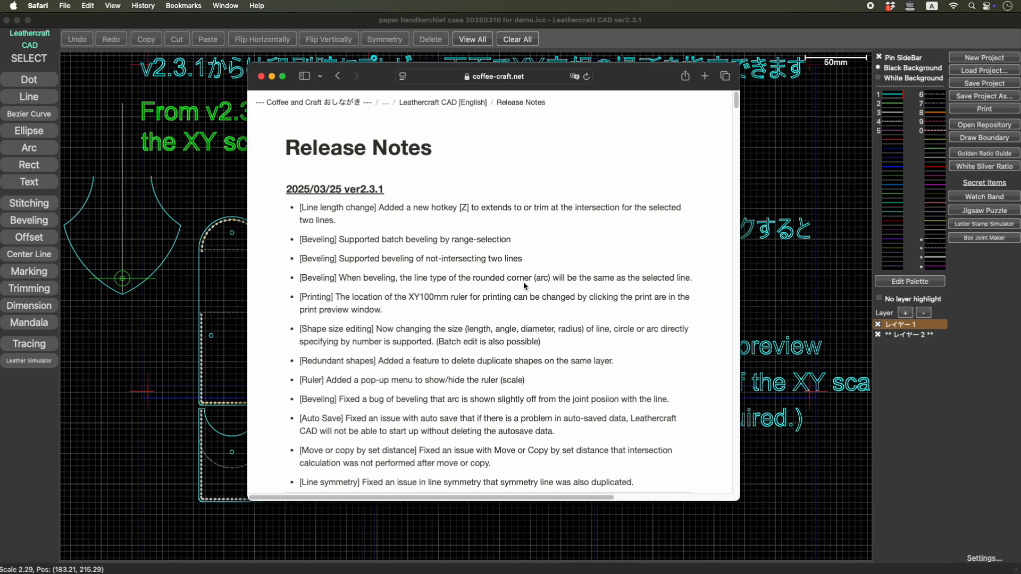
{"action": "left_click", "coordinate": [121, 102]}
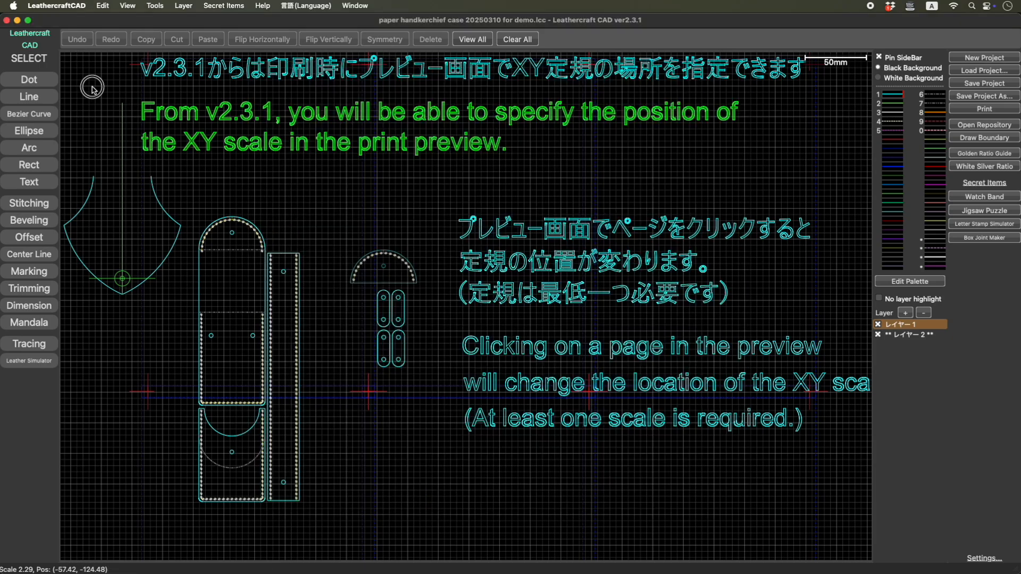
{"action": "left_click", "coordinate": [103, 6]}
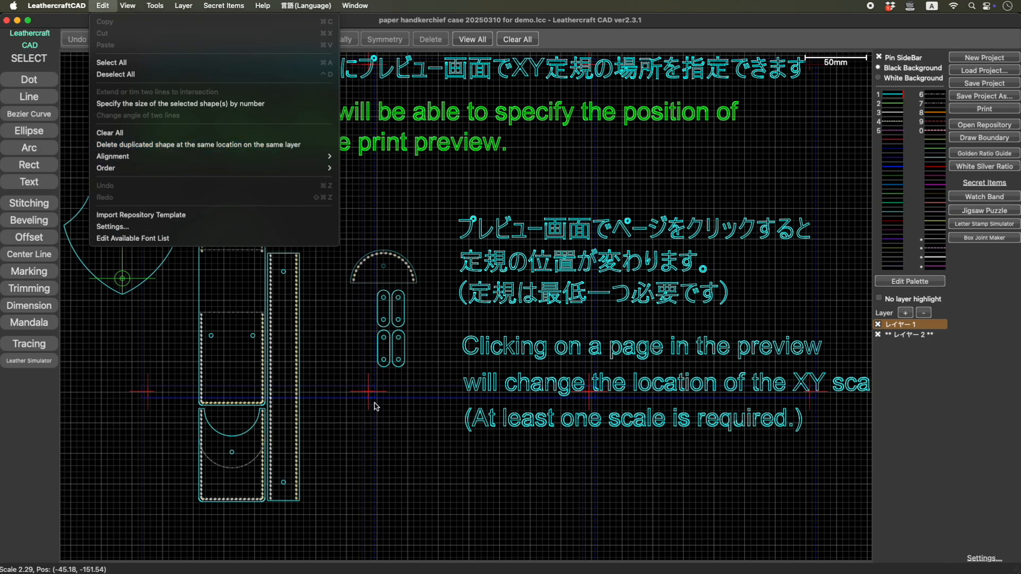
{"action": "left_click", "coordinate": [328, 403]}
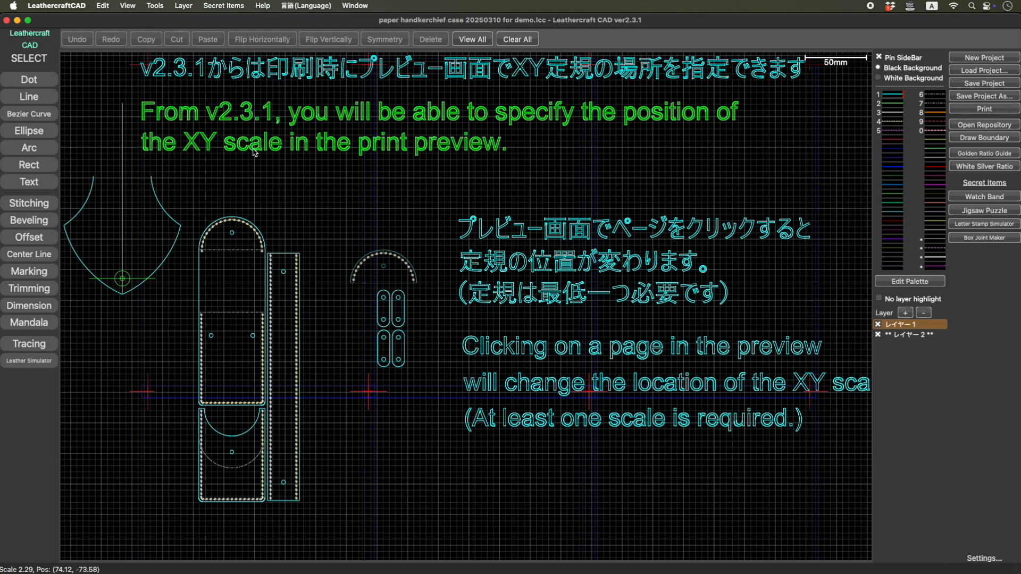
- Open the online release notes from the help resources, read the ver2.3.1 and ver2.2.0 changes, and return to the help resources in Leathercraft CAD
{"action": "left_click", "coordinate": [262, 8]}
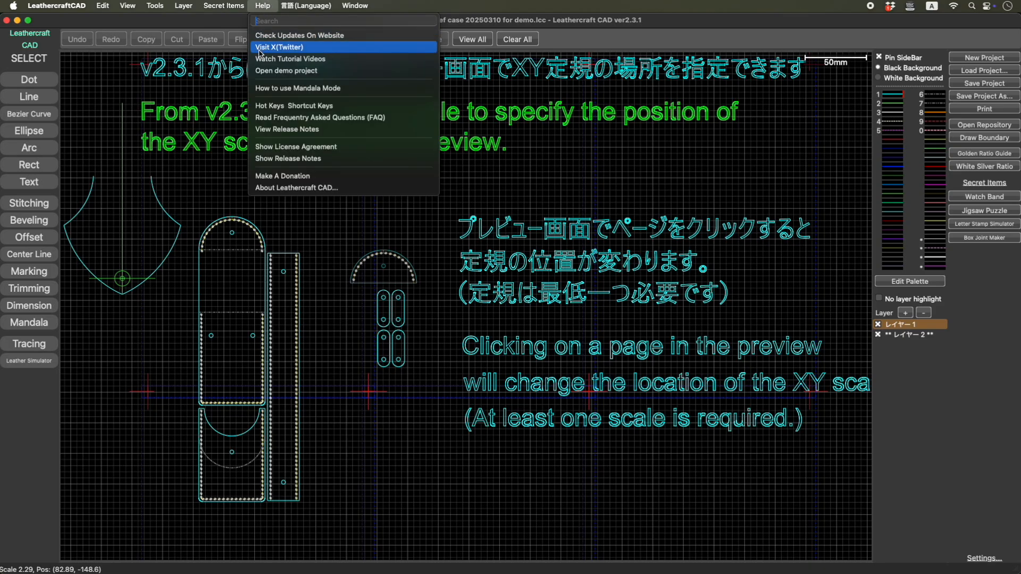
{"action": "left_click", "coordinate": [282, 131]}
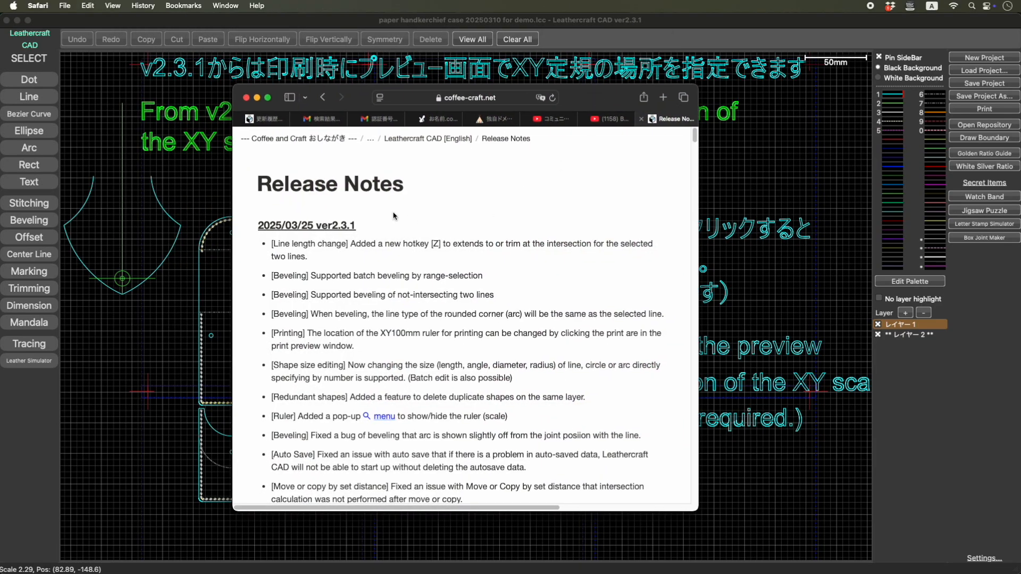
{"action": "scroll", "coordinate": [356, 239], "scroll_direction": "down", "scroll_amount": 10}
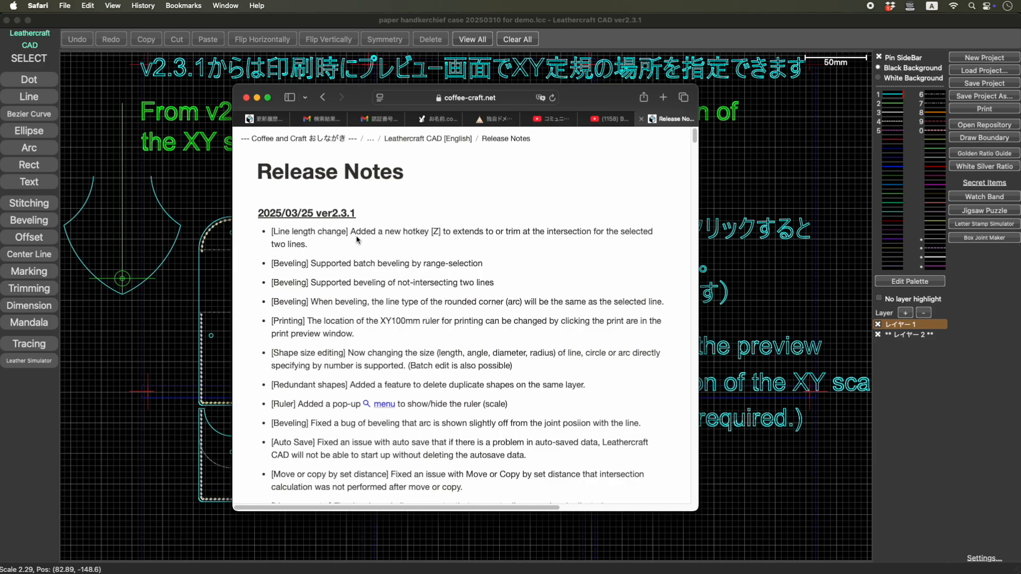
{"action": "scroll", "coordinate": [357, 240], "scroll_direction": "down", "scroll_amount": 10}
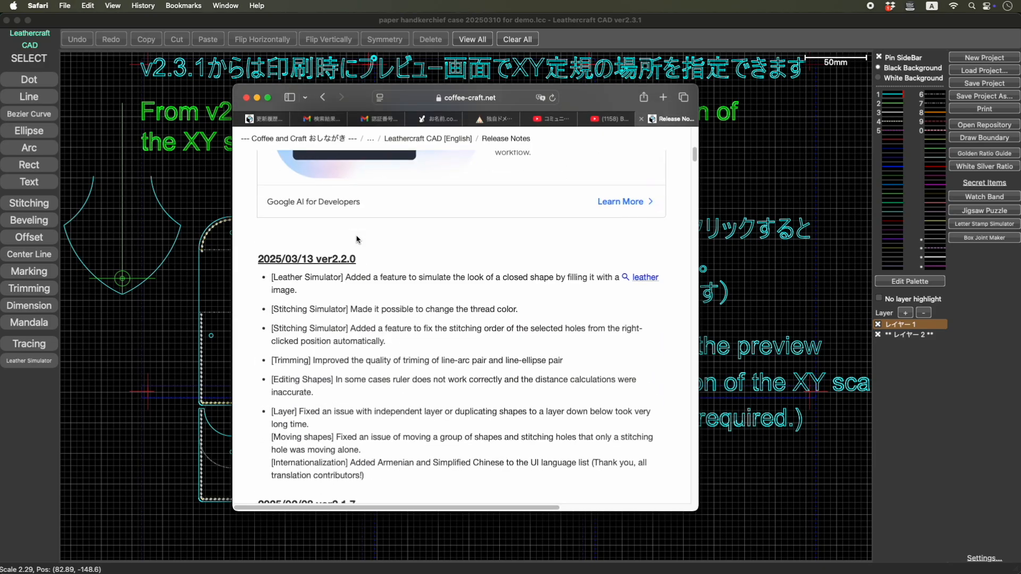
{"action": "scroll", "coordinate": [356, 240], "scroll_direction": "up", "scroll_amount": 20}
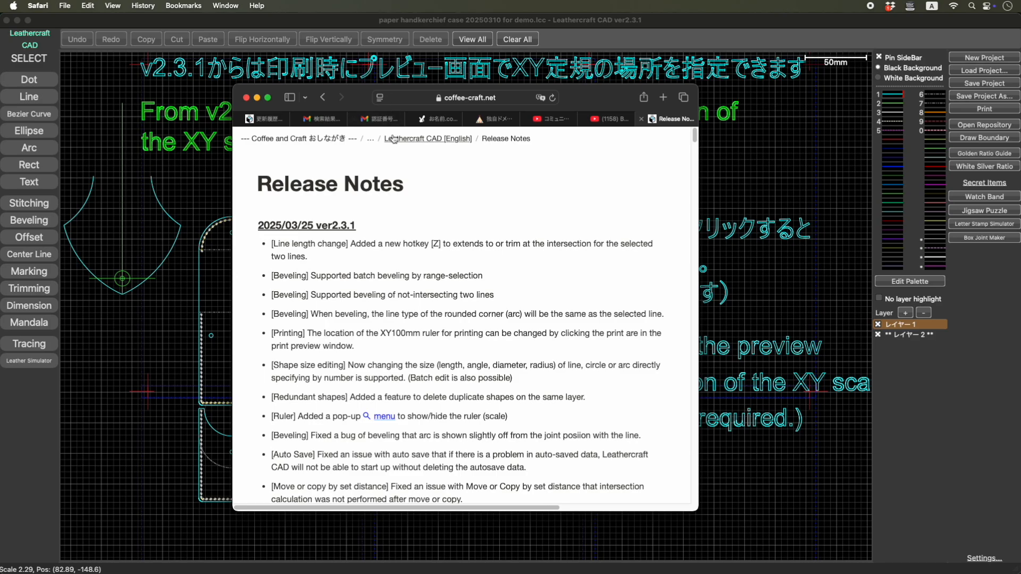
{"action": "left_click", "coordinate": [198, 21]}
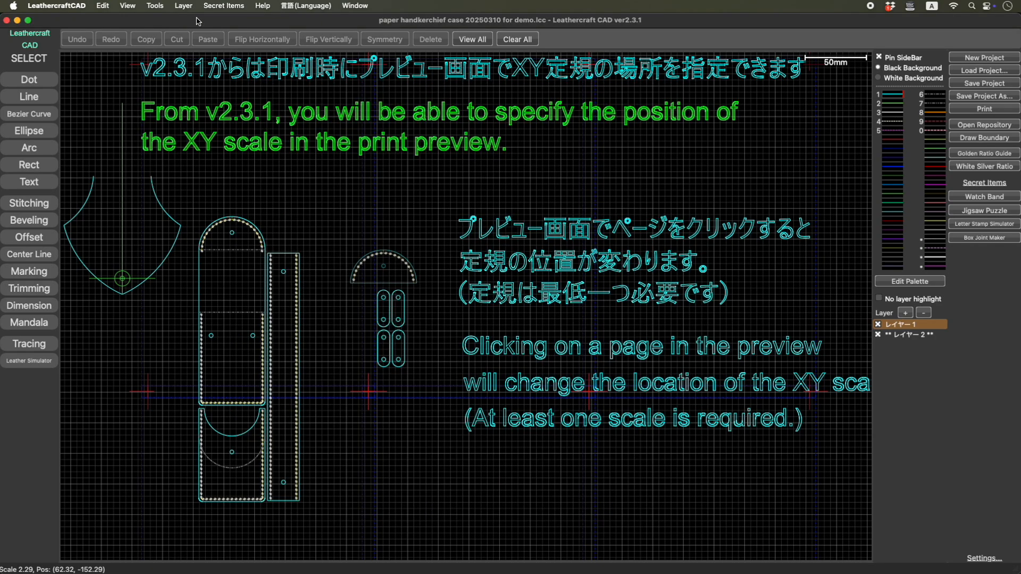
{"action": "left_click", "coordinate": [260, 6]}
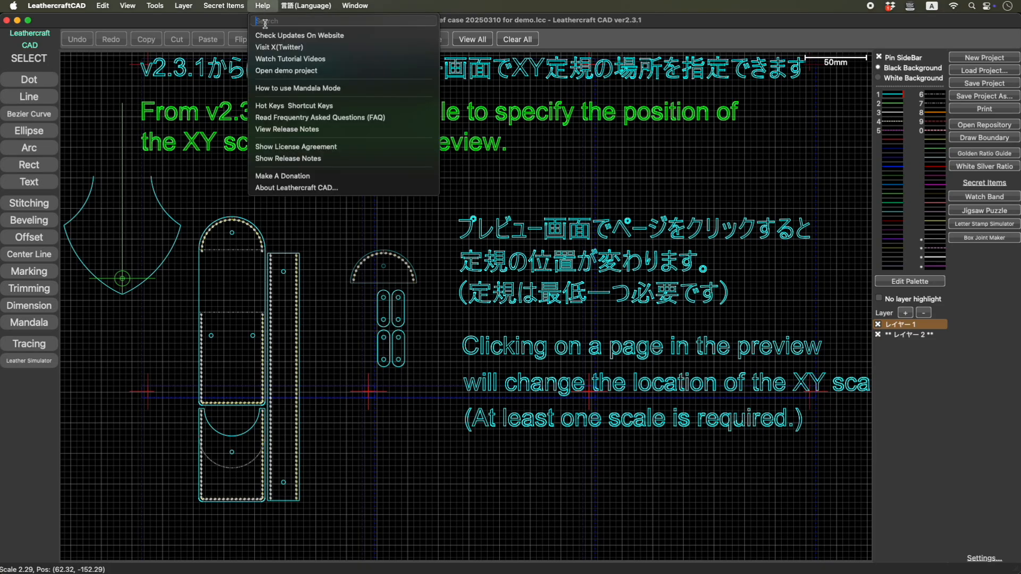
- Open the online Frequently Asked Questions page from the help resources, look through it in Safari, and return to Leathercraft CAD
{"action": "left_click", "coordinate": [303, 122]}
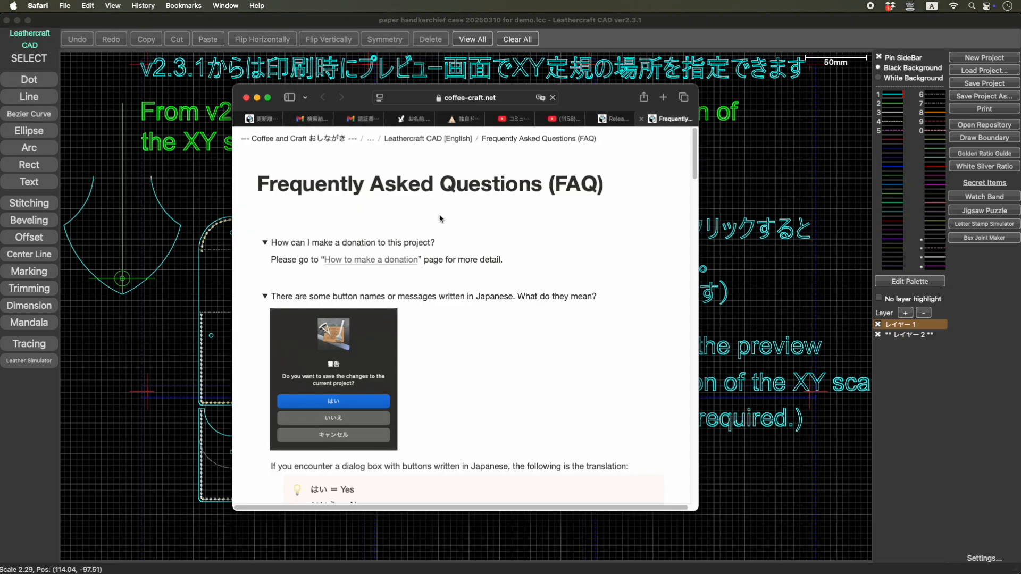
{"action": "mouse_move", "coordinate": [695, 157]}
{"action": "left_mouse_down"}
{"action": "mouse_move", "coordinate": [706, 500]}
{"action": "mouse_move", "coordinate": [700, 372]}
{"action": "mouse_move", "coordinate": [713, 147]}
{"action": "left_mouse_up"}
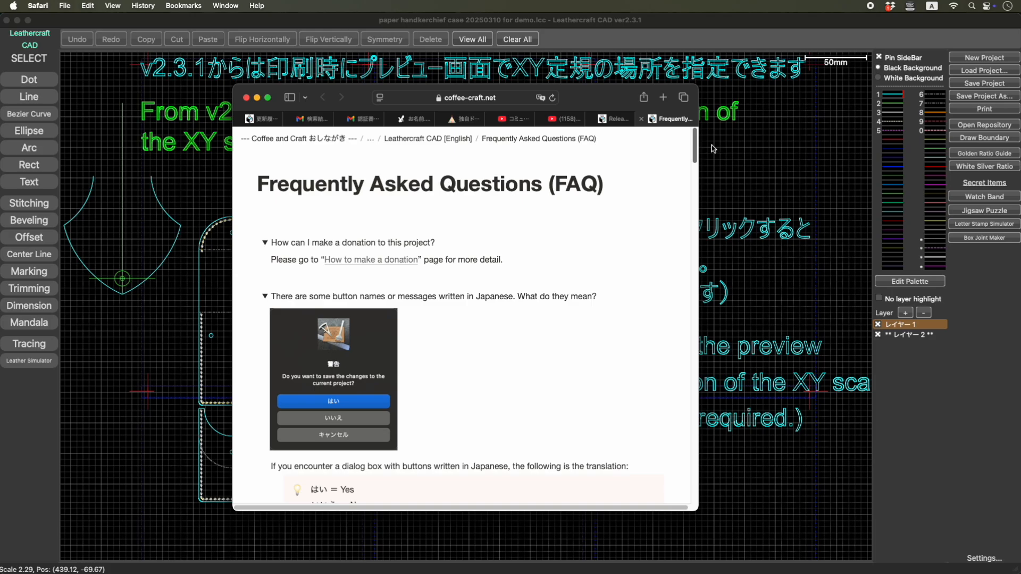
{"action": "left_click", "coordinate": [121, 96]}
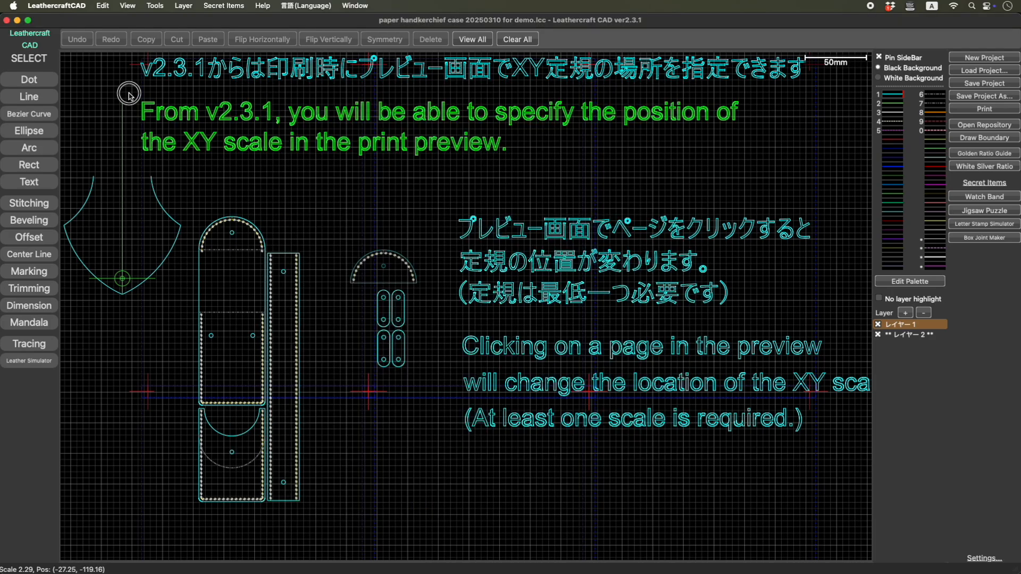
- Open the online Hot Keys & Shortcut Keys page, look through the shortcut list in Safari, and return to the Leathercraft CAD drawing
{"action": "left_click", "coordinate": [260, 5]}
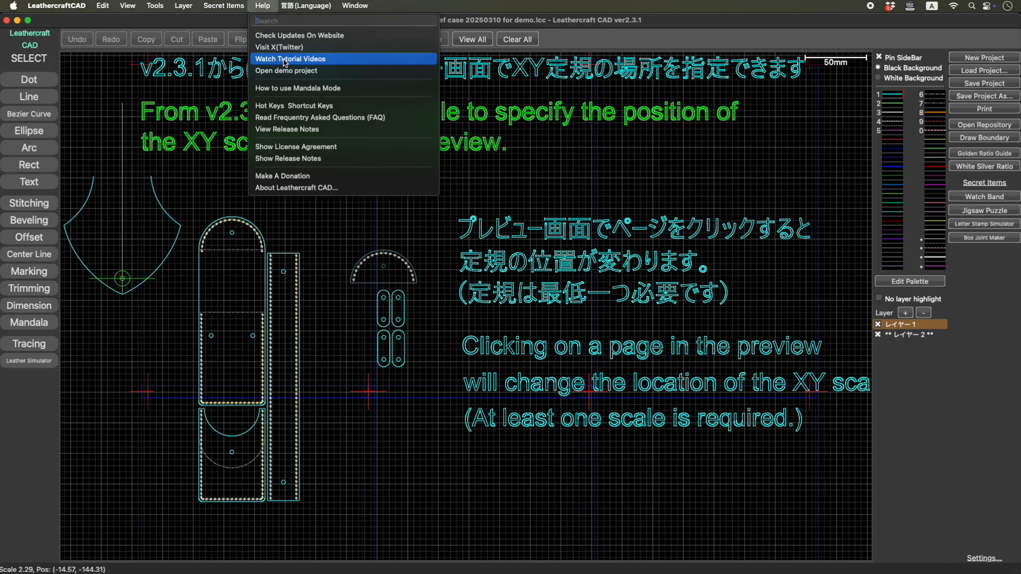
{"action": "left_click", "coordinate": [303, 107]}
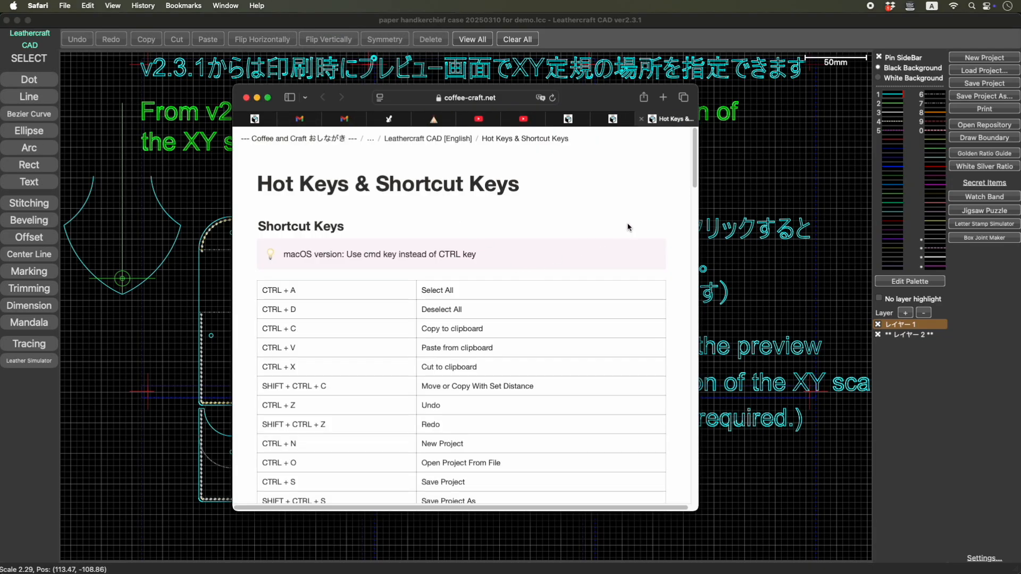
{"action": "mouse_move", "coordinate": [692, 161]}
{"action": "left_mouse_down"}
{"action": "mouse_move", "coordinate": [698, 437]}
{"action": "mouse_move", "coordinate": [693, 160]}
{"action": "left_mouse_up"}
{"action": "left_click", "coordinate": [742, 159]}
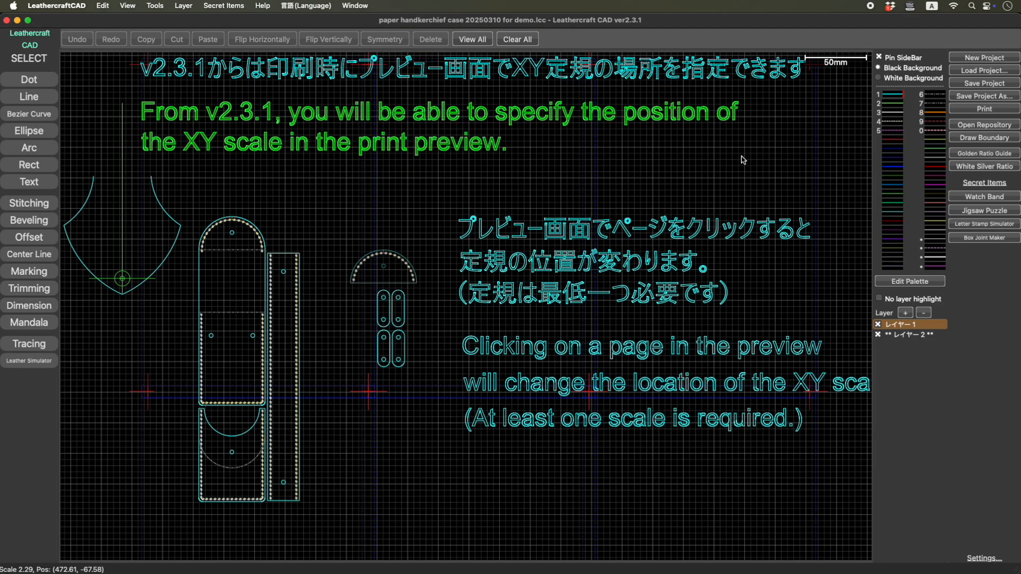